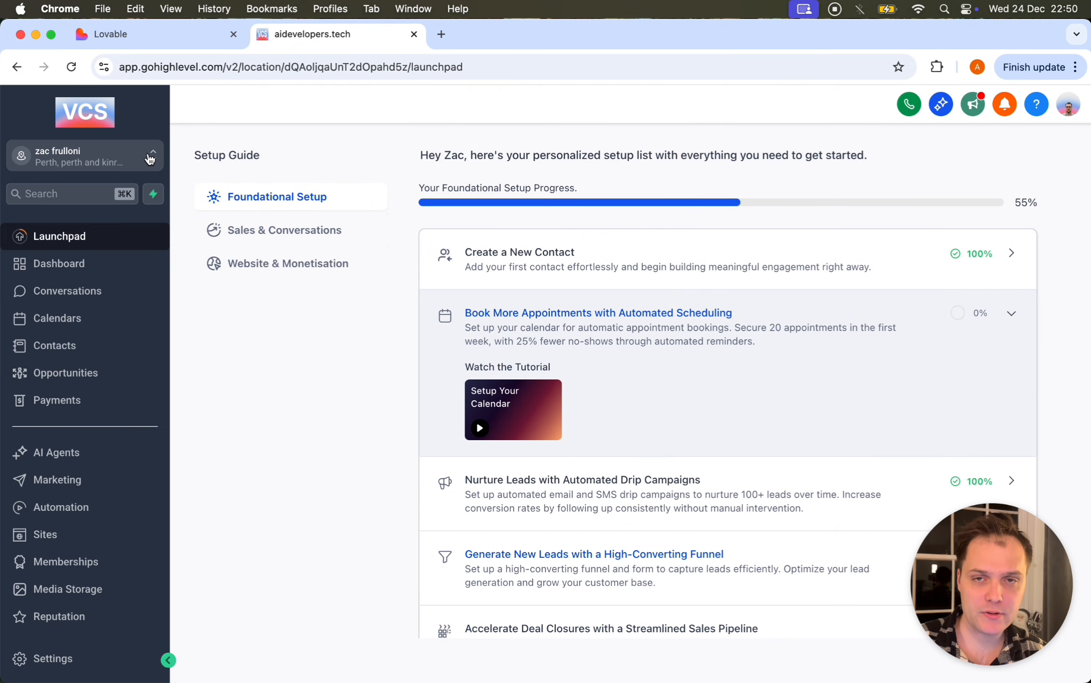
# Step: Start creating a custom Voice AI agent from scratch in the AI Agents area
pyautogui.click(149, 159)
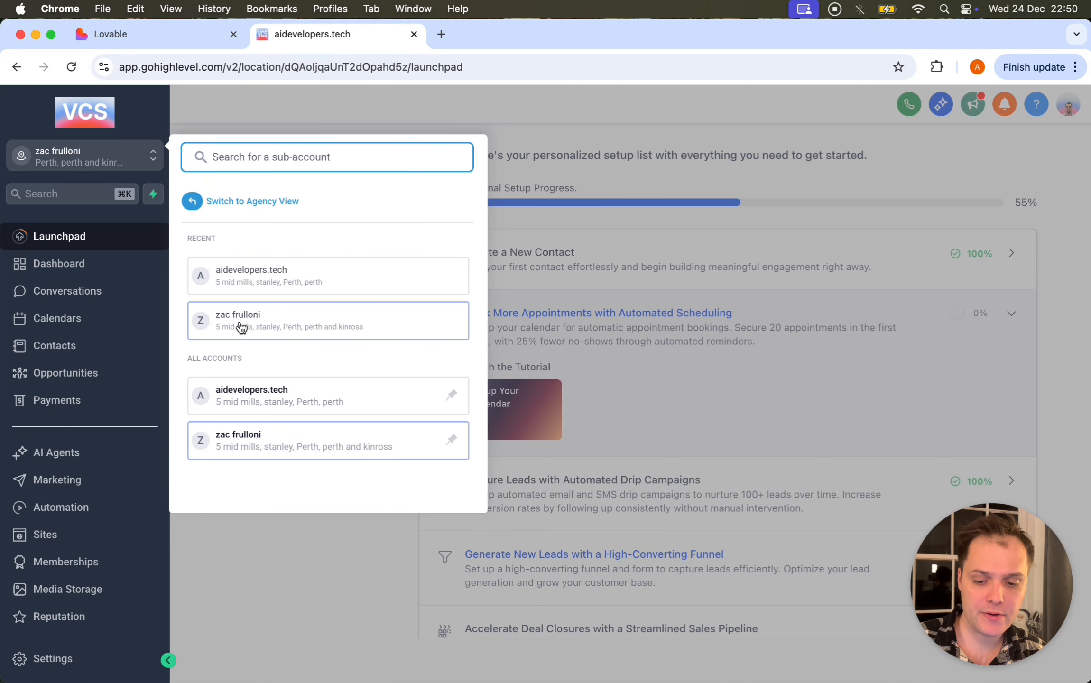
pyautogui.click(147, 159)
pyautogui.scroll(-2, 128, 337)
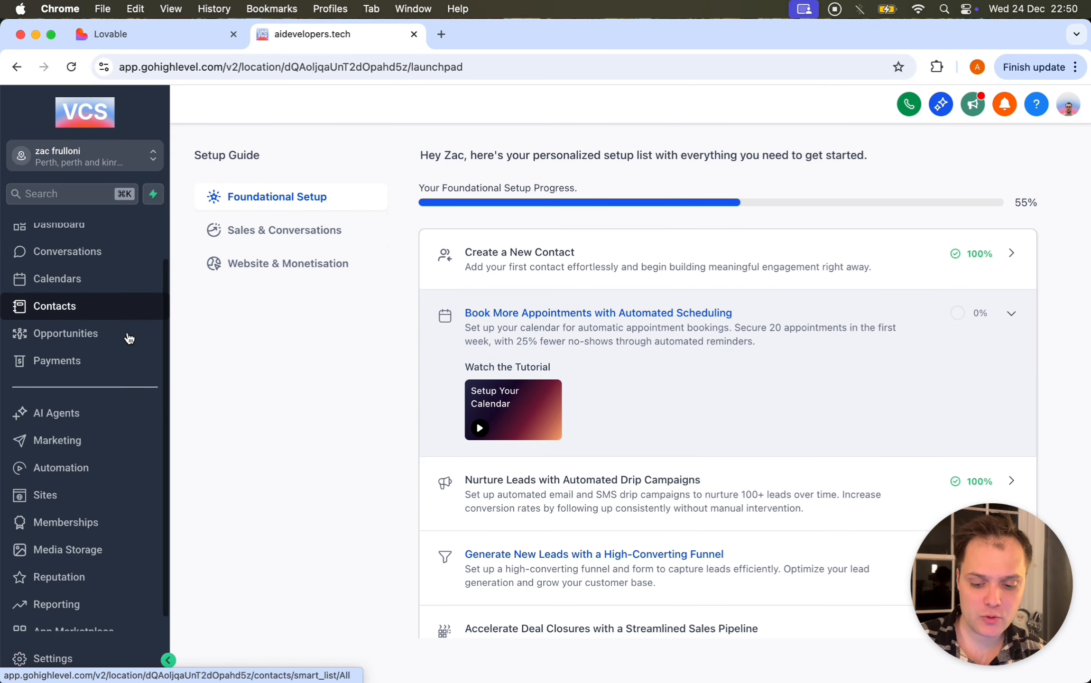
pyautogui.click(86, 403)
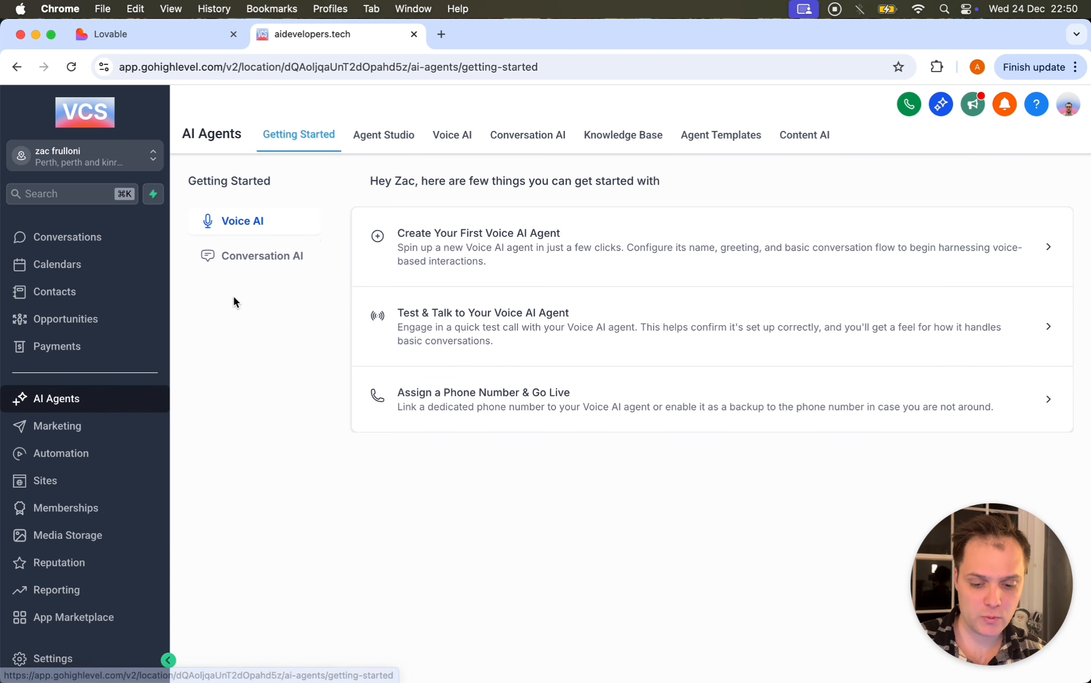
pyautogui.click(446, 142)
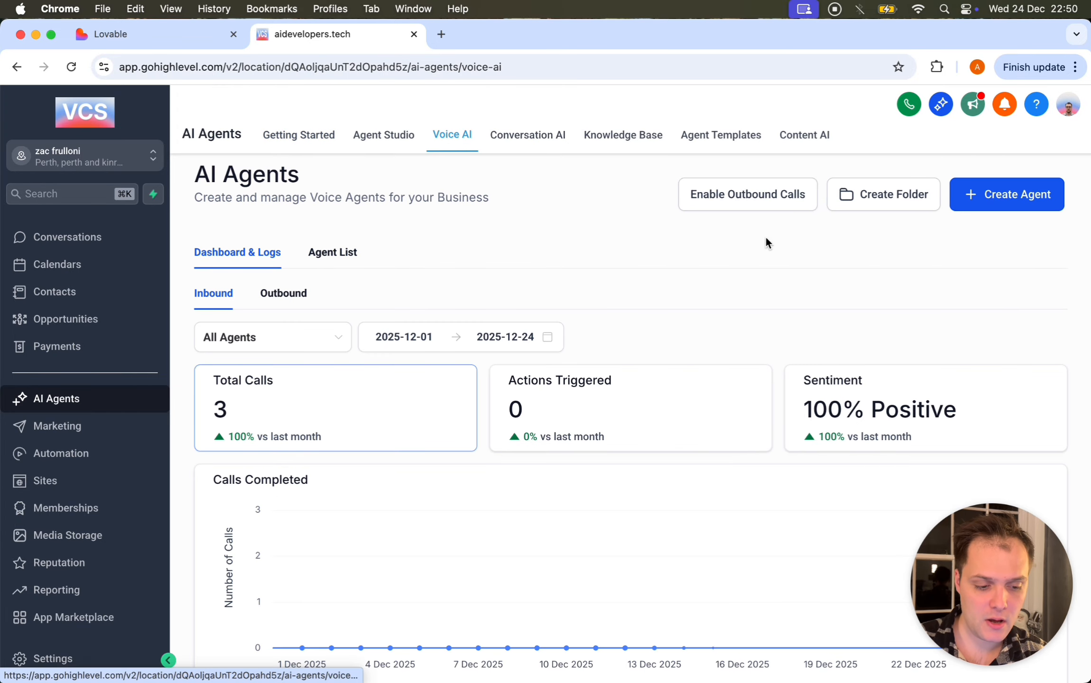
pyautogui.click(1022, 195)
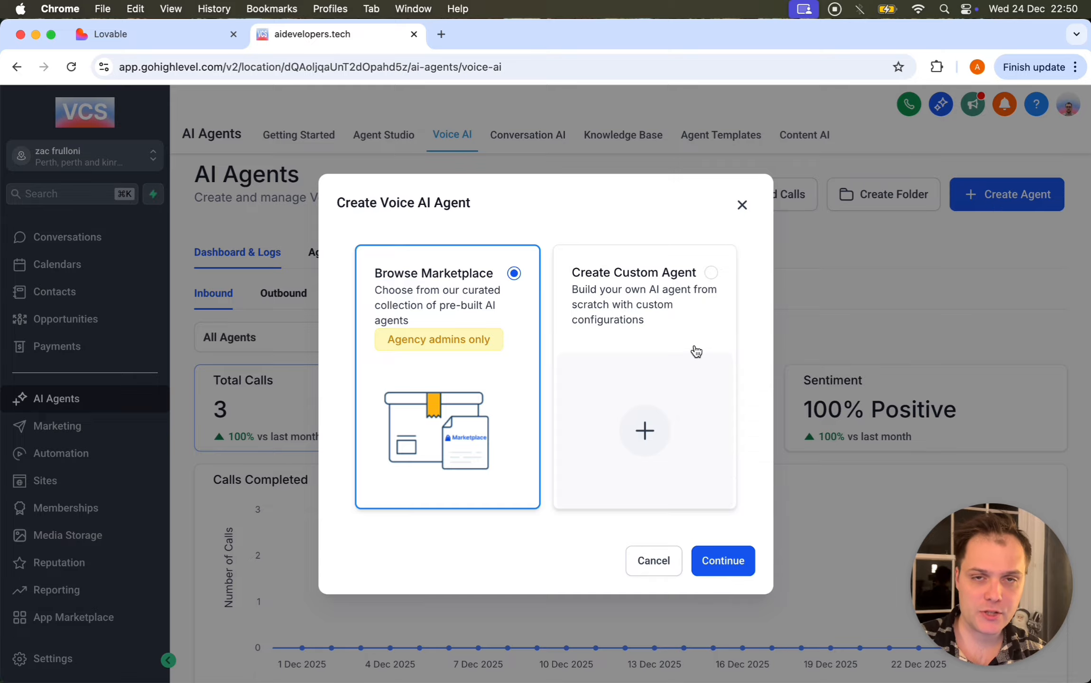
pyautogui.click(711, 273)
pyautogui.click(733, 560)
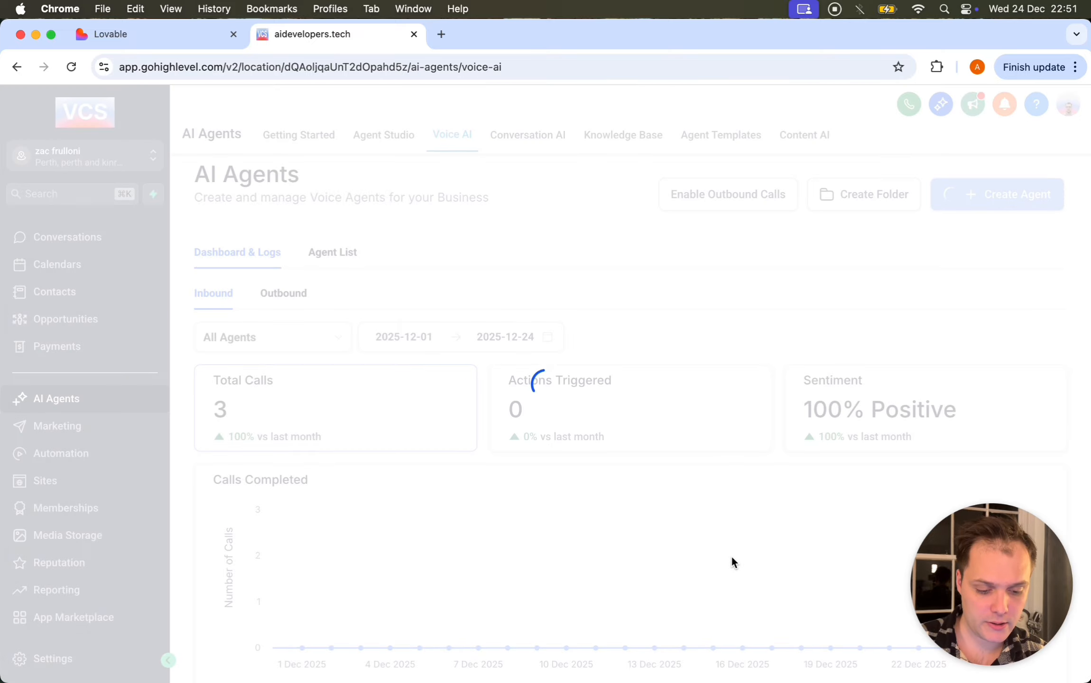
# Step: Name the new voice agent "Lovable GHL"
pyautogui.click(456, 363)
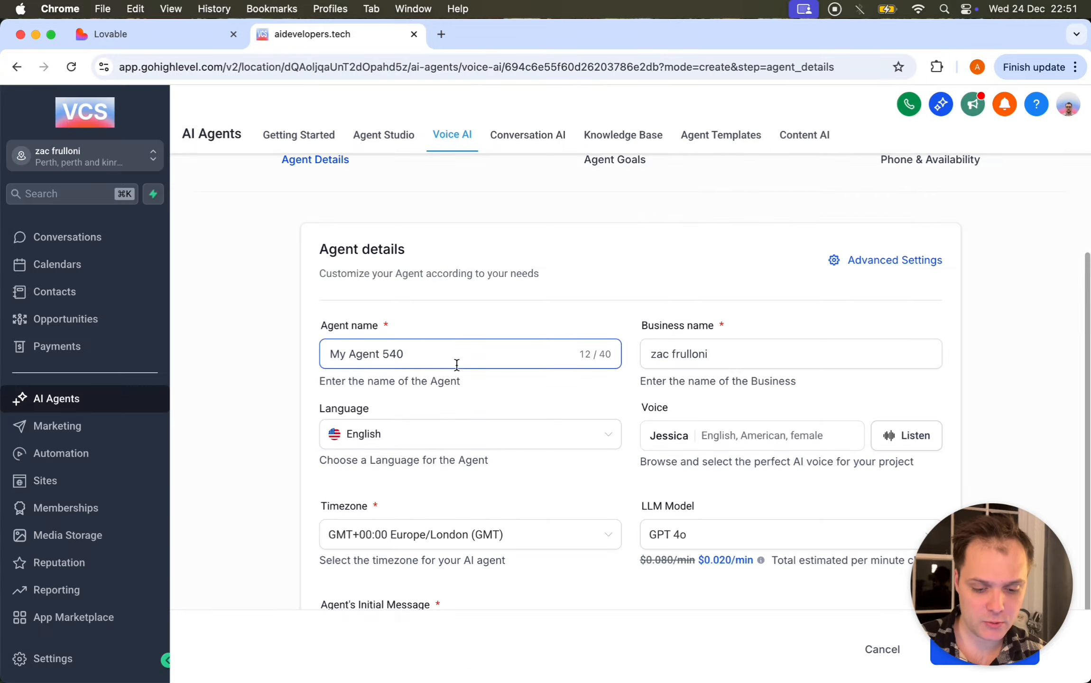
pyautogui.doubleClick(440, 348)
pyautogui.tripleClick(440, 349)
pyautogui.write('Lova')
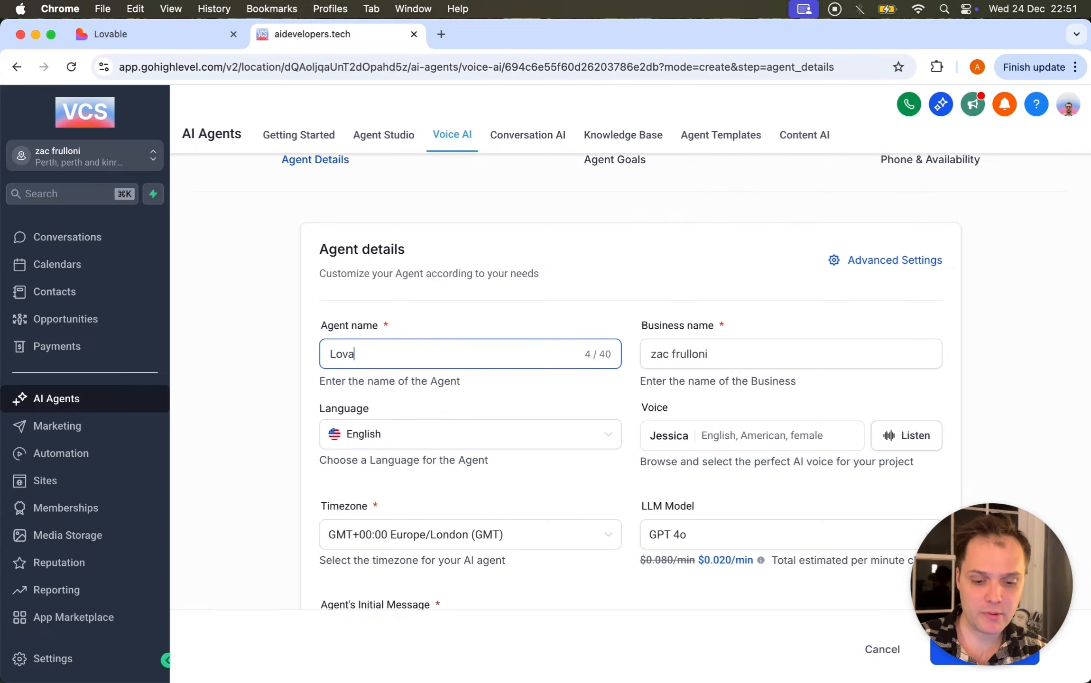
pyautogui.write('ble GHL')
pyautogui.click(297, 316)
# Step: Open the agent's voice selection and filter the English voice library to the Scottish accent
pyautogui.scroll(-3, 707, 354)
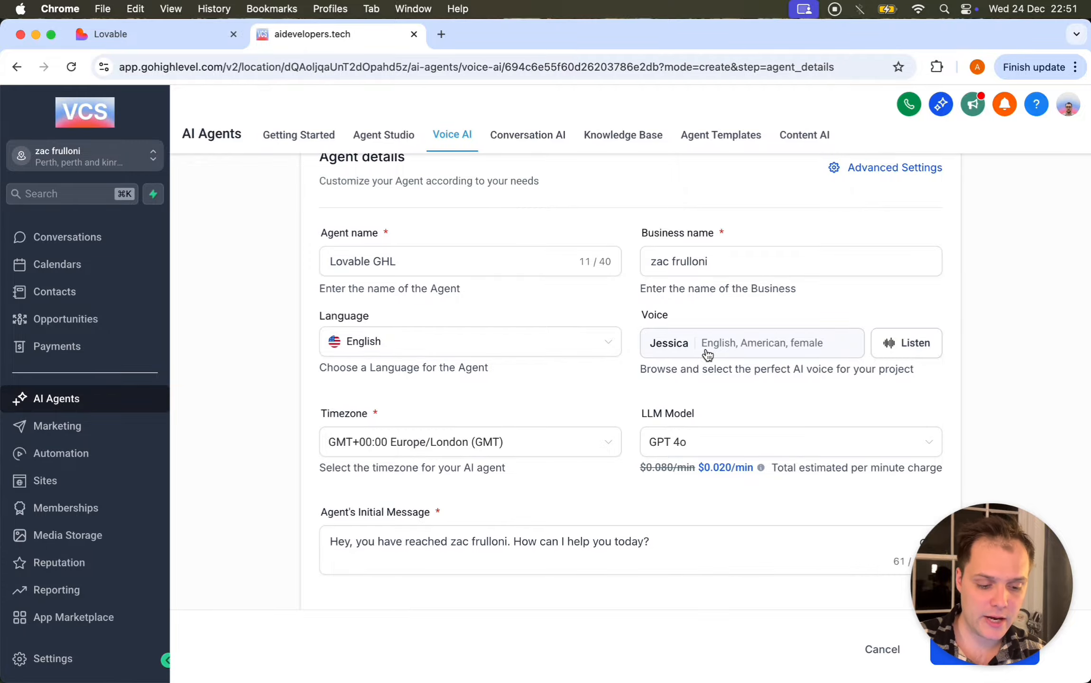
pyautogui.click(737, 355)
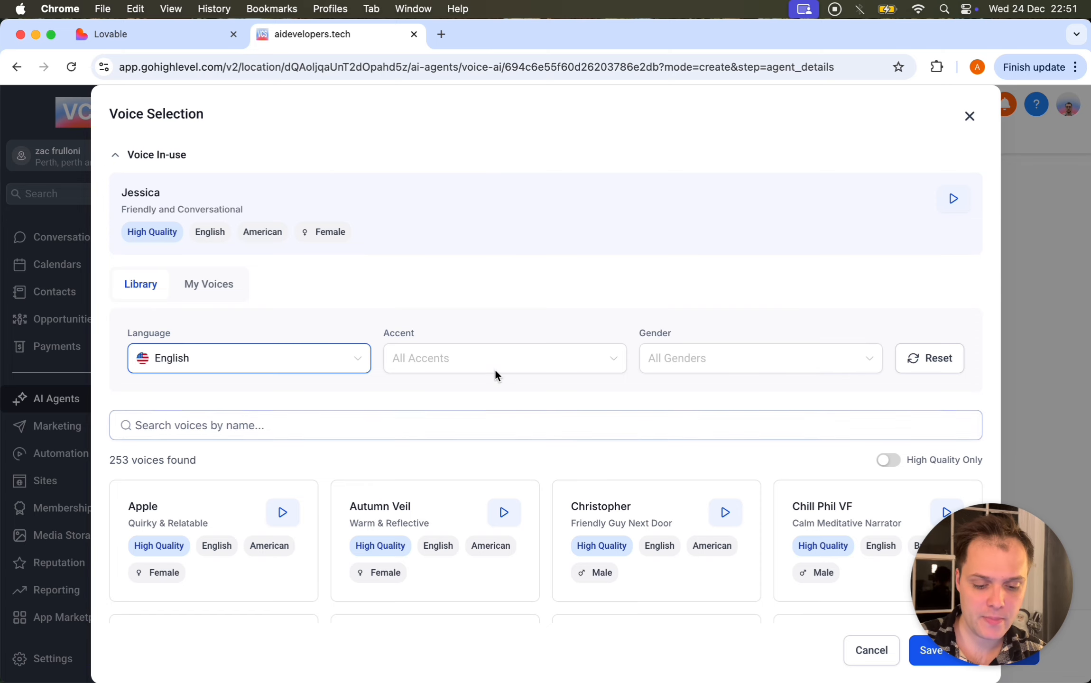
pyautogui.click(611, 363)
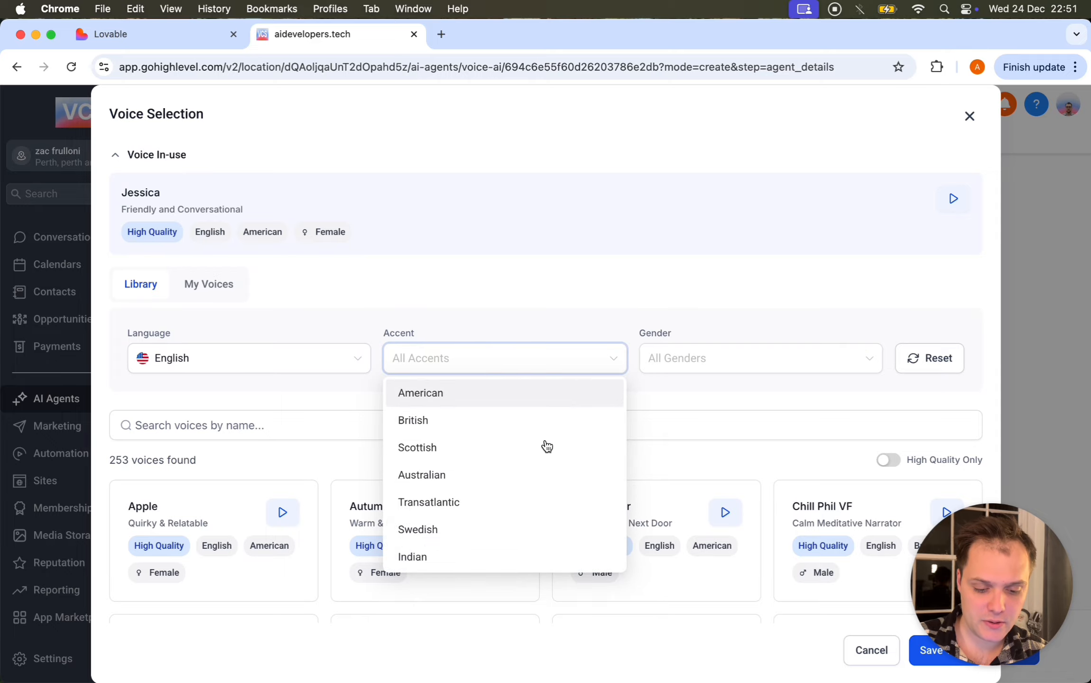
pyautogui.scroll(-1, 509, 485)
pyautogui.scroll(1, 511, 487)
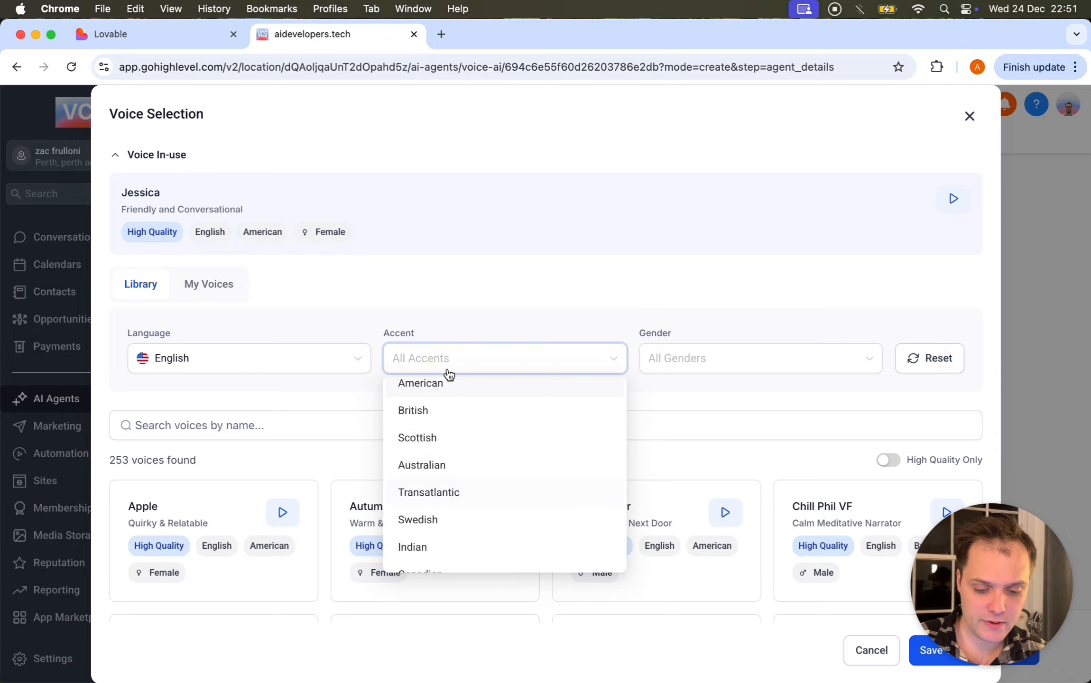
pyautogui.click(445, 437)
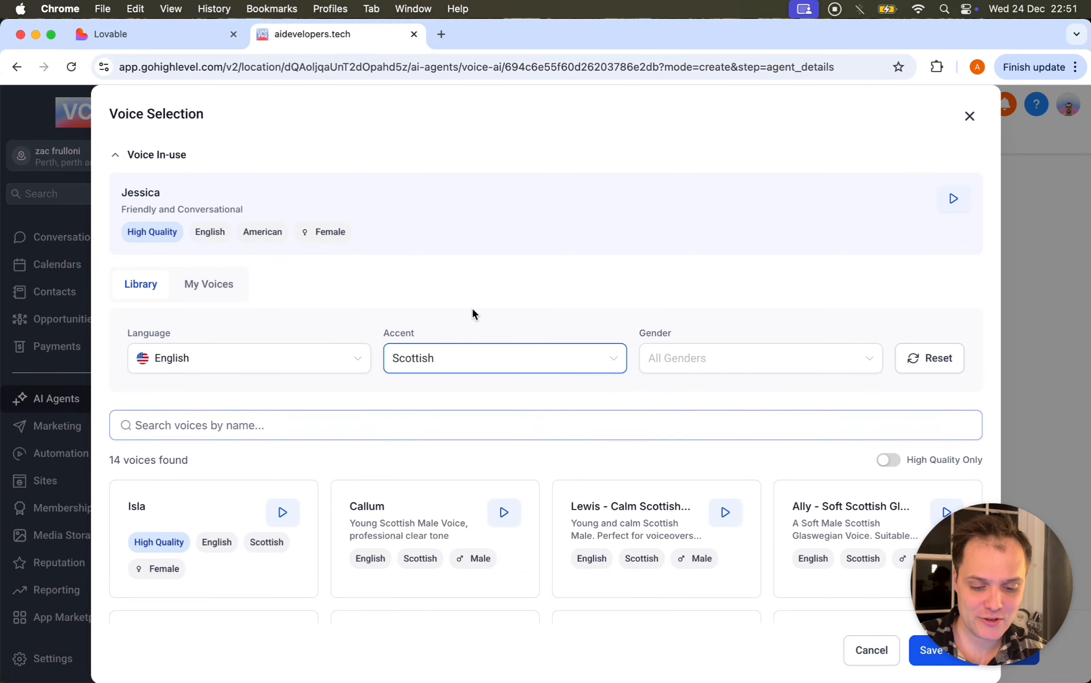
# Step: Listen to the samples of the Callum and Lewis - Calm Scottish voices, raising the sound volume
pyautogui.scroll(-1, 472, 308)
pyautogui.scroll(-2, 439, 382)
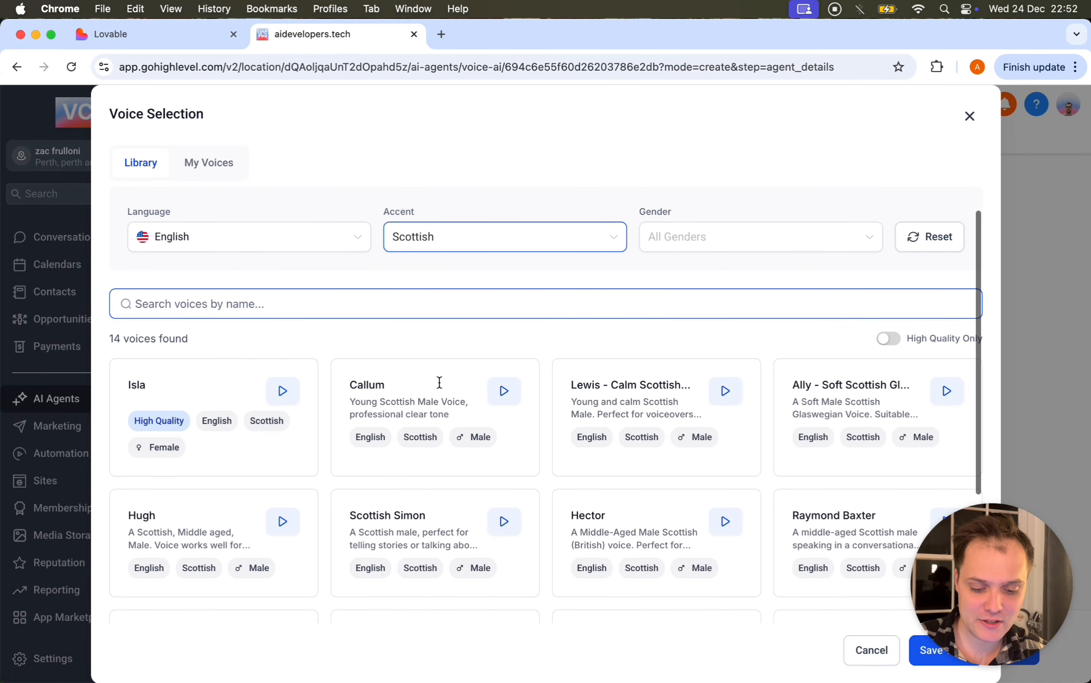
pyautogui.click(511, 399)
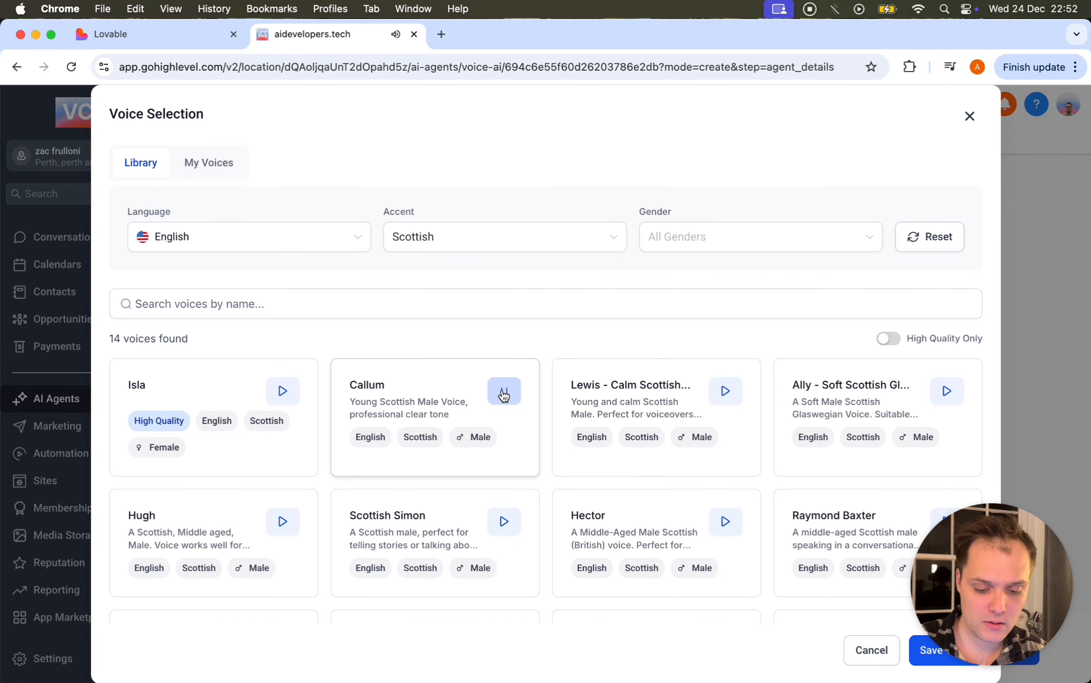
pyautogui.click(503, 395)
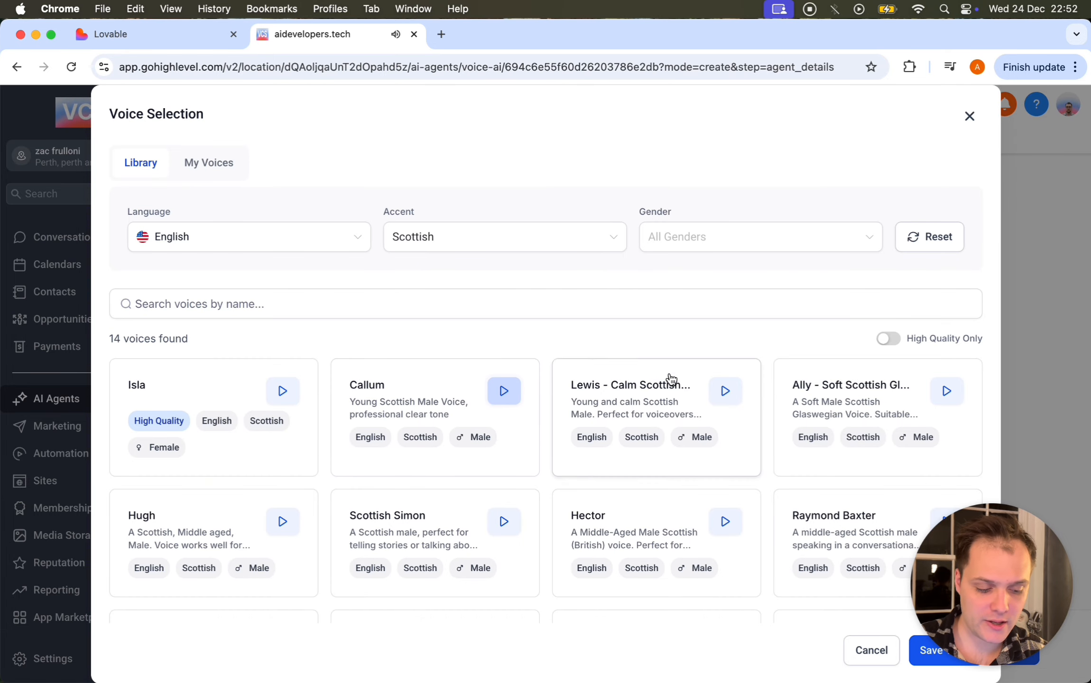
pyautogui.press('XF86AudioRaiseVolume')
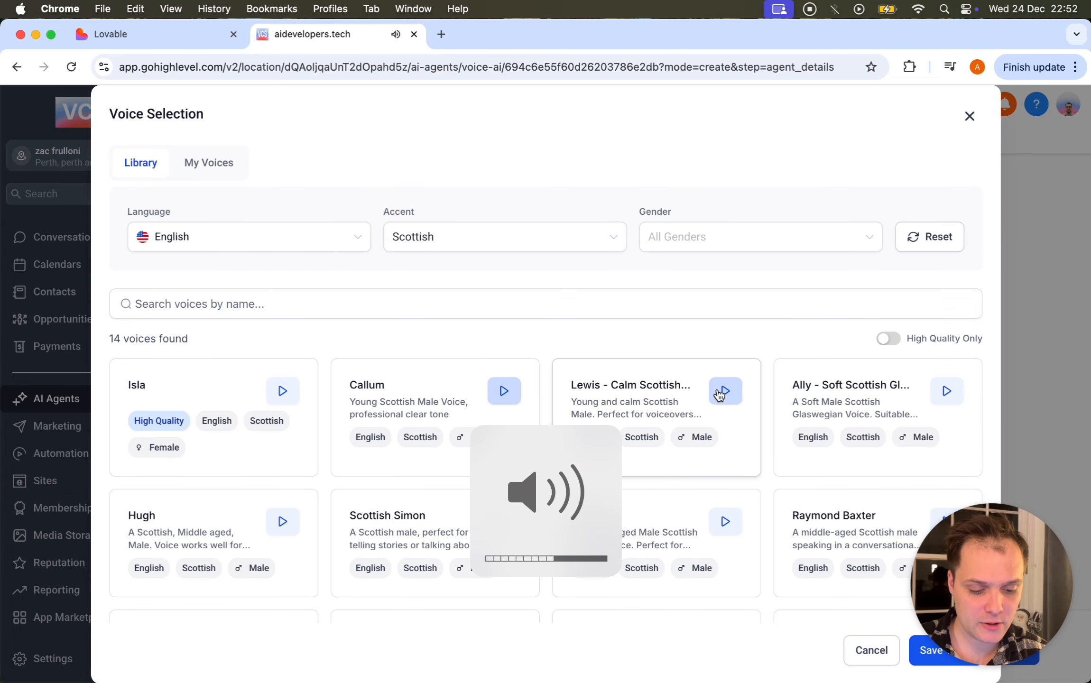
pyautogui.click(719, 394)
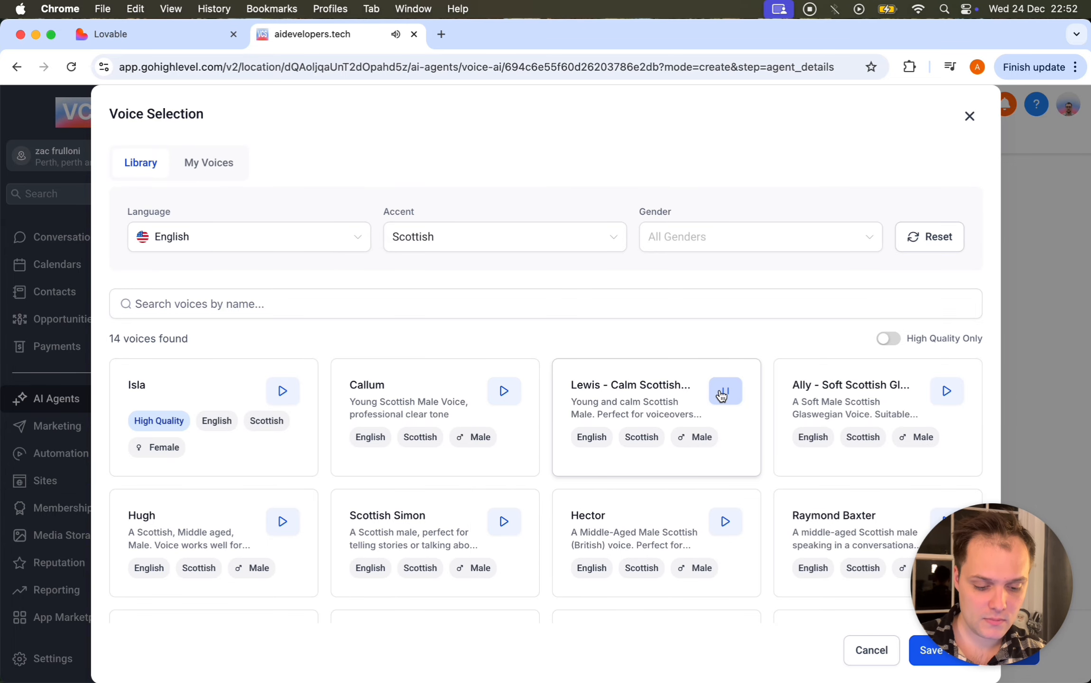
pyautogui.press('XF86AudioRaiseVolume')
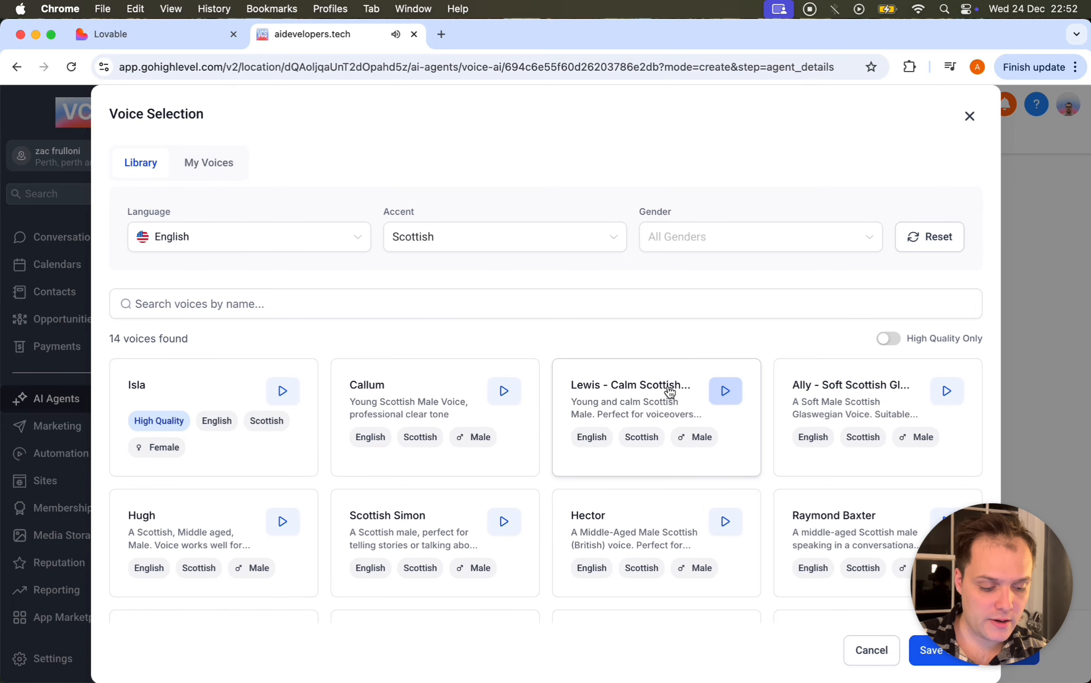
# Step: Choose the Lewis - Calm Scottish Male voice for the agent and save it
pyautogui.click(643, 386)
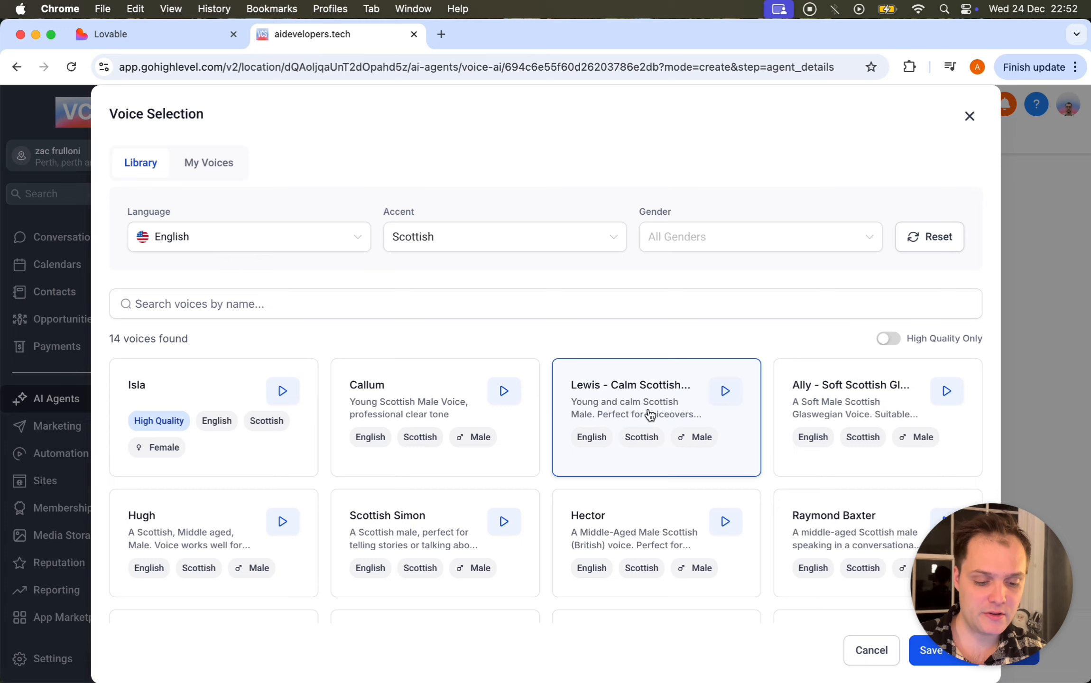
pyautogui.scroll(3, 664, 384)
pyautogui.scroll(-3, 683, 386)
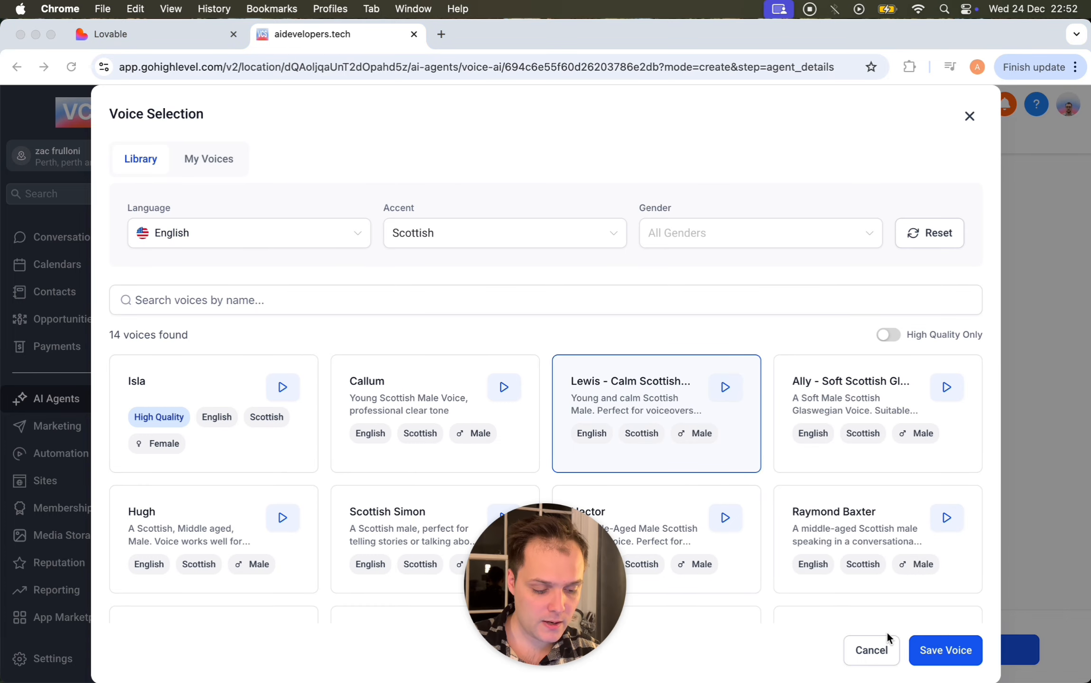
pyautogui.click(940, 649)
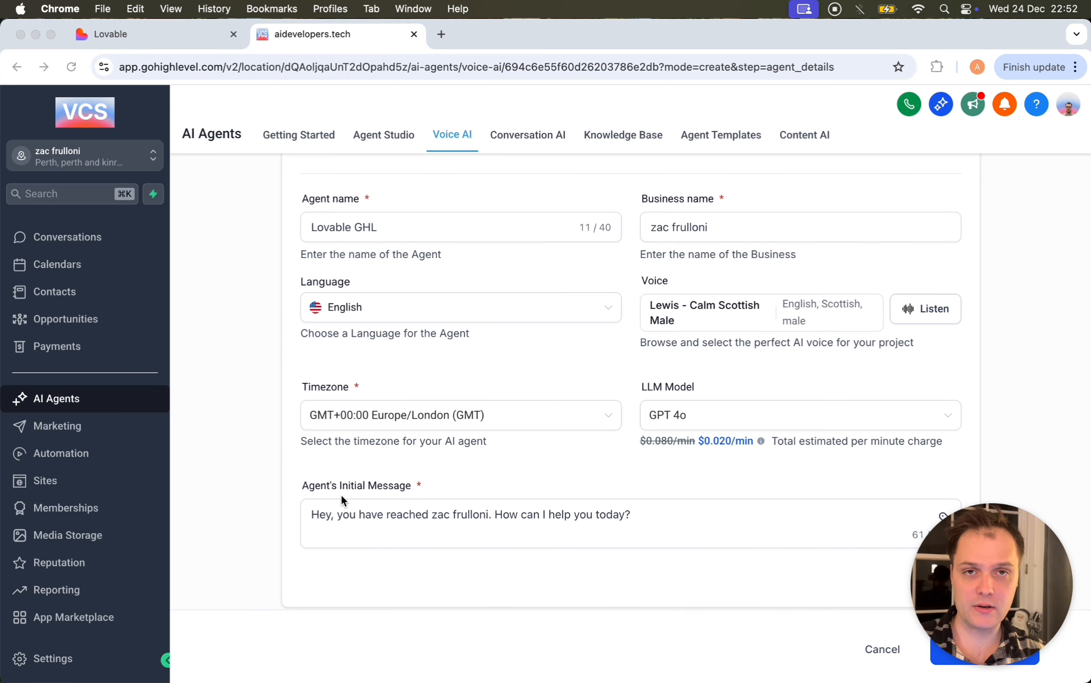
# Step: Set the agent's LLM model to Gemini 2.5 Flash Lite and continue to the agent goals
pyautogui.tripleClick(369, 515)
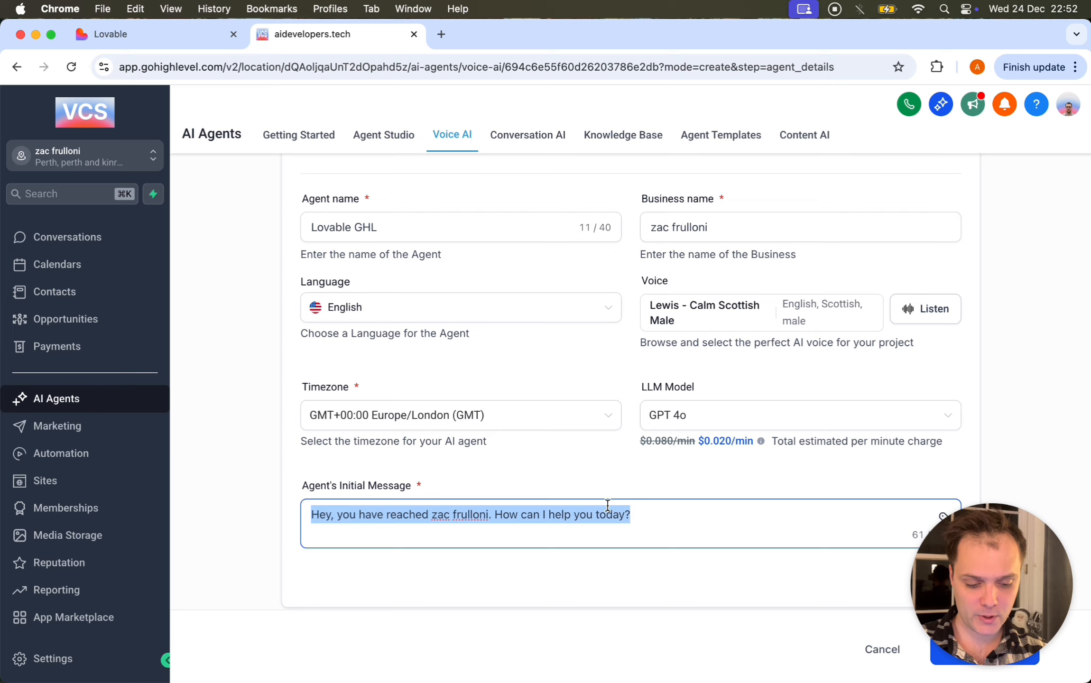
pyautogui.click(765, 418)
pyautogui.scroll(-5, 732, 499)
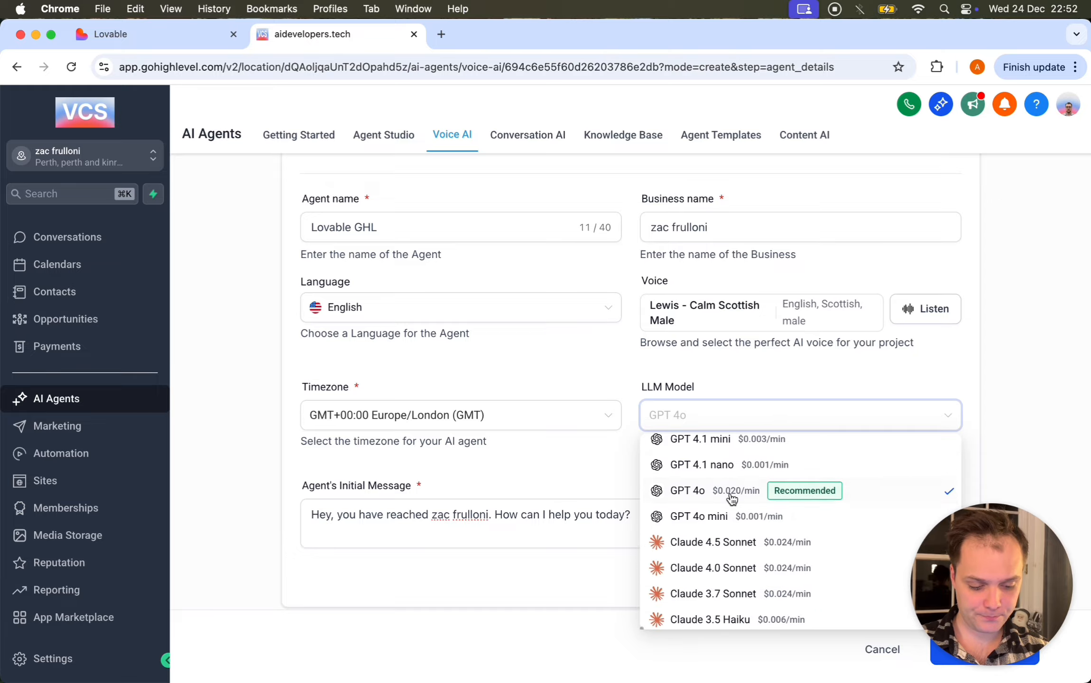
pyautogui.scroll(3, 732, 498)
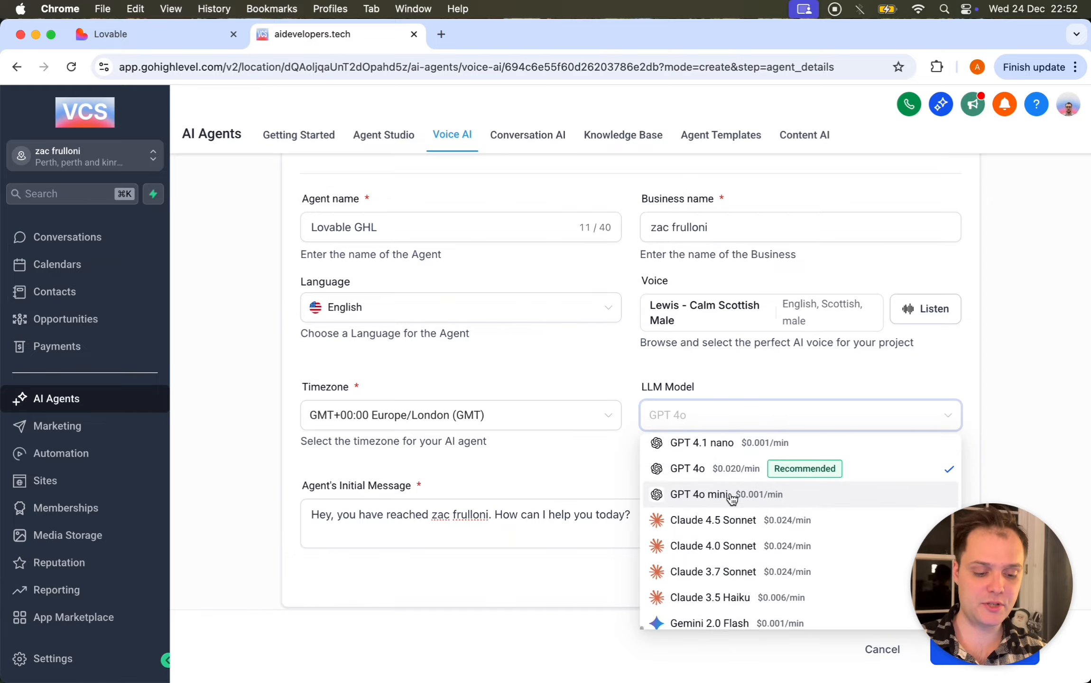
pyautogui.scroll(-3, 732, 498)
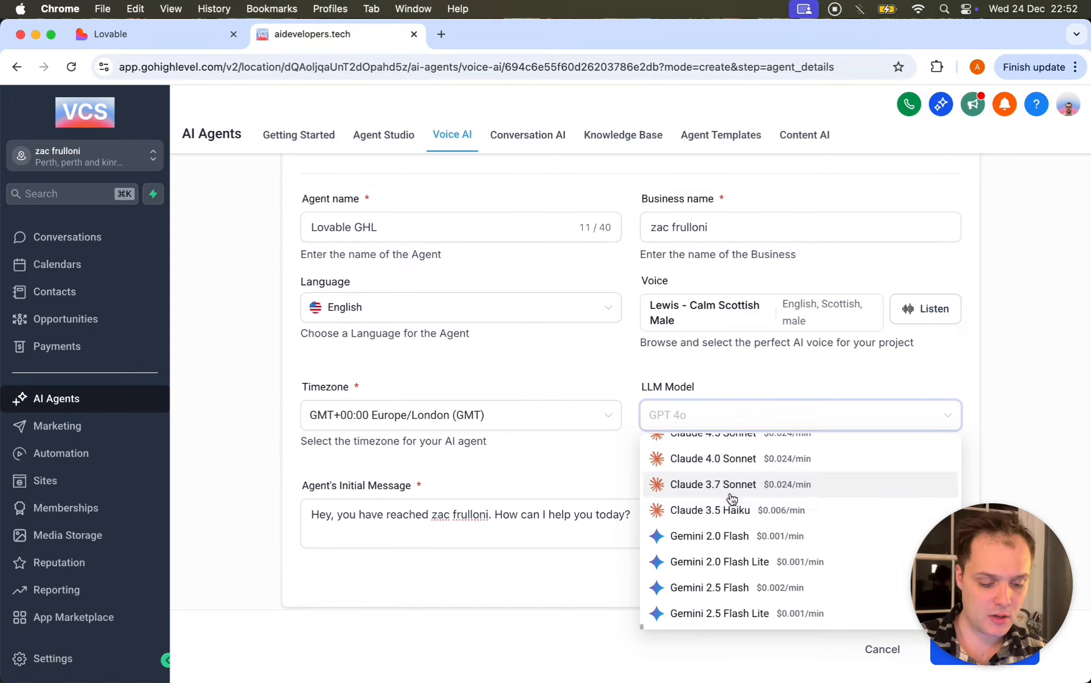
pyautogui.click(732, 615)
pyautogui.scroll(3, 778, 422)
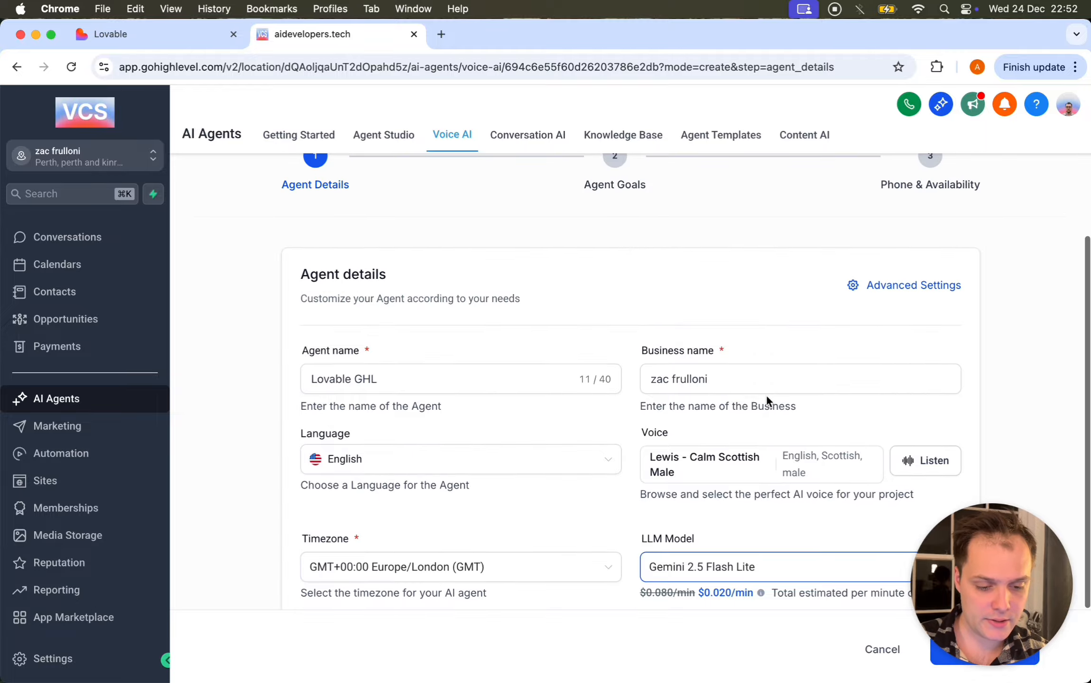
pyautogui.scroll(-5, 766, 395)
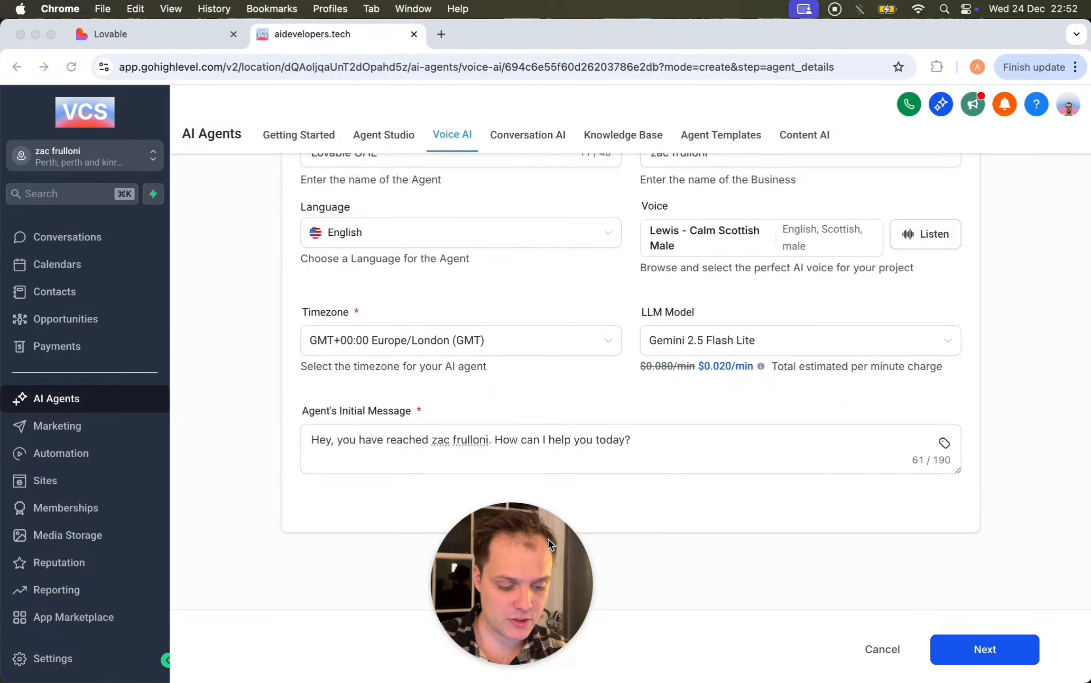
pyautogui.click(984, 649)
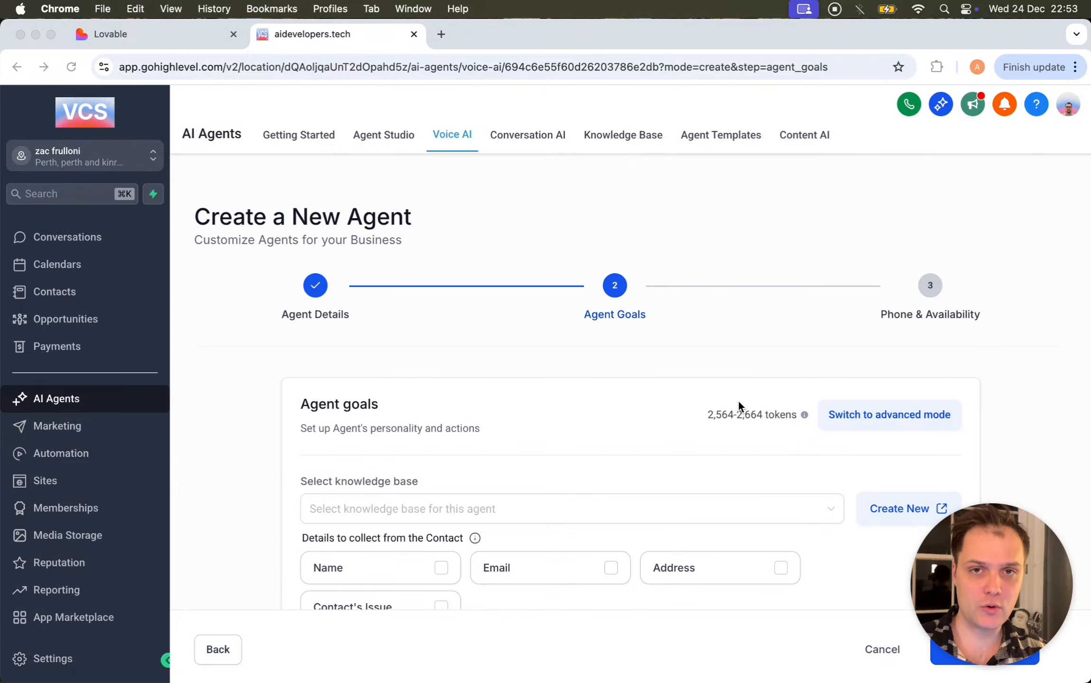
# Step: From the agent goals, create a new knowledge base named Pet Store KB without a description
pyautogui.scroll(-4, 739, 403)
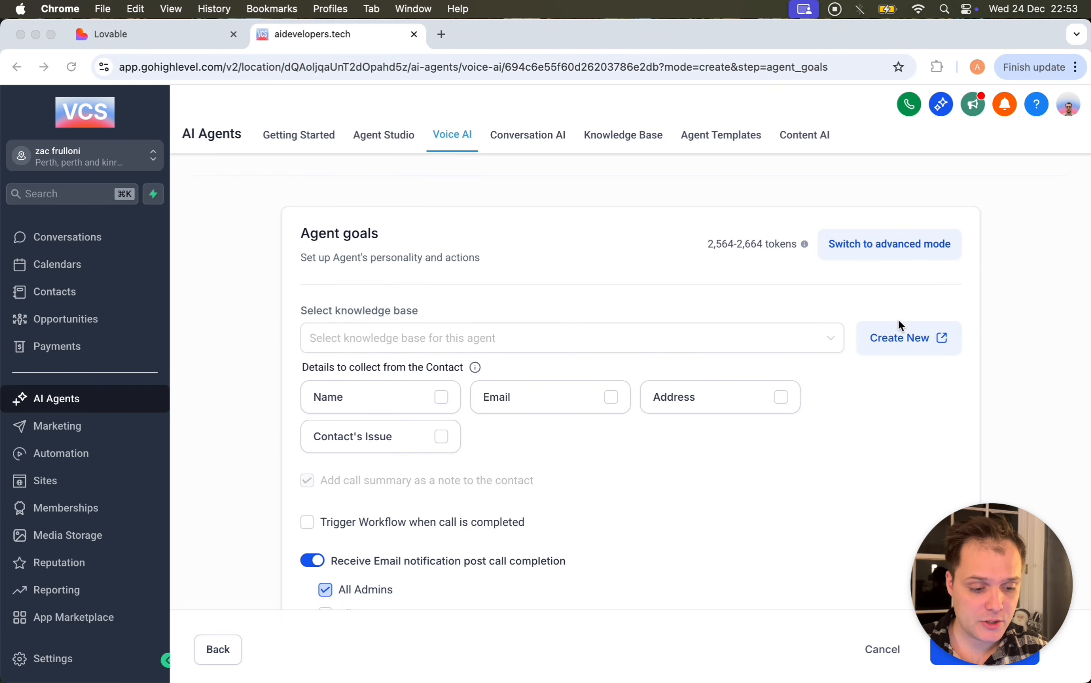
pyautogui.click(867, 297)
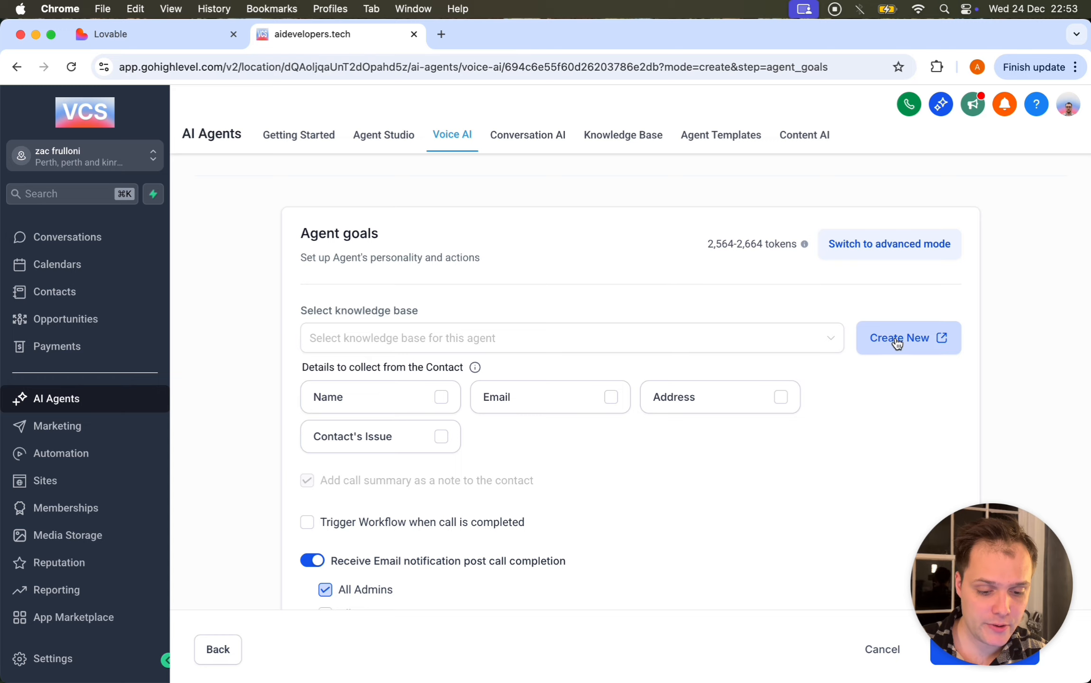
pyautogui.click(897, 339)
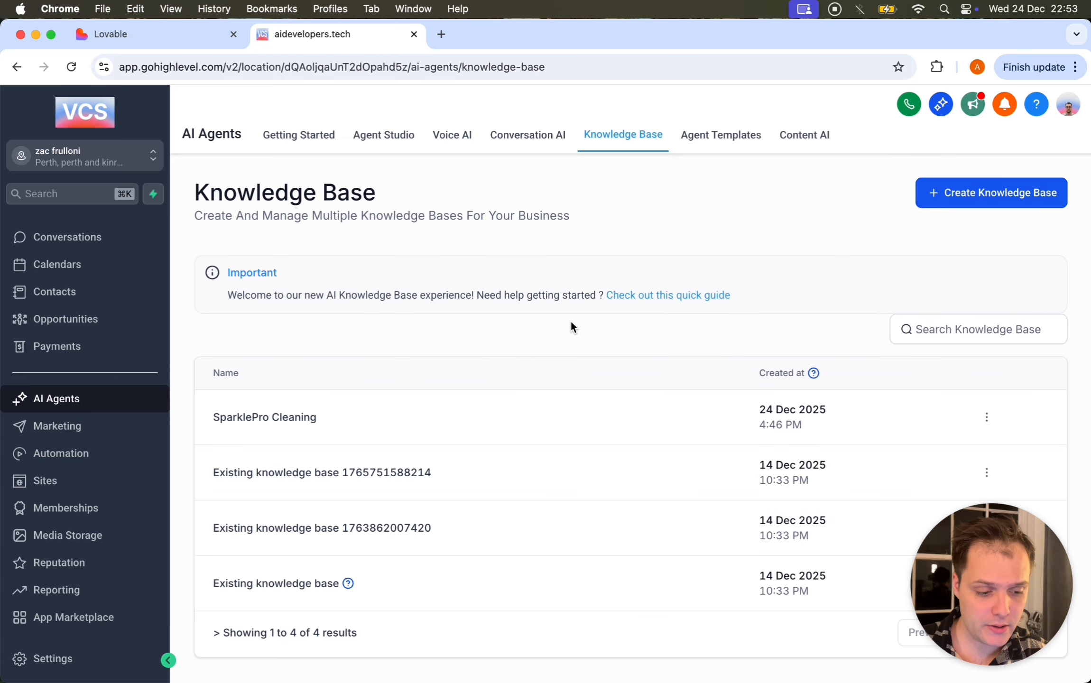
pyautogui.click(959, 204)
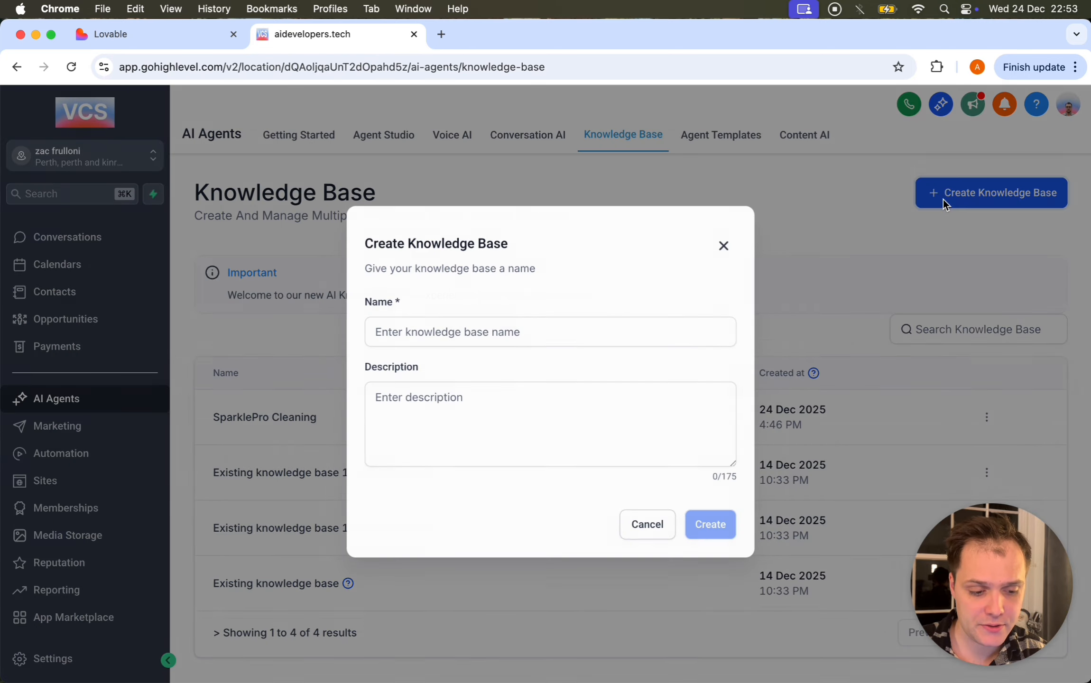
pyautogui.click(497, 325)
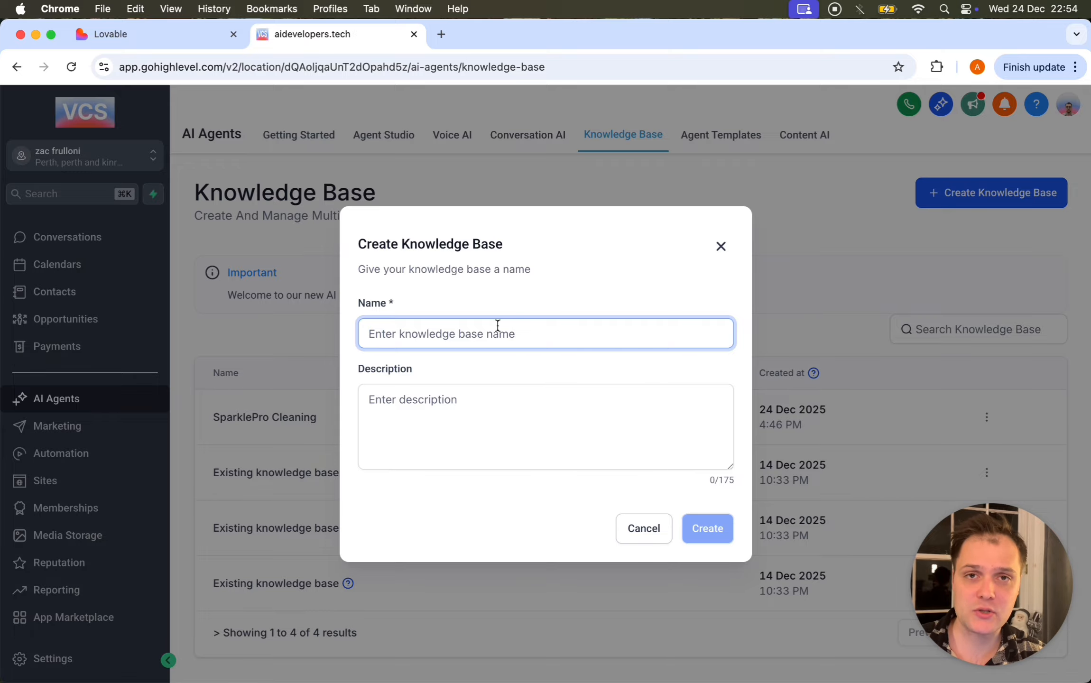
pyautogui.write('Pet Store')
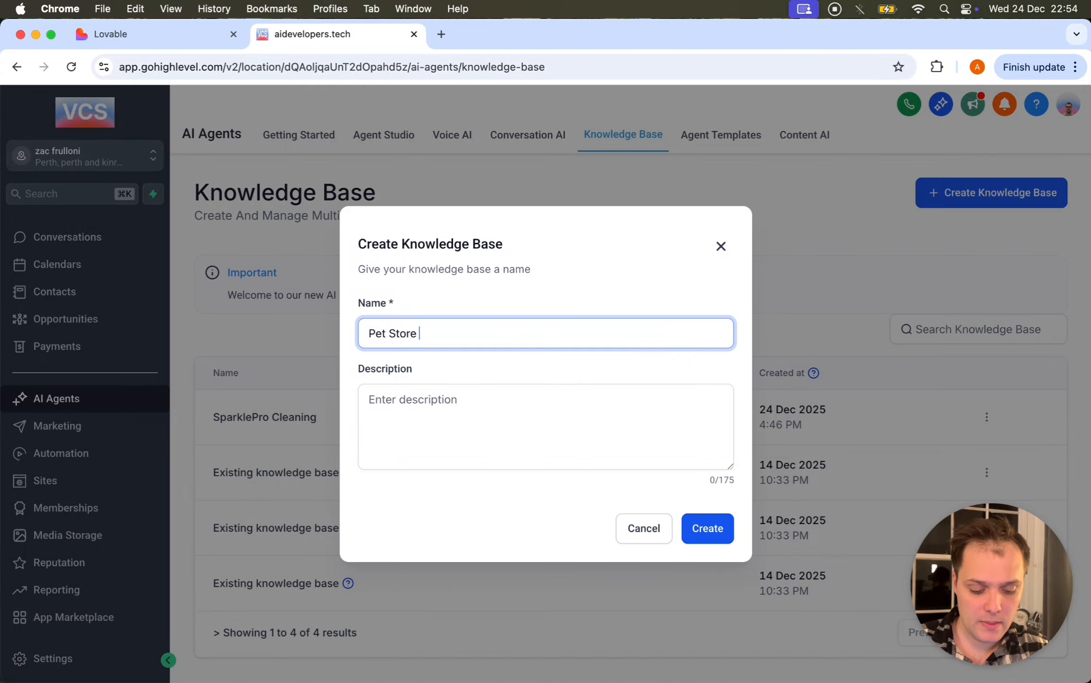
pyautogui.write(' KB')
pyautogui.click(435, 399)
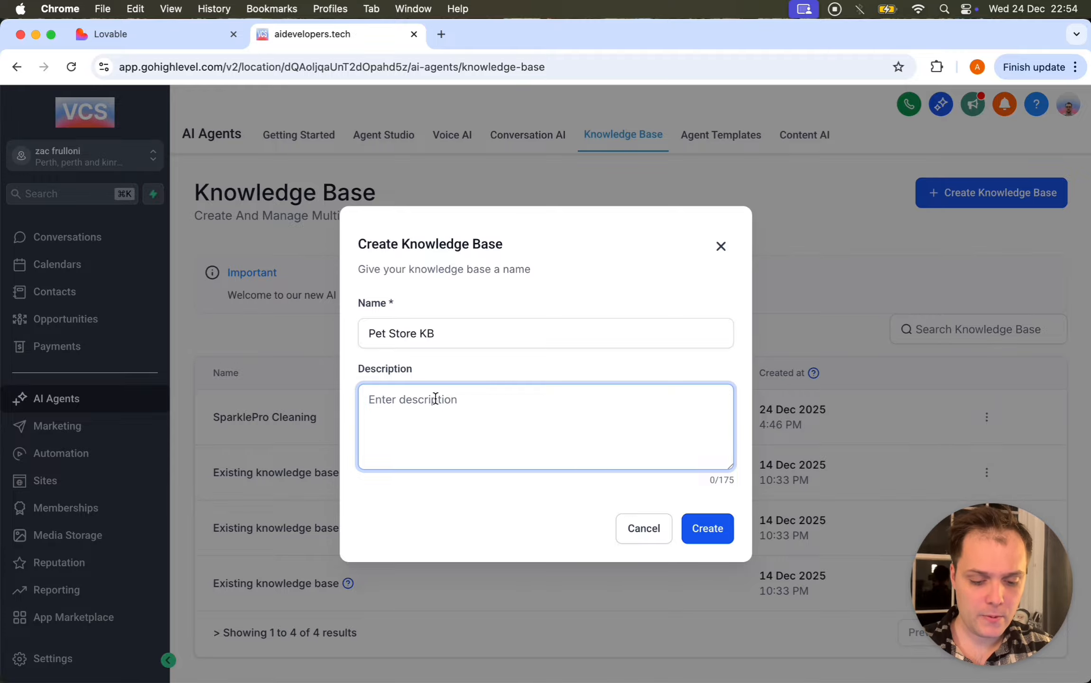
pyautogui.click(706, 528)
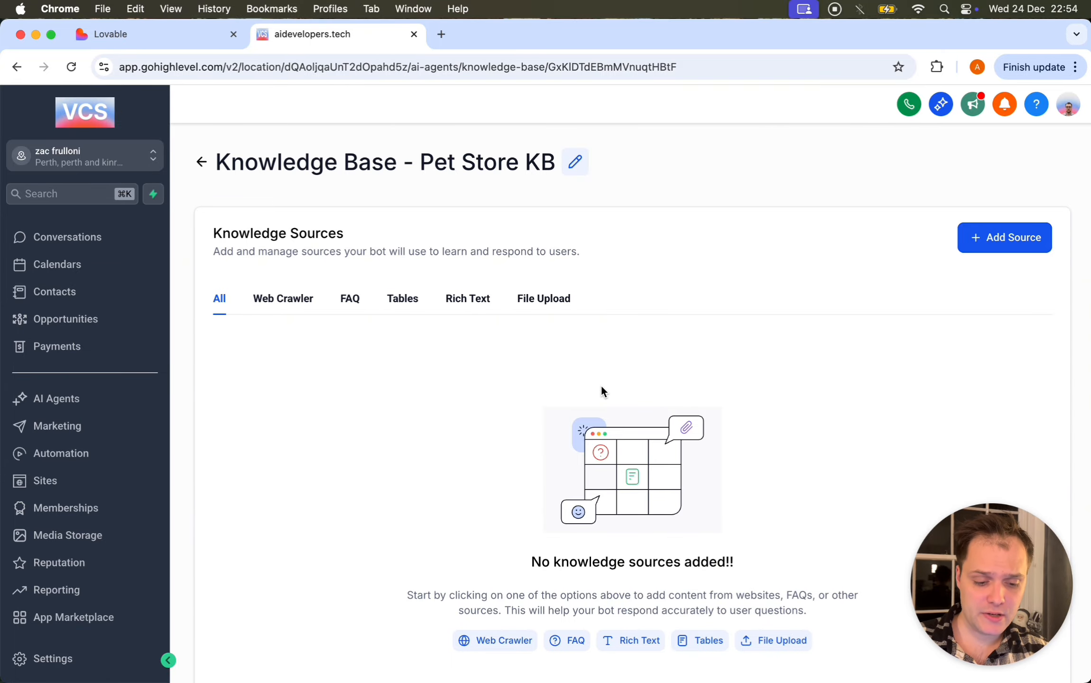
# Step: Start a Rich Text knowledge source for the Pet Store KB knowledge base
pyautogui.scroll(-3, 602, 391)
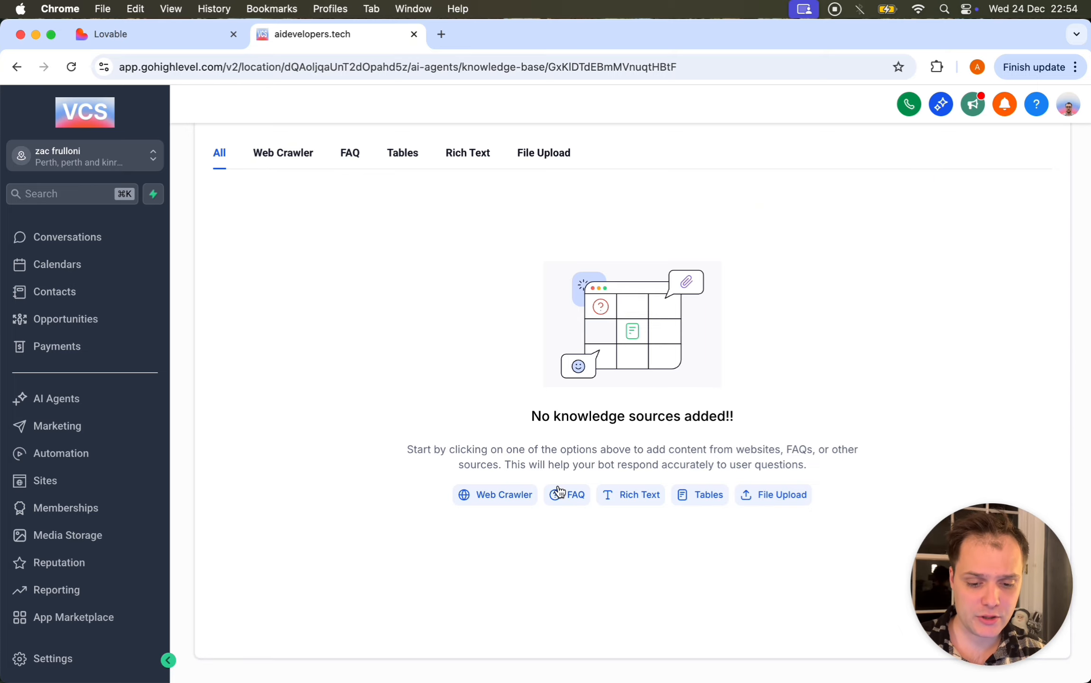
pyautogui.scroll(3, 513, 381)
pyautogui.scroll(-3, 513, 381)
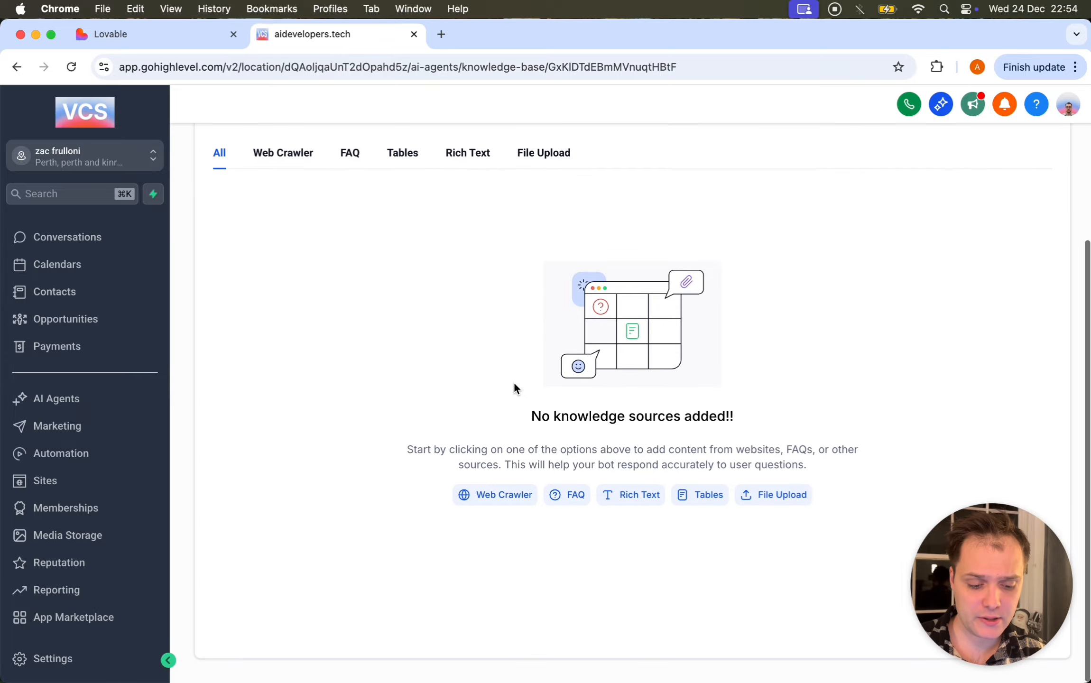
pyautogui.click(620, 494)
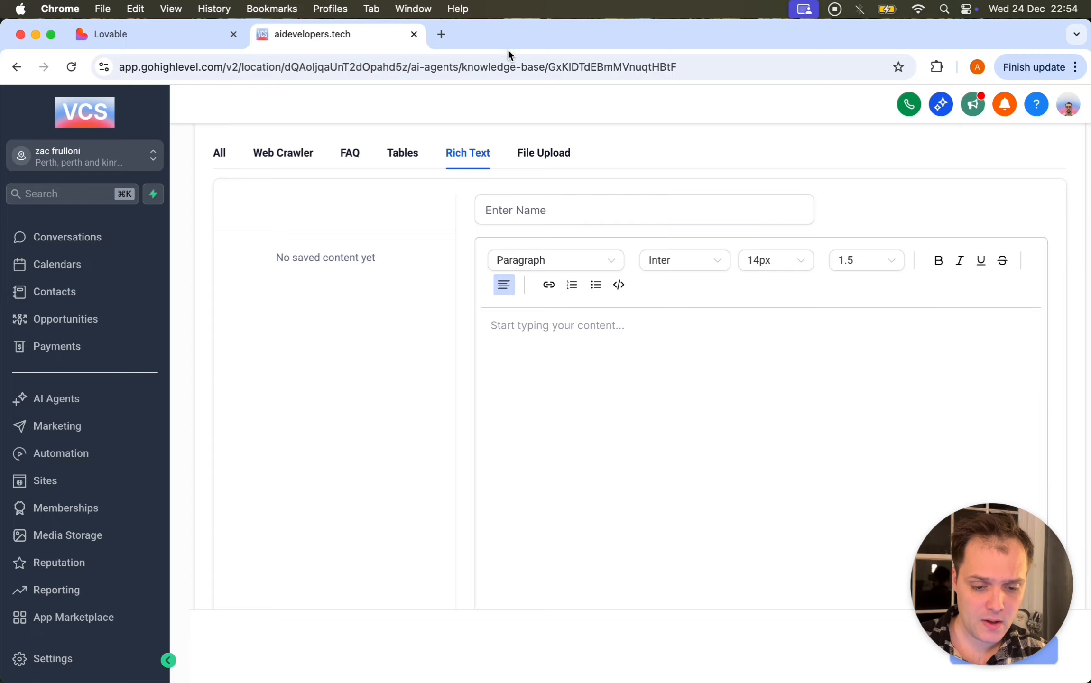
# Step: Open ChatGPT in a new browser tab
pyautogui.click(441, 34)
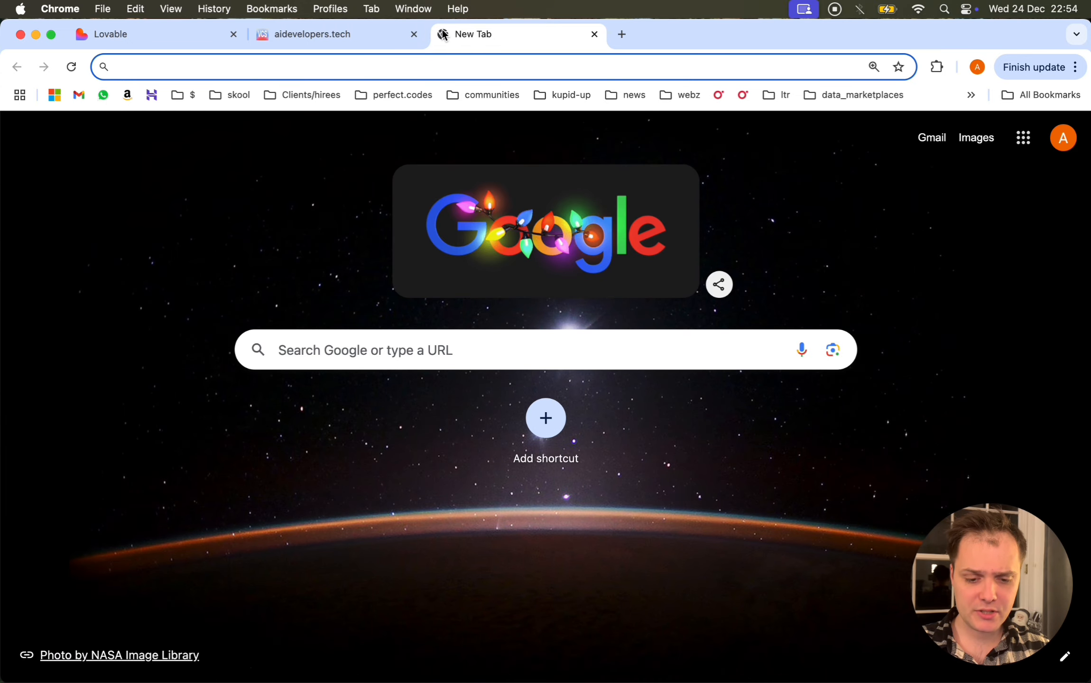
pyautogui.write('chatgot')
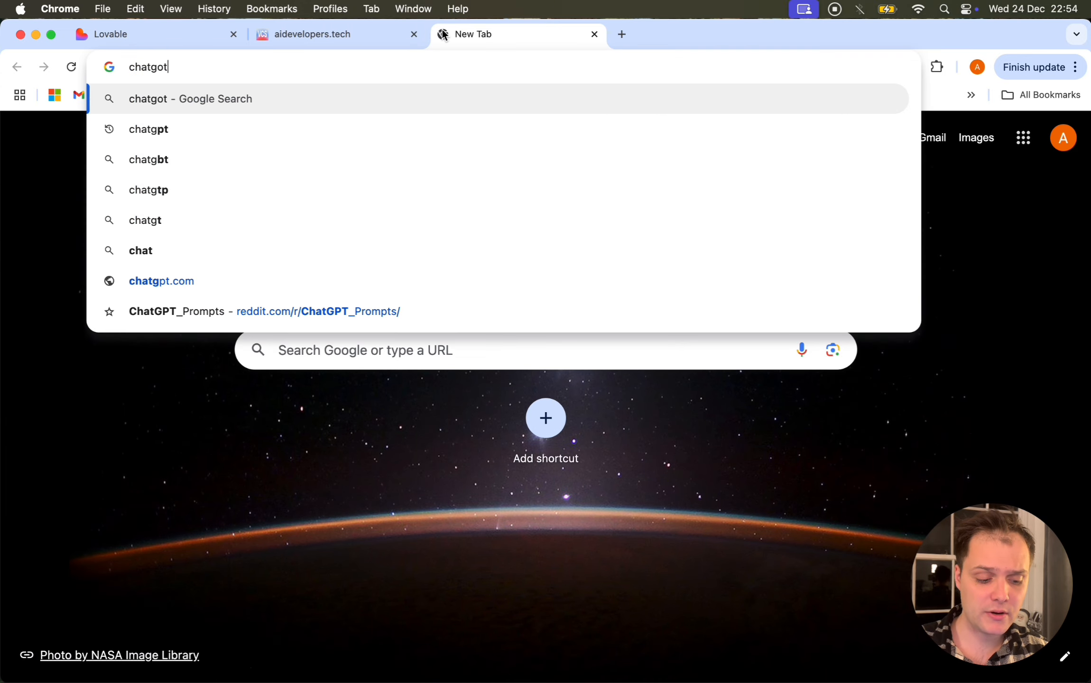
pyautogui.press('BackSpace')
pyautogui.press('BackSpace')
pyautogui.write('pt')
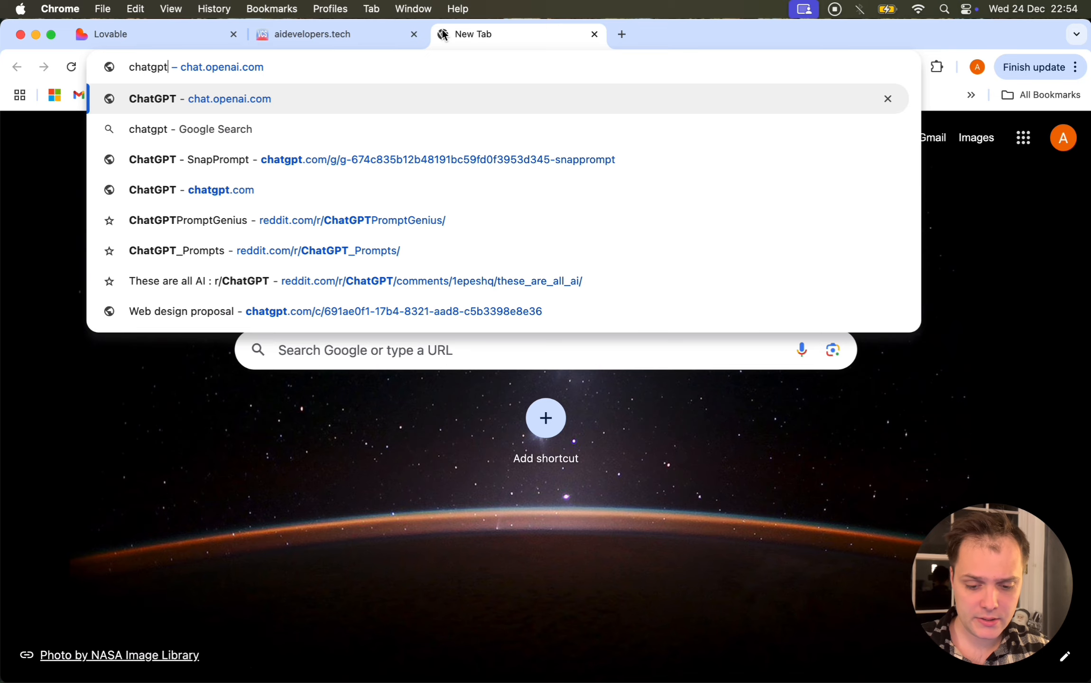
pyautogui.press('Return')
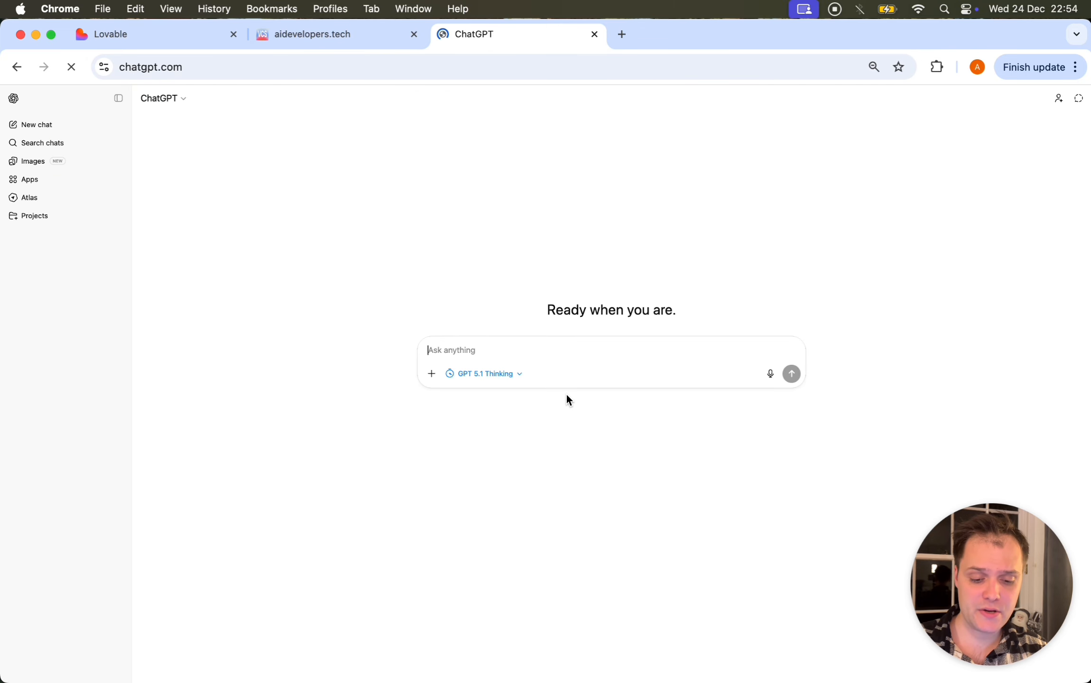
# Step: Ask ChatGPT for petstore knowledge base information, including pricing and the company name, that the GHL voice AI agent can use to answer customer enquiries
pyautogui.write("I'm creatin")
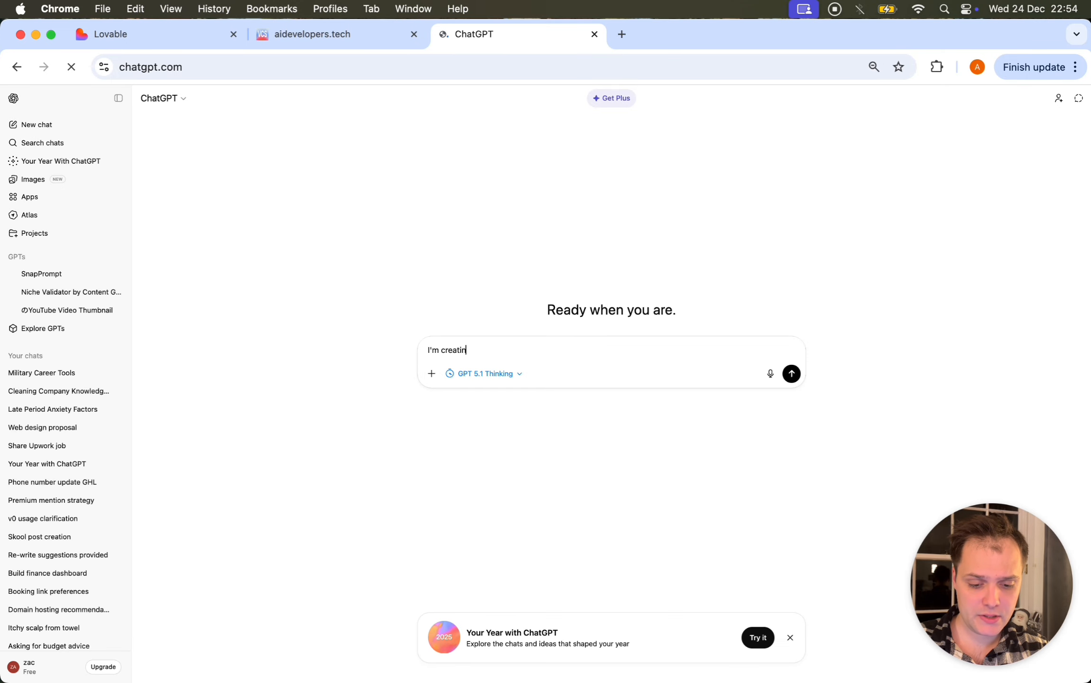
pyautogui.write('g a knowled')
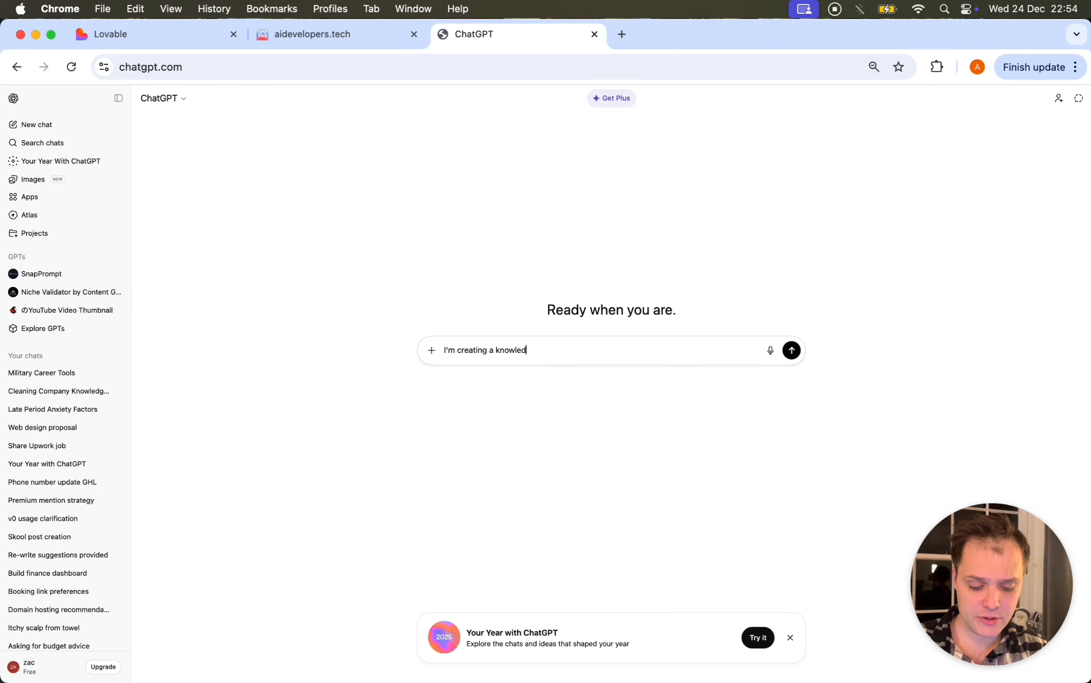
pyautogui.write('ge base for')
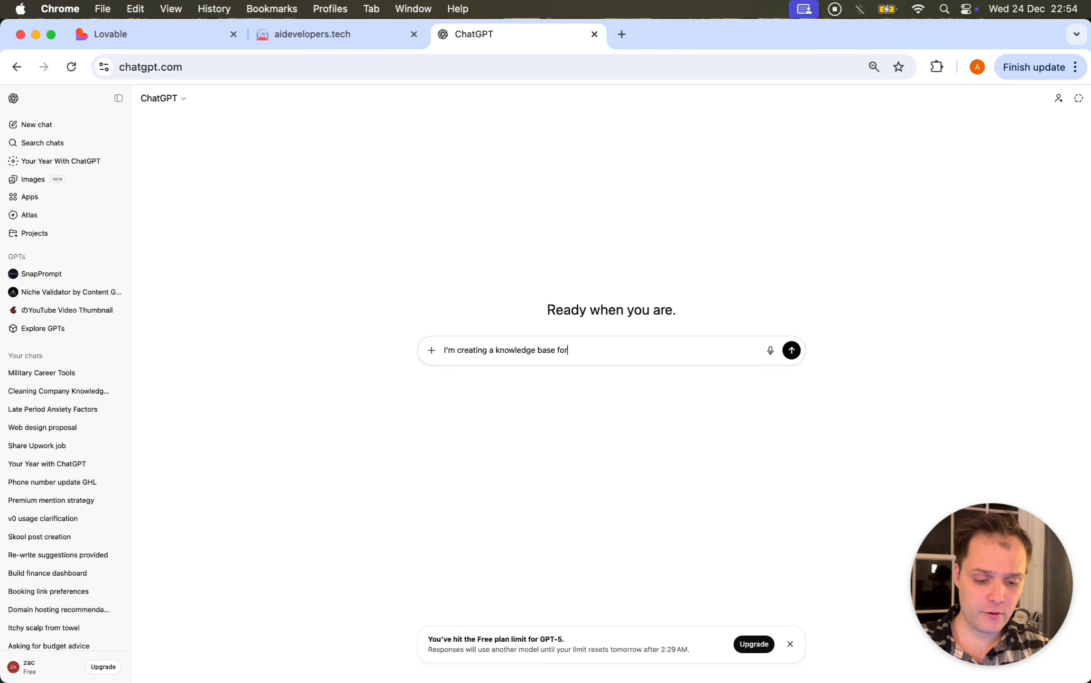
pyautogui.write(' my ghl voice ai agent, it is for my petstore bus')
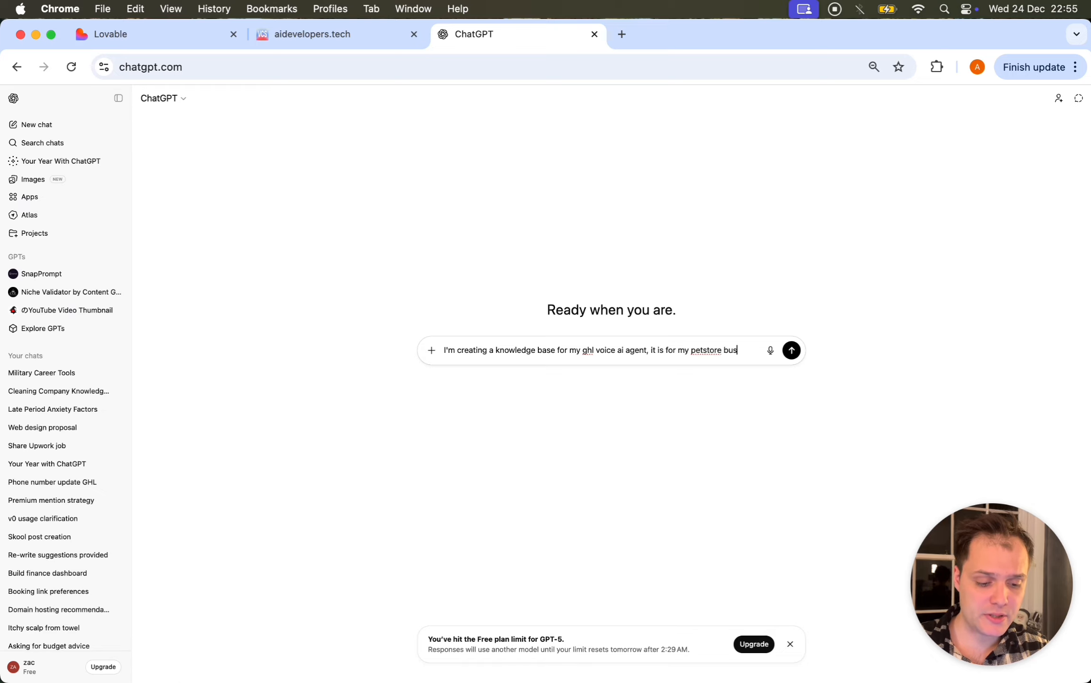
pyautogui.write('where the')
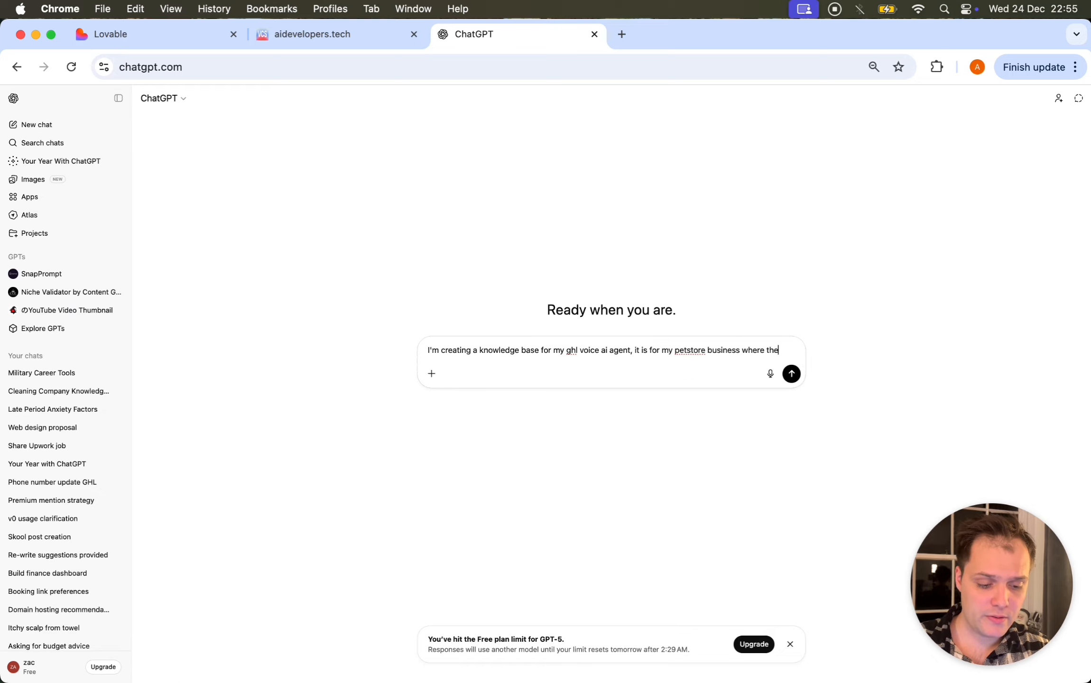
pyautogui.write(' ai ge')
pyautogui.press('BackSpace')
pyautogui.press('BackSpace')
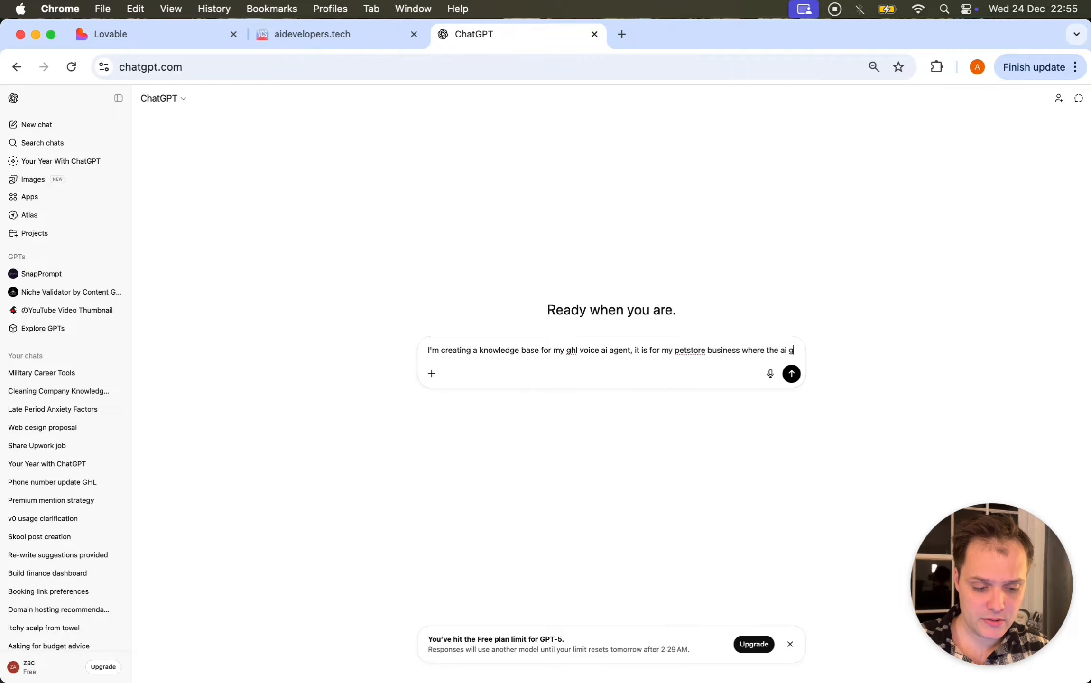
pyautogui.write('agend')
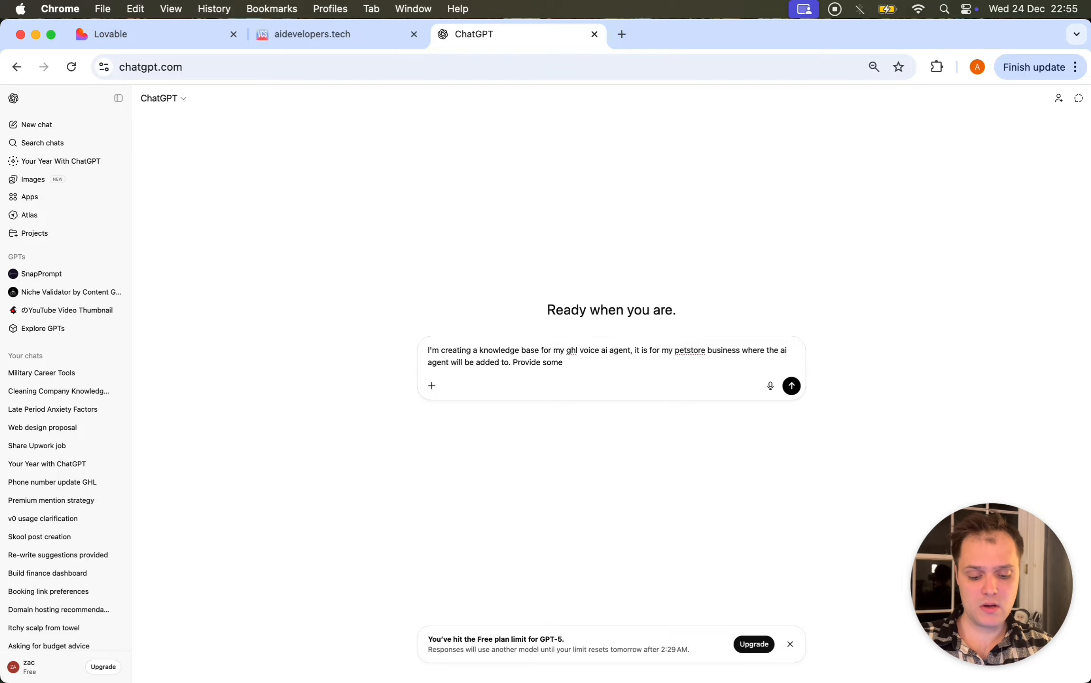
pyautogui.write('nformation the voice ai agent can use to answer customer')
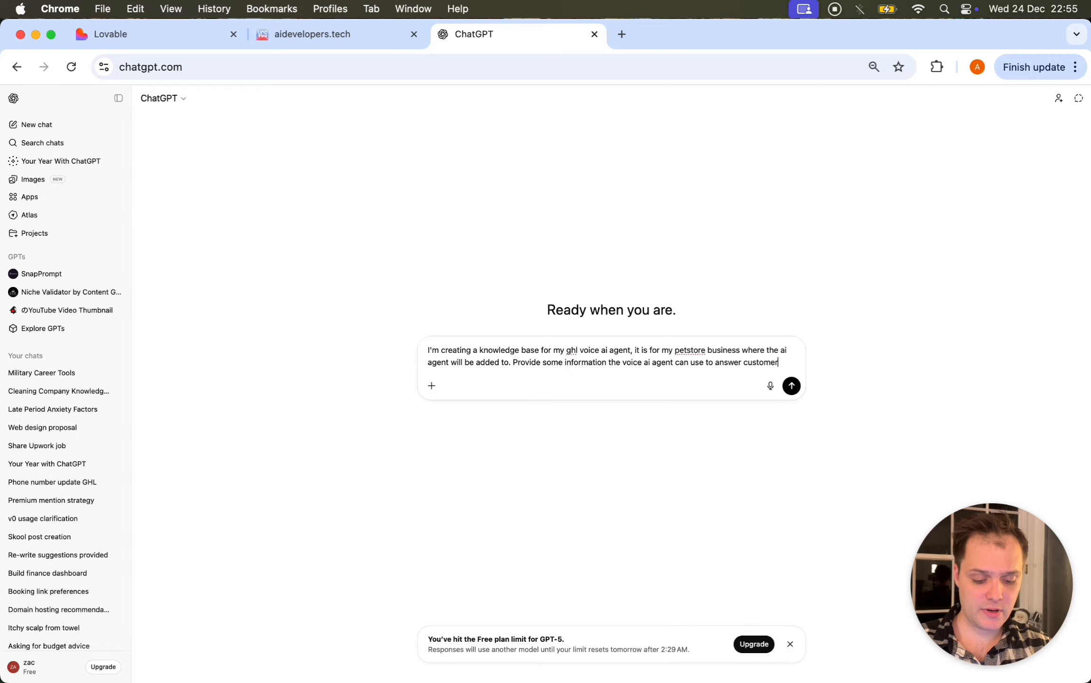
pyautogui.write('uir')
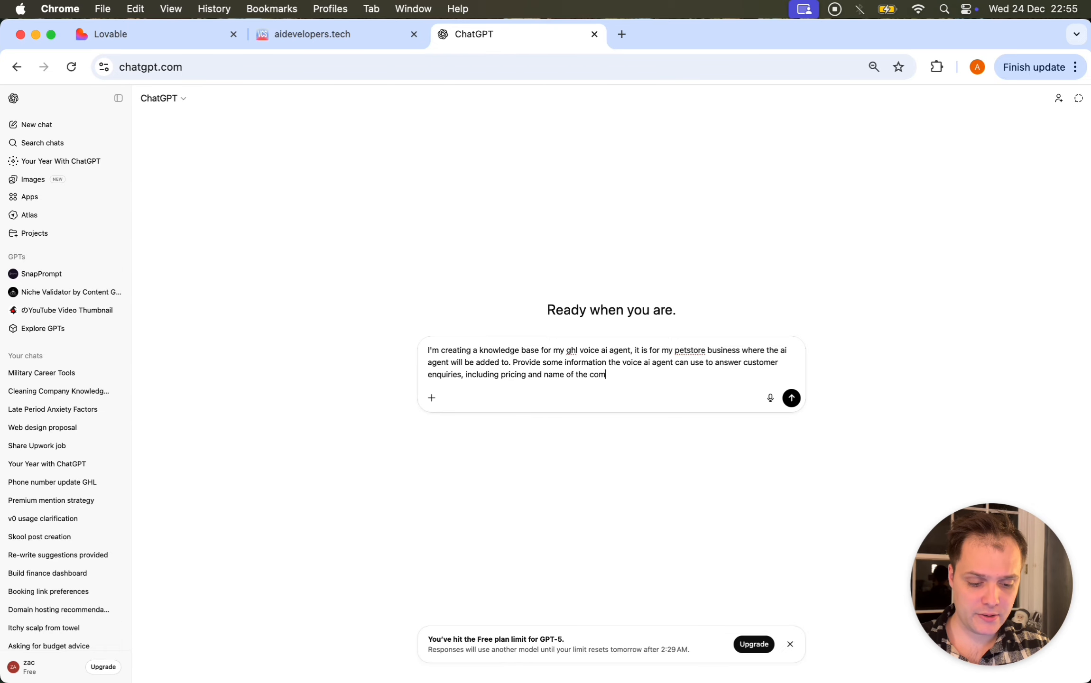
pyautogui.press('Return')
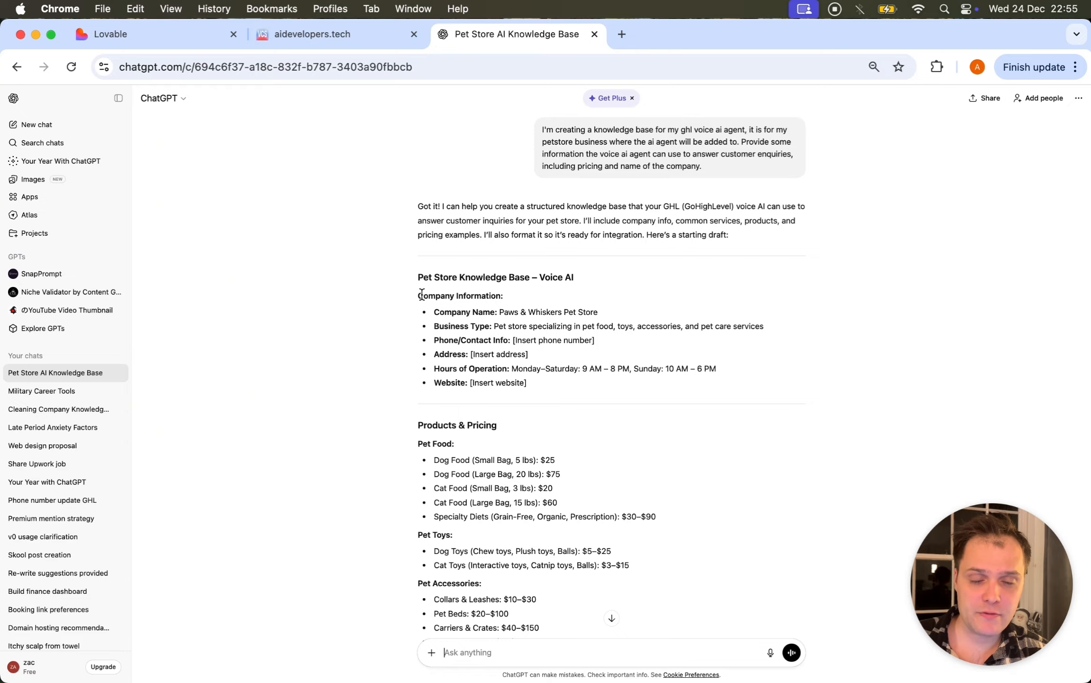
# Step: Copy ChatGPT's knowledge base text from the Company Information heading through the last suggested customer response
pyautogui.scroll(-2, 421, 294)
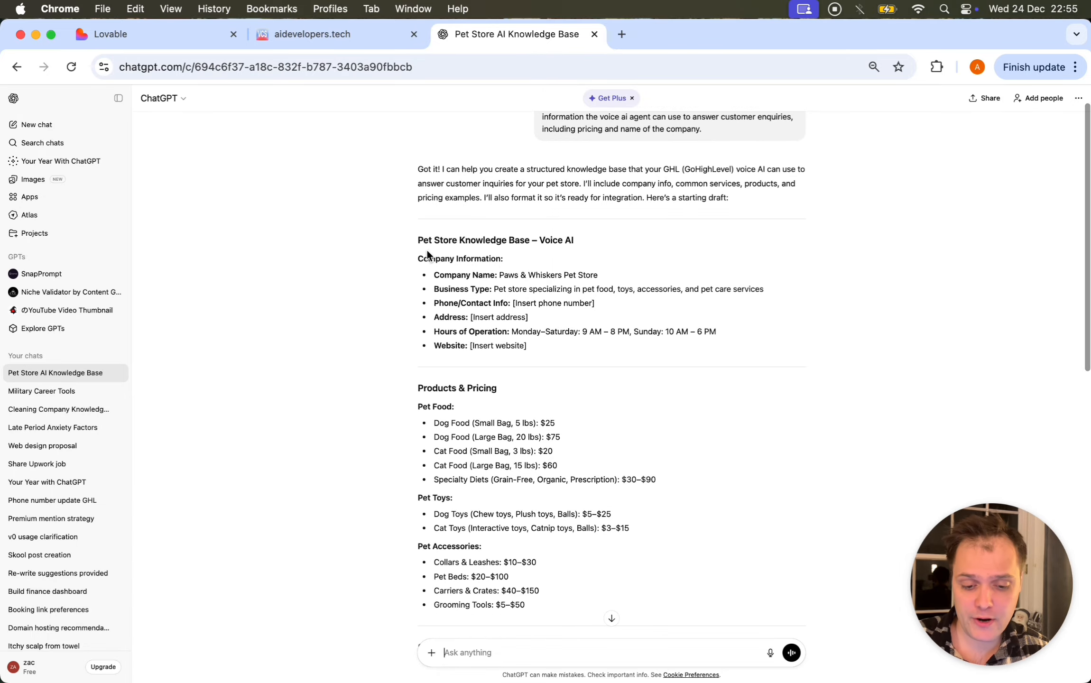
pyautogui.moveTo(424, 252); pyautogui.dragTo(746, 446)
pyautogui.scroll(-8, 572, 586)
pyautogui.scroll(-20, 572, 587)
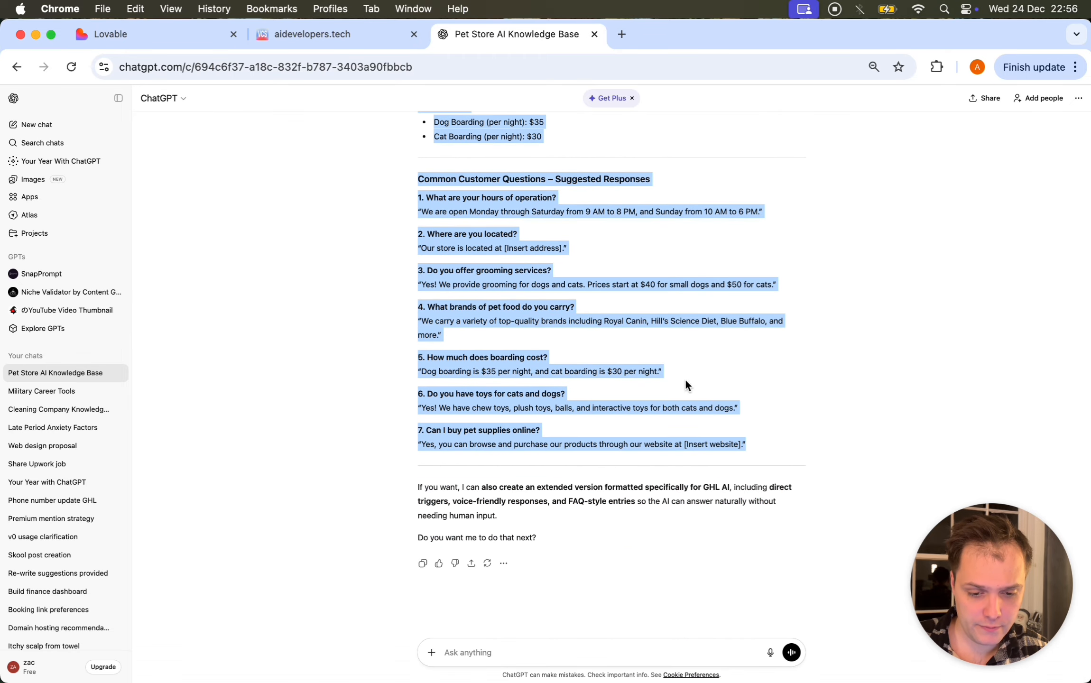
# Step: Return to the Pet Store KB in GoHighLevel and paste the copied text as the Rich Text content
pyautogui.click(296, 30)
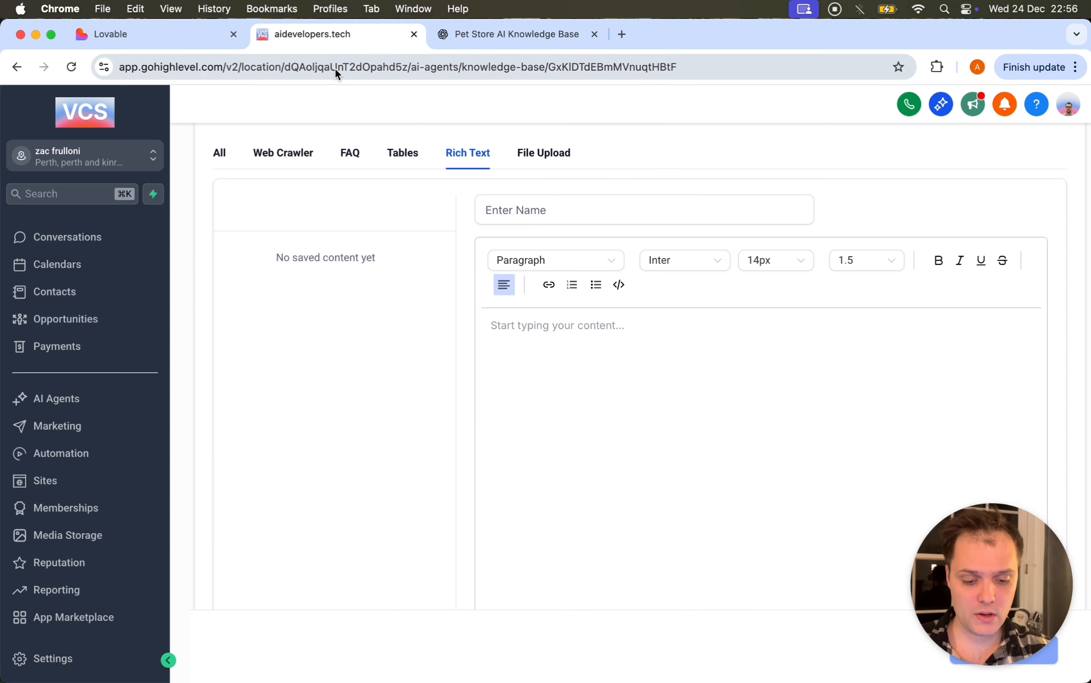
pyautogui.click(547, 327)
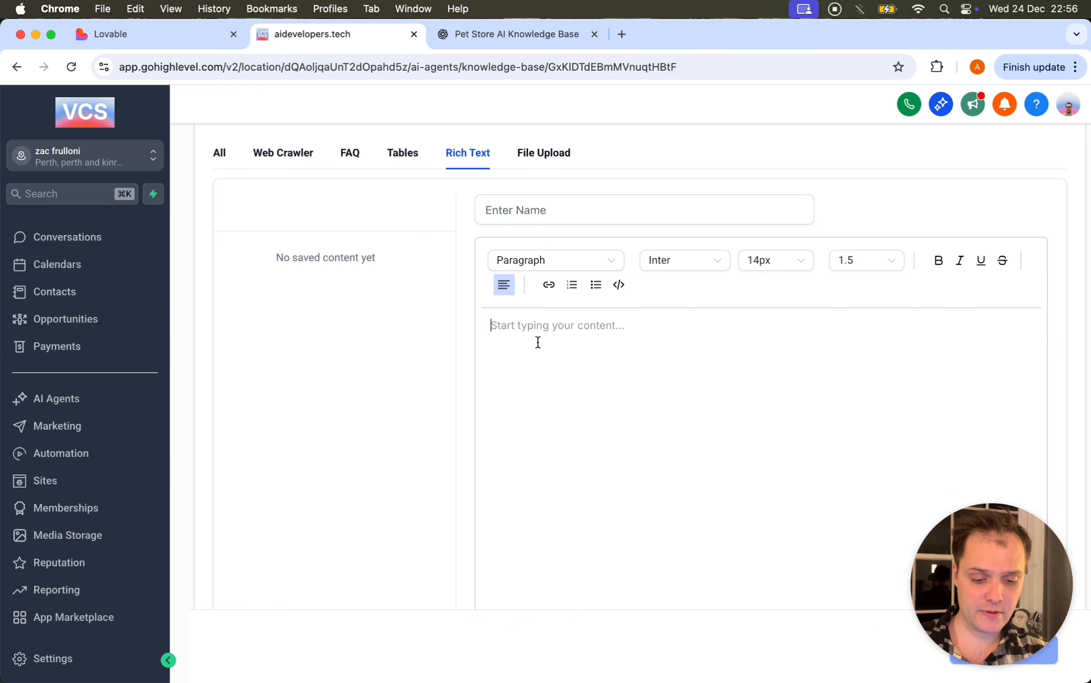
pyautogui.press('super+v')
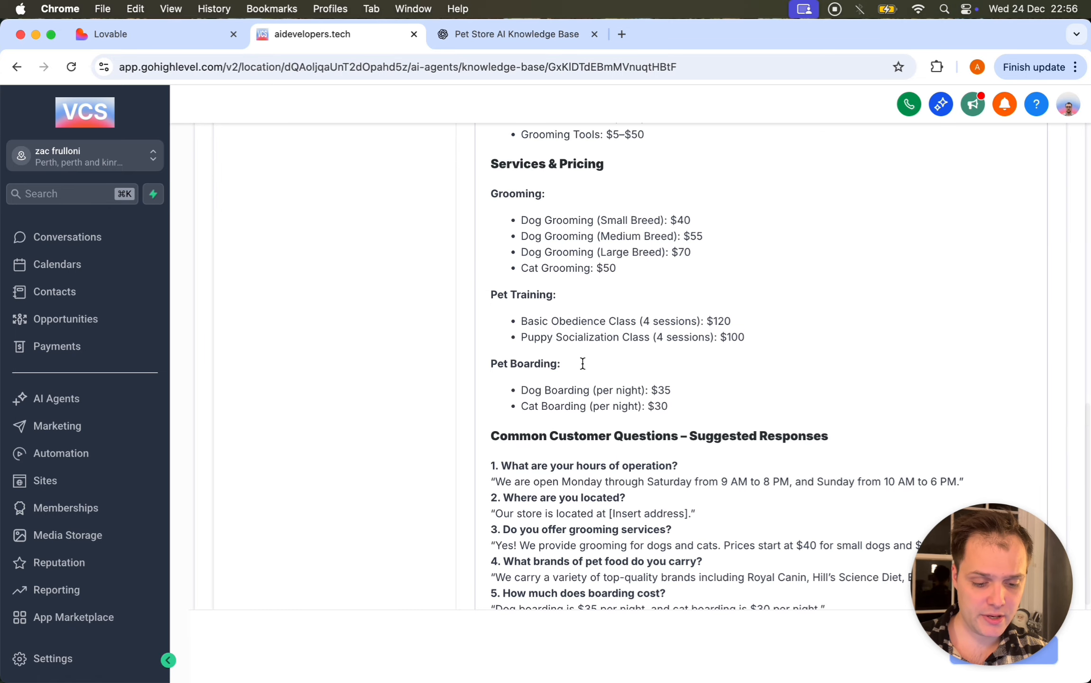
# Step: Name the Rich Text source PeT Store KB and save it
pyautogui.scroll(10, 581, 362)
pyautogui.click(582, 363)
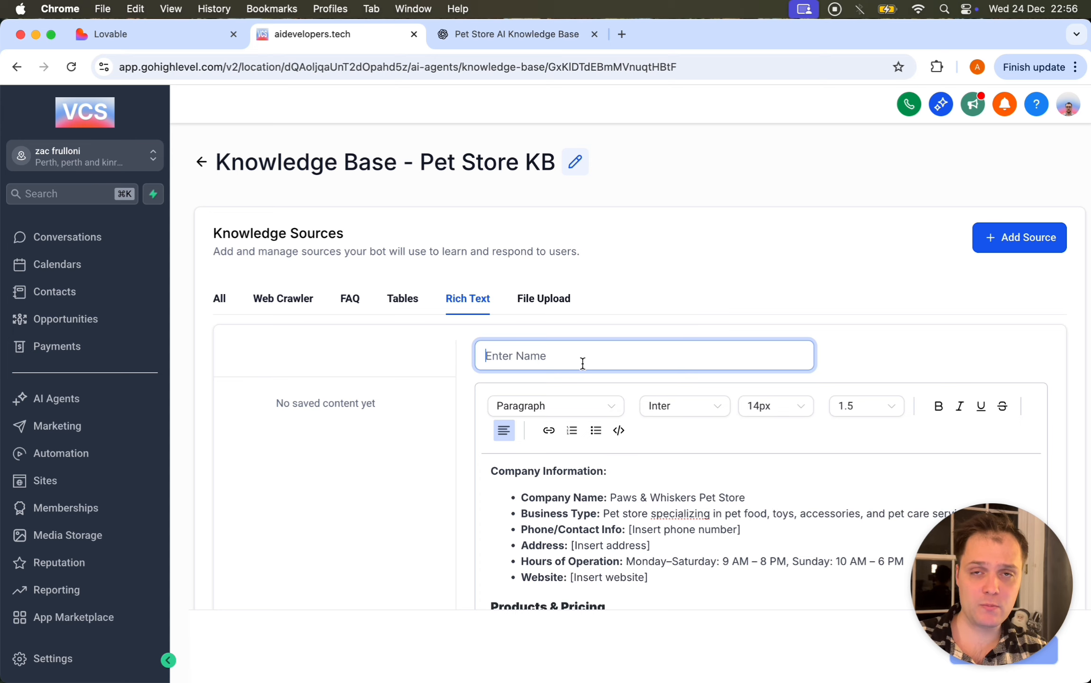
pyautogui.write('Peyt S')
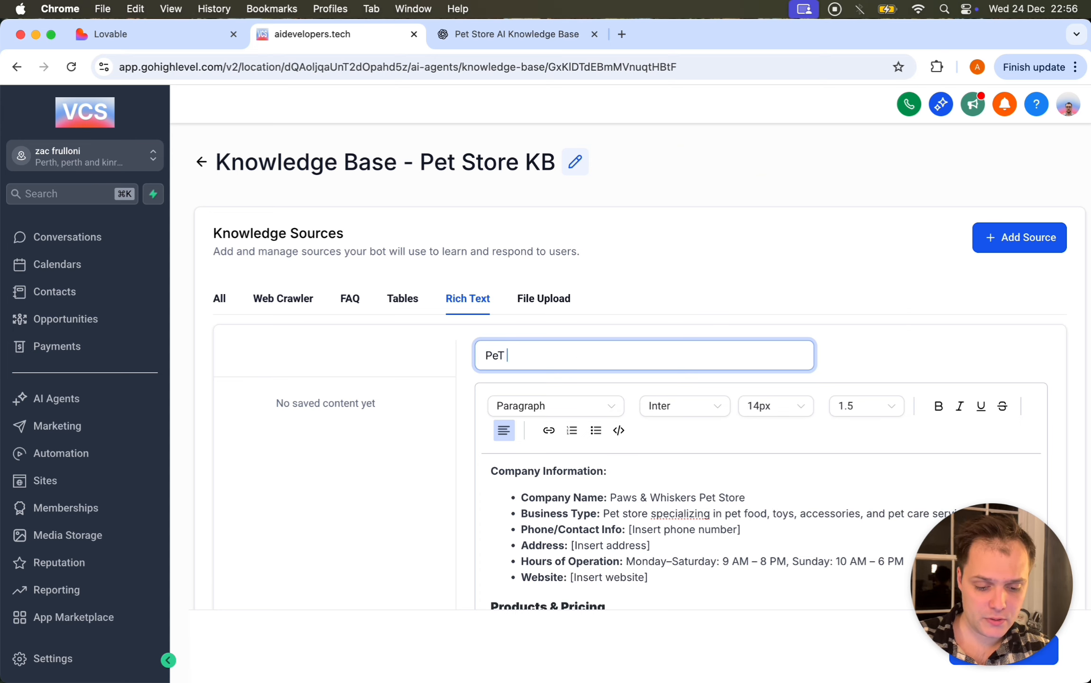
pyautogui.write('Store KB')
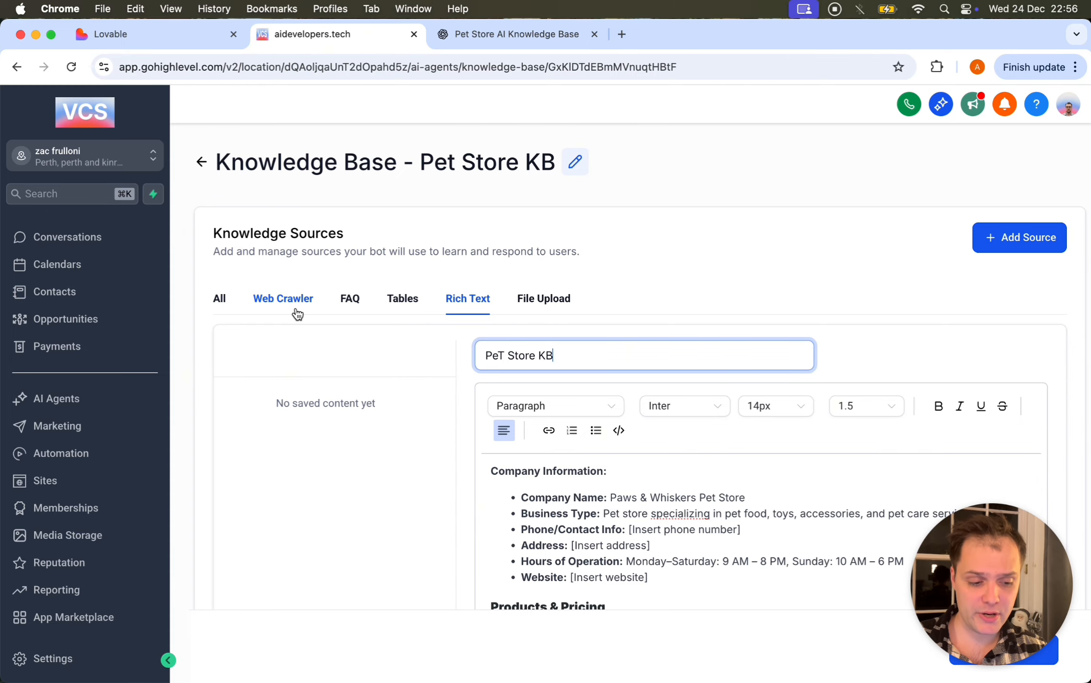
pyautogui.scroll(-15, 905, 249)
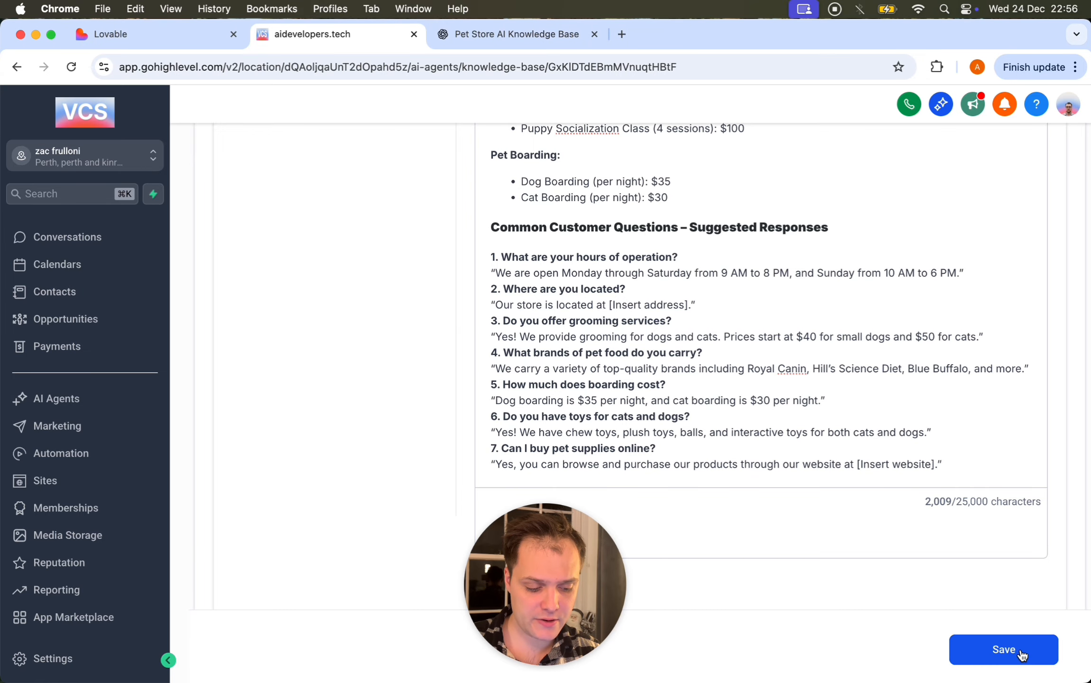
pyautogui.click(1020, 655)
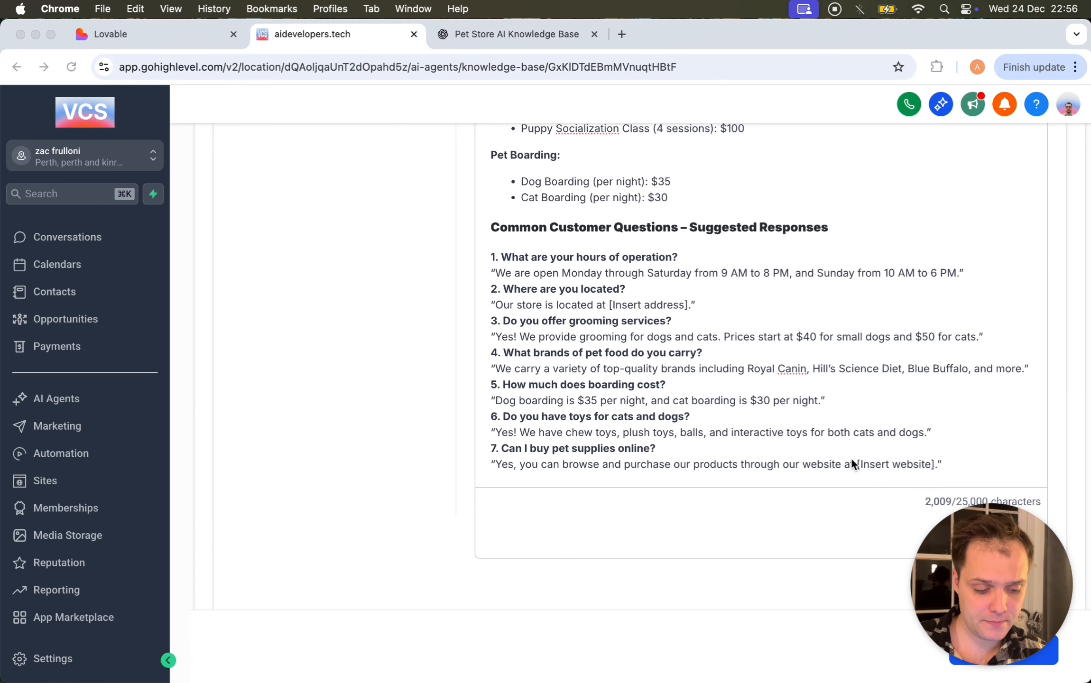
# Step: Open My Agent 540 for editing from the list of Voice AI agents
pyautogui.click(453, 141)
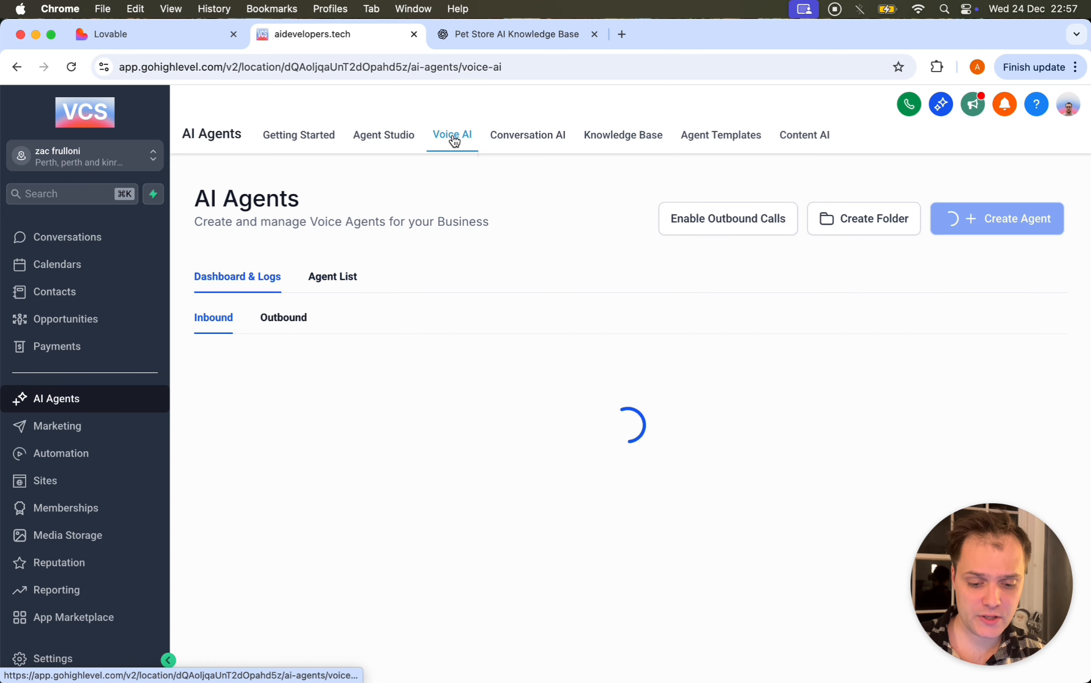
pyautogui.click(332, 277)
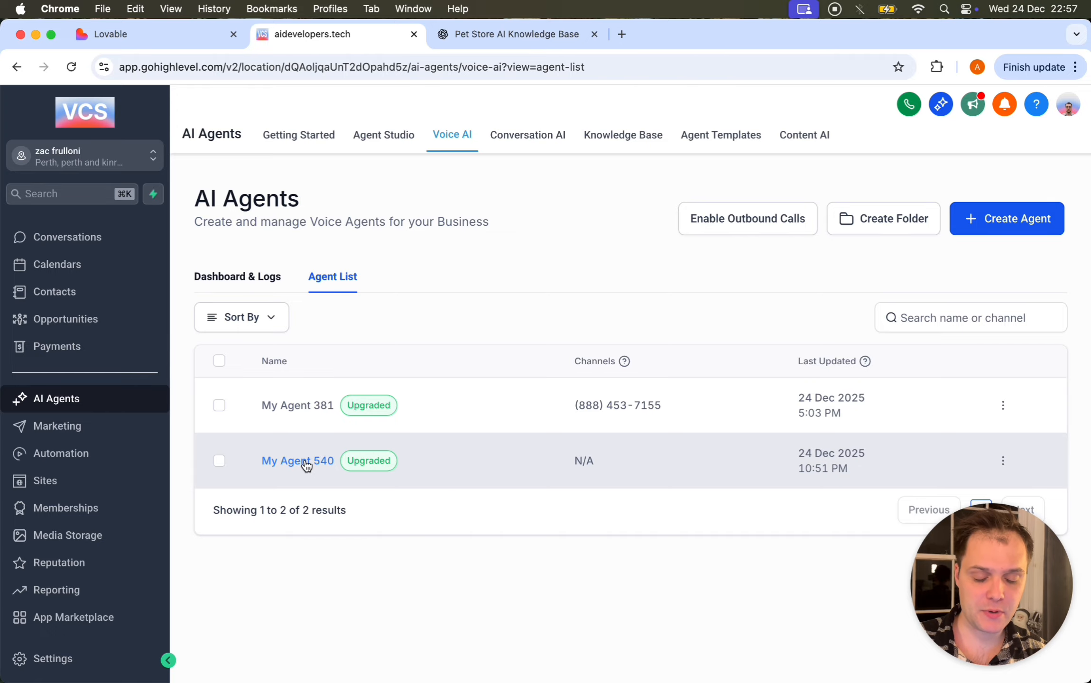
pyautogui.click(306, 462)
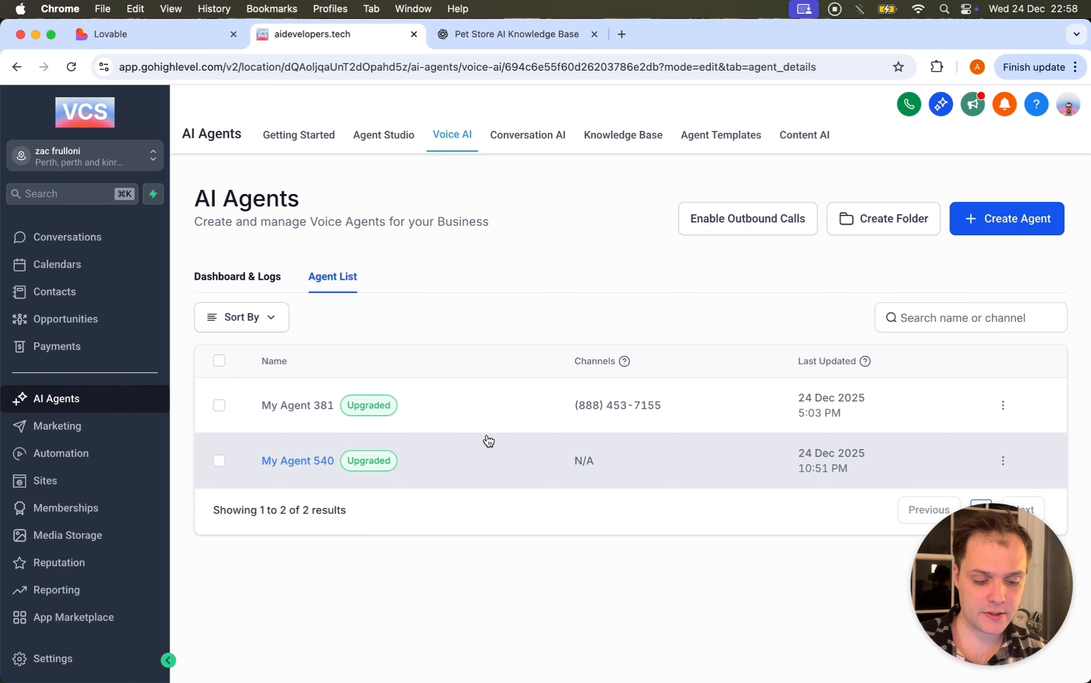
pyautogui.scroll(-5, 422, 323)
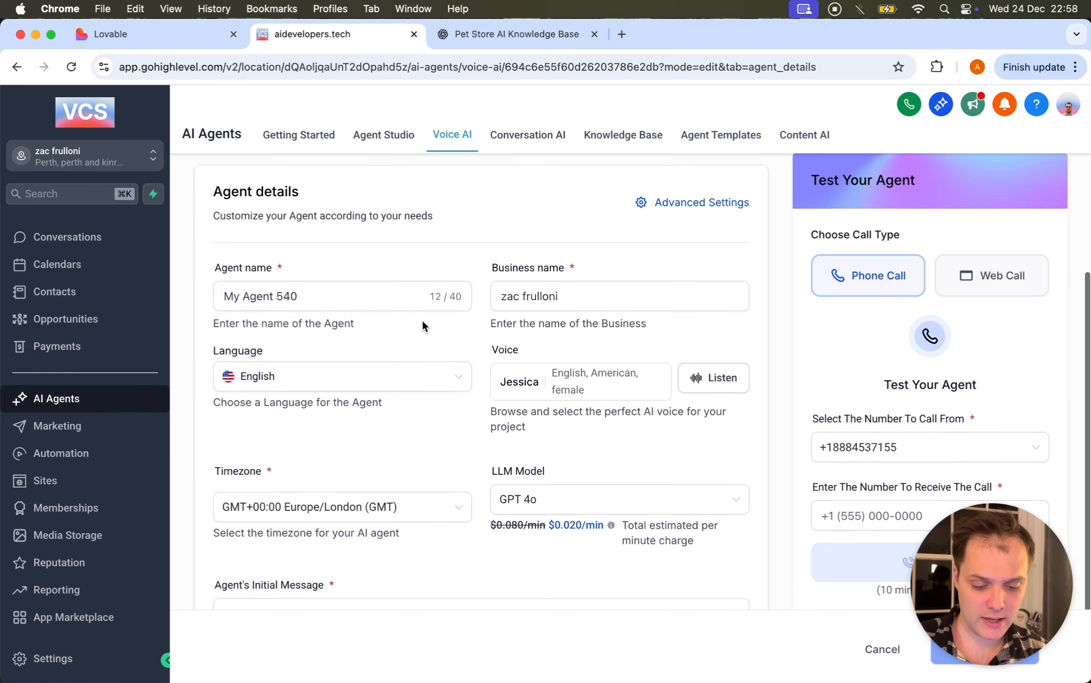
pyautogui.scroll(10, 422, 325)
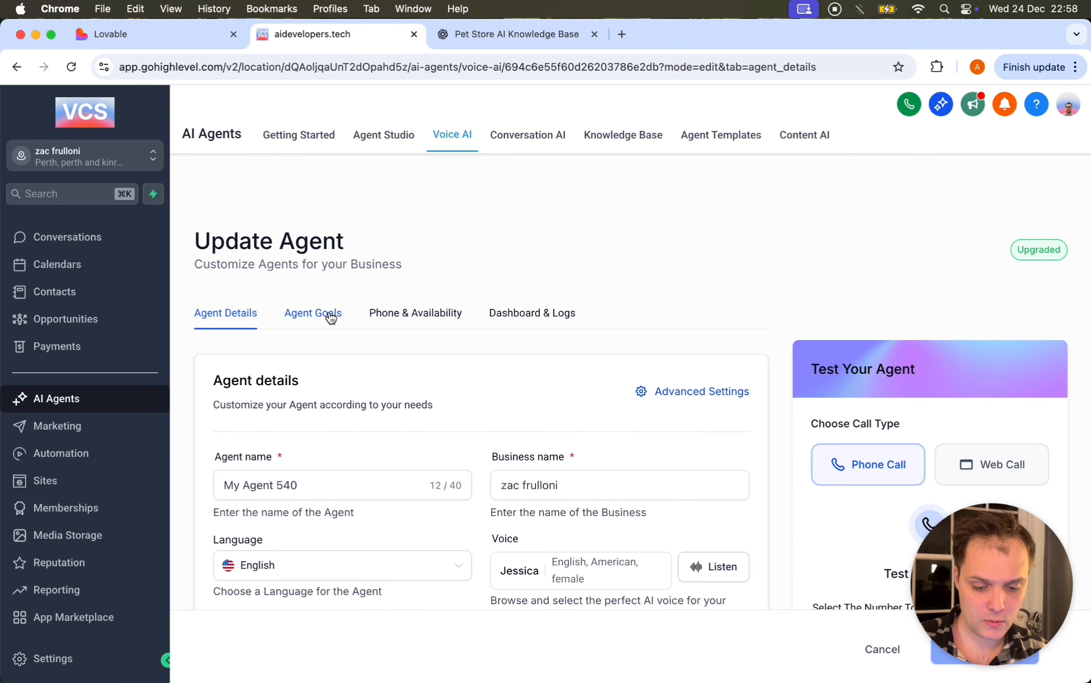
# Step: Reload the agent's goals and assign Pet Store KB as its knowledge base
pyautogui.click(329, 246)
pyautogui.scroll(-5, 464, 262)
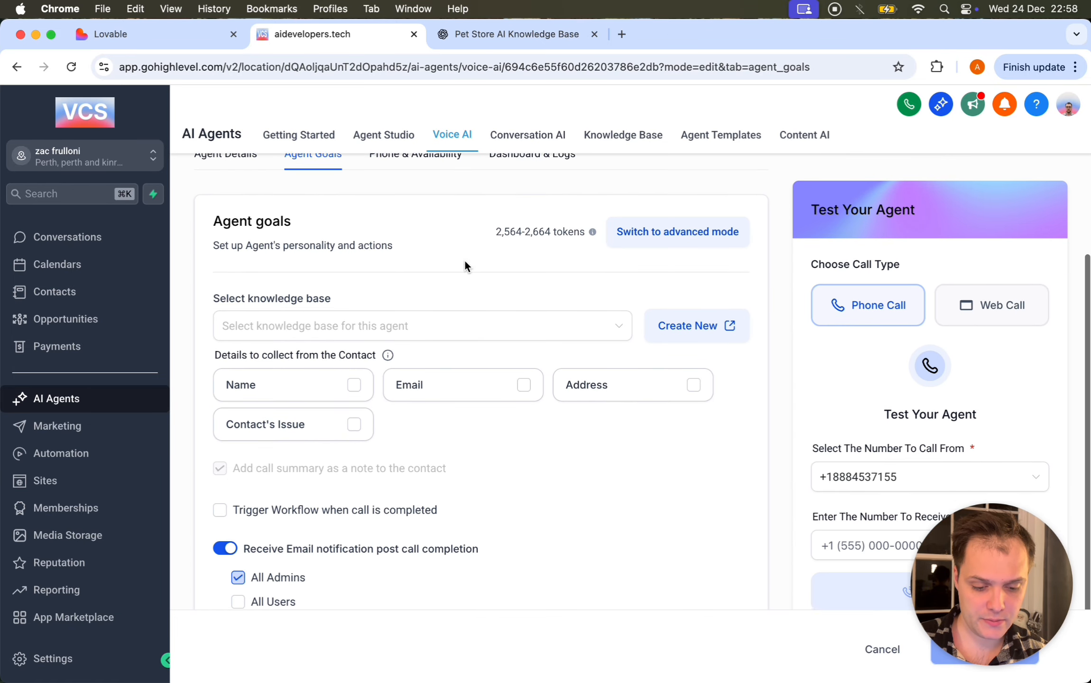
pyautogui.scroll(1, 464, 259)
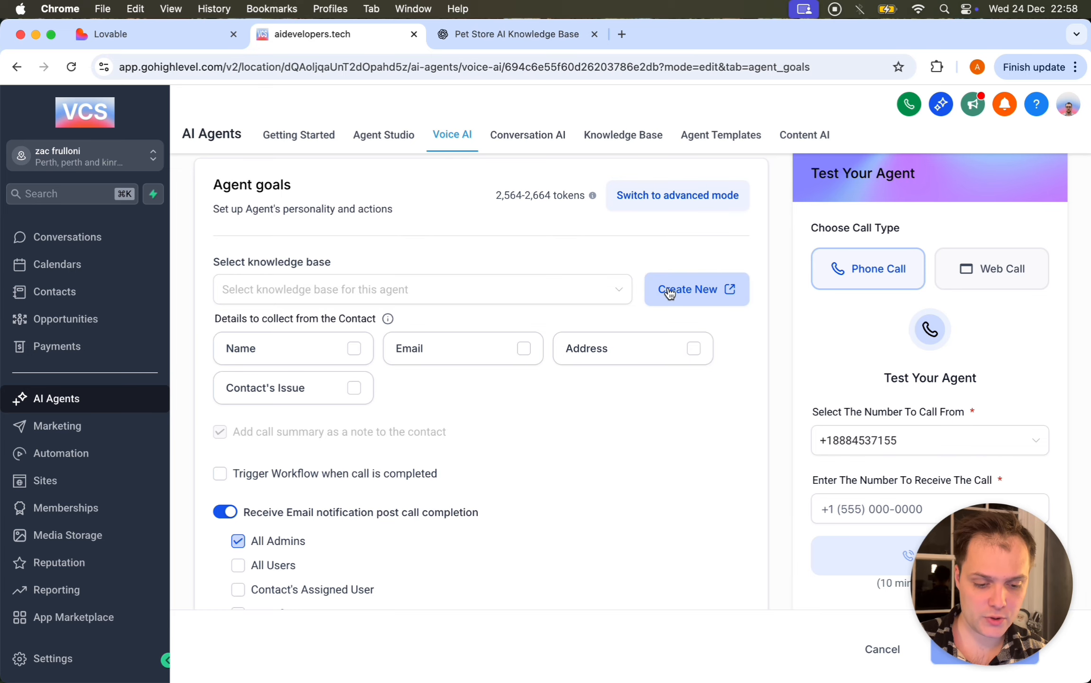
pyautogui.click(603, 298)
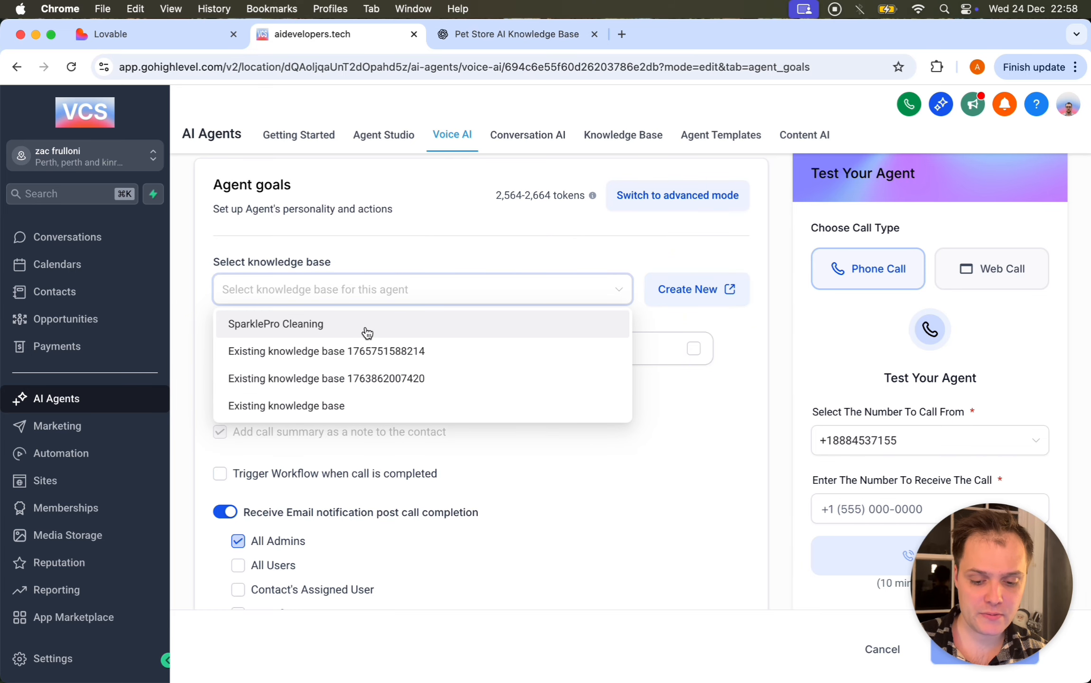
pyautogui.scroll(-1, 367, 332)
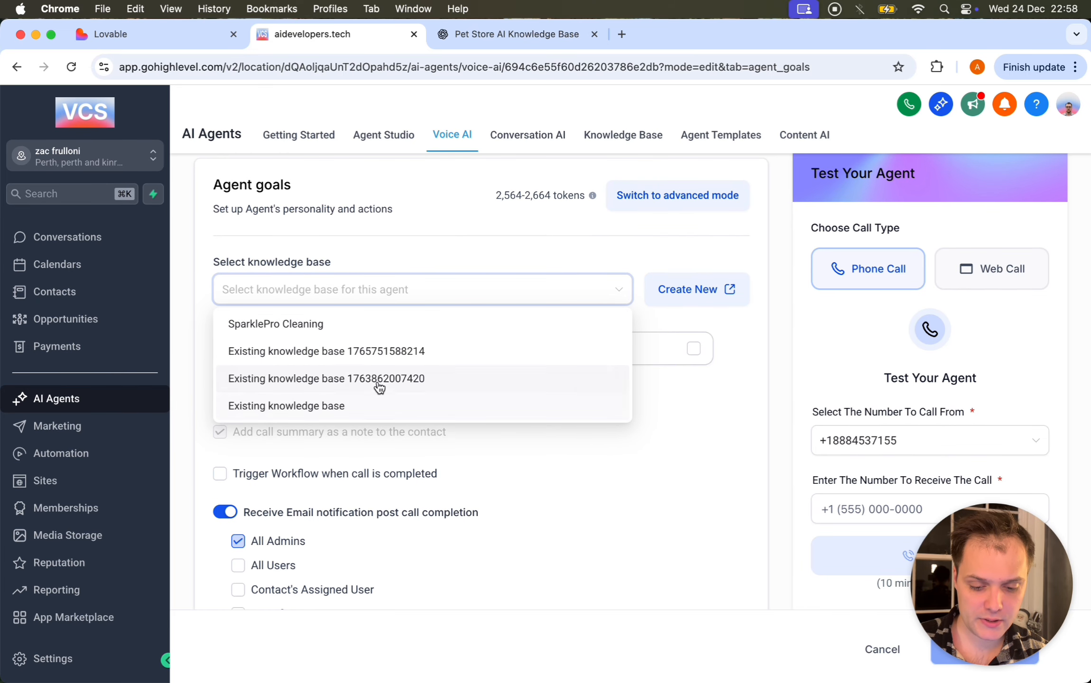
pyautogui.click(72, 67)
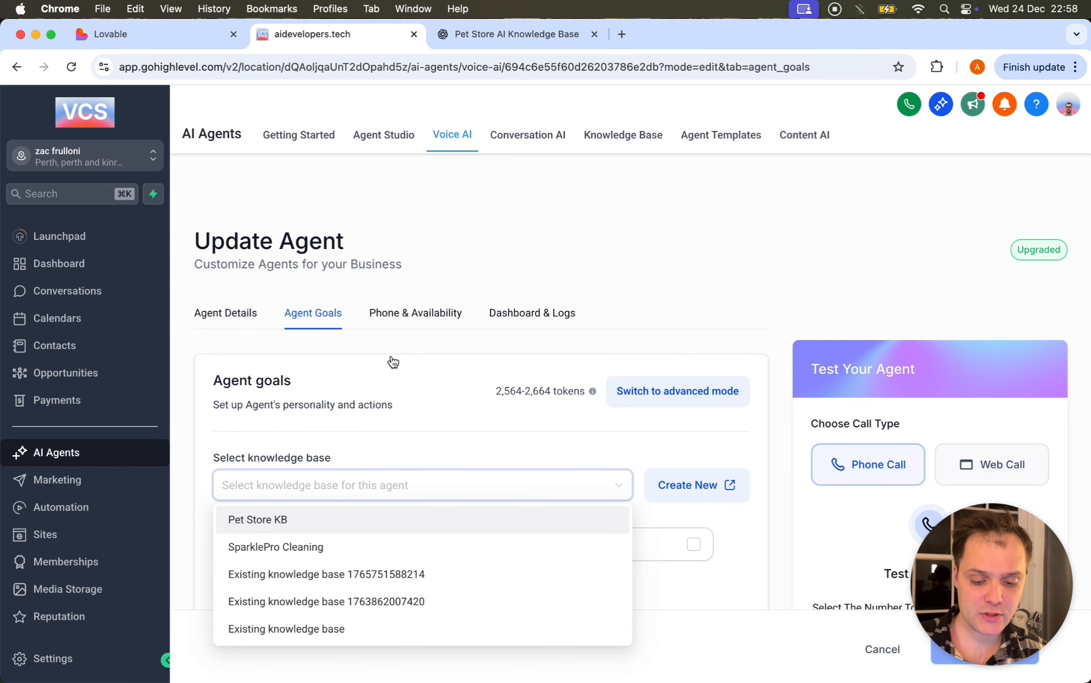
pyautogui.click(334, 519)
# Step: Set the agent to collect the contact's Name and Email during calls
pyautogui.scroll(-5, 425, 421)
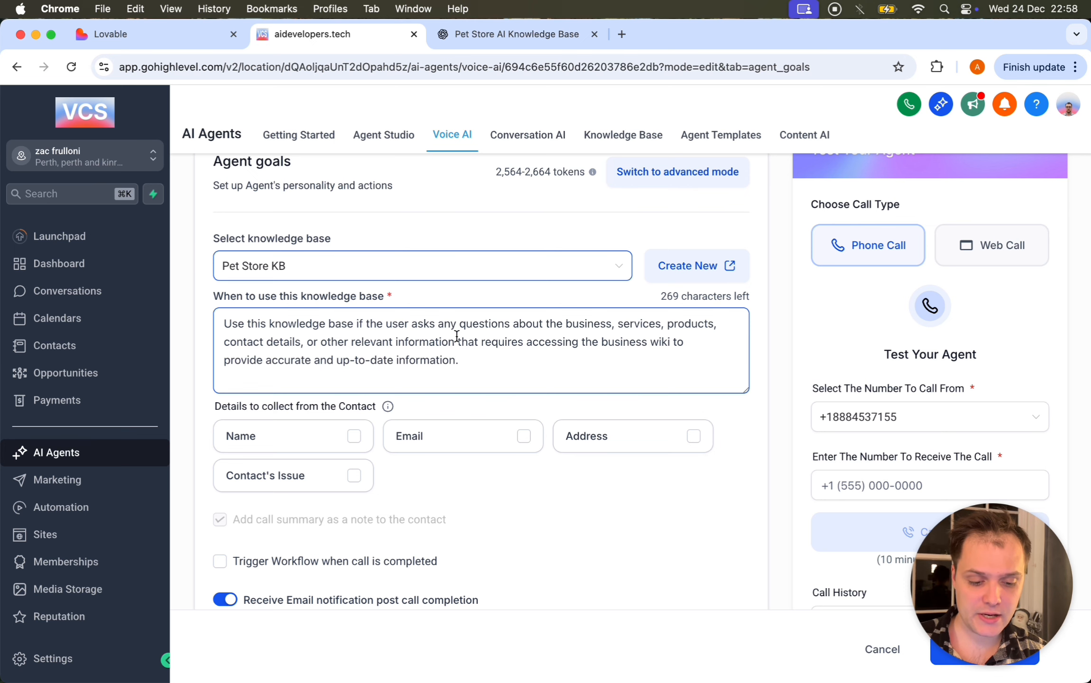
pyautogui.scroll(-3, 456, 336)
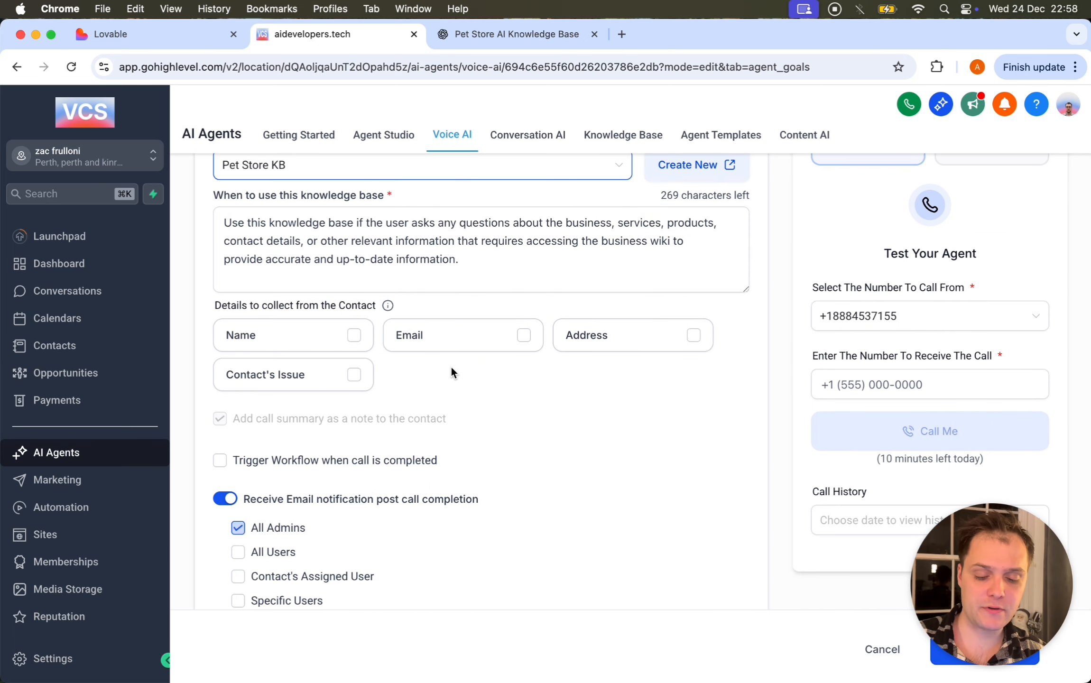
pyautogui.click(354, 335)
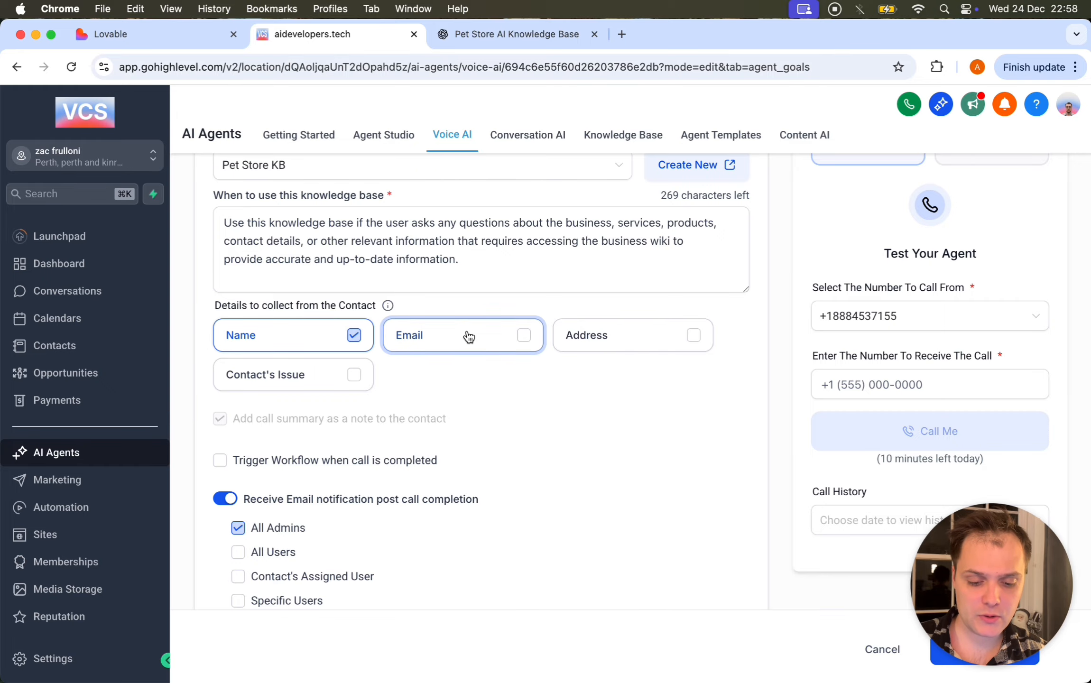
pyautogui.click(524, 335)
pyautogui.scroll(-3, 494, 340)
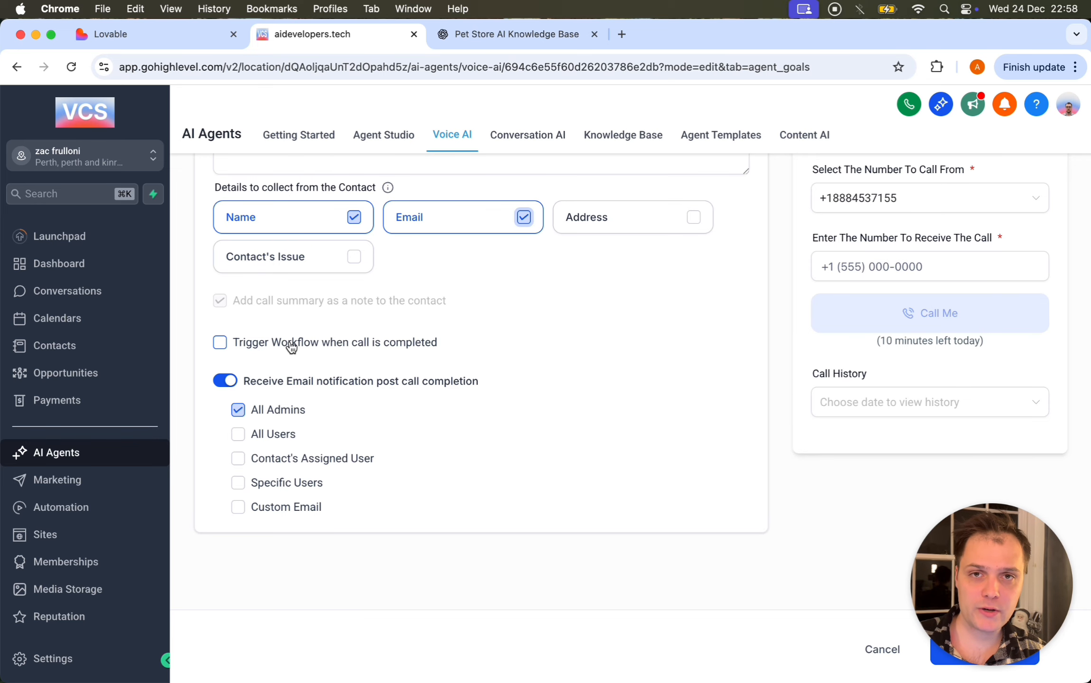
pyautogui.scroll(1, 514, 409)
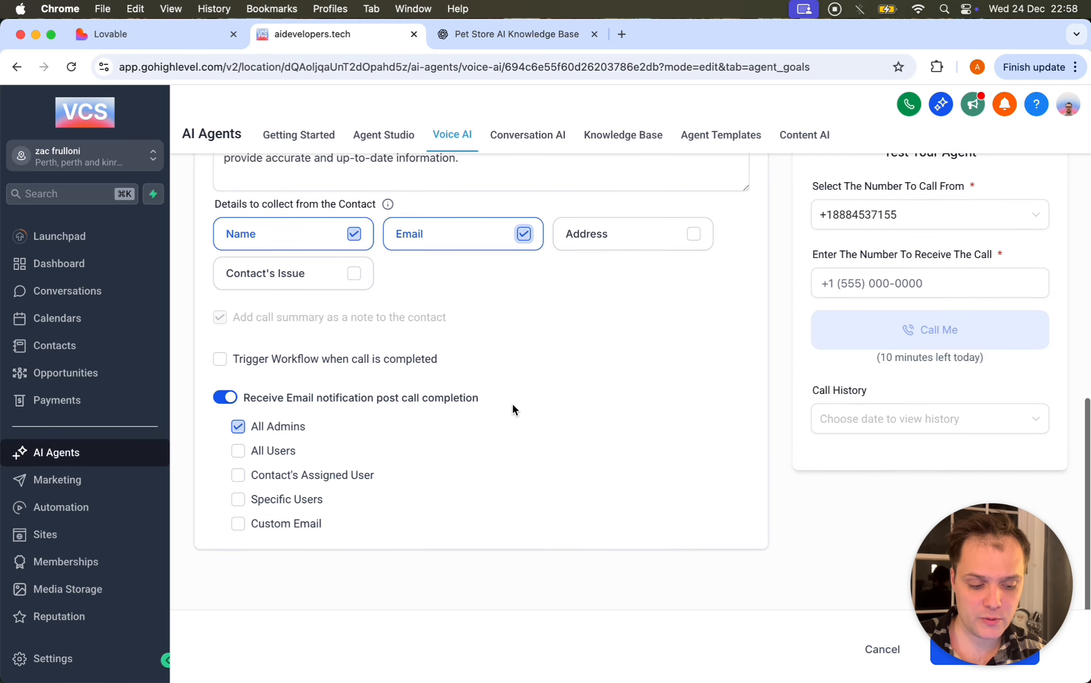
# Step: Switch the agent's test call type to Web Call
pyautogui.scroll(10, 511, 403)
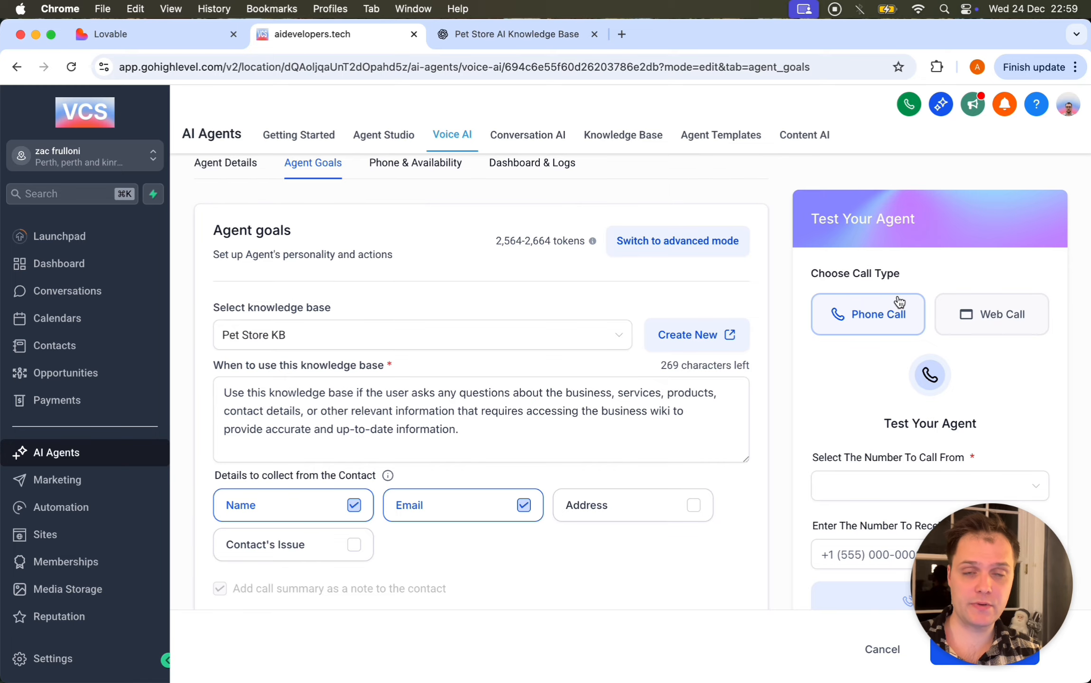
pyautogui.click(944, 313)
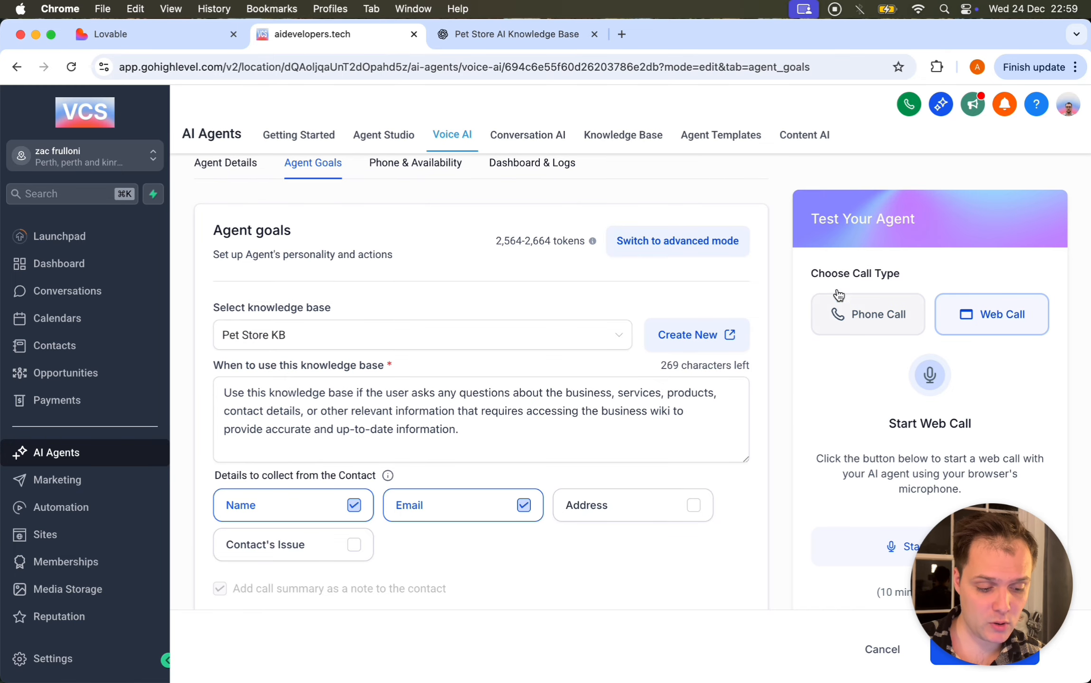
pyautogui.scroll(-4, 839, 294)
pyautogui.scroll(6, 839, 294)
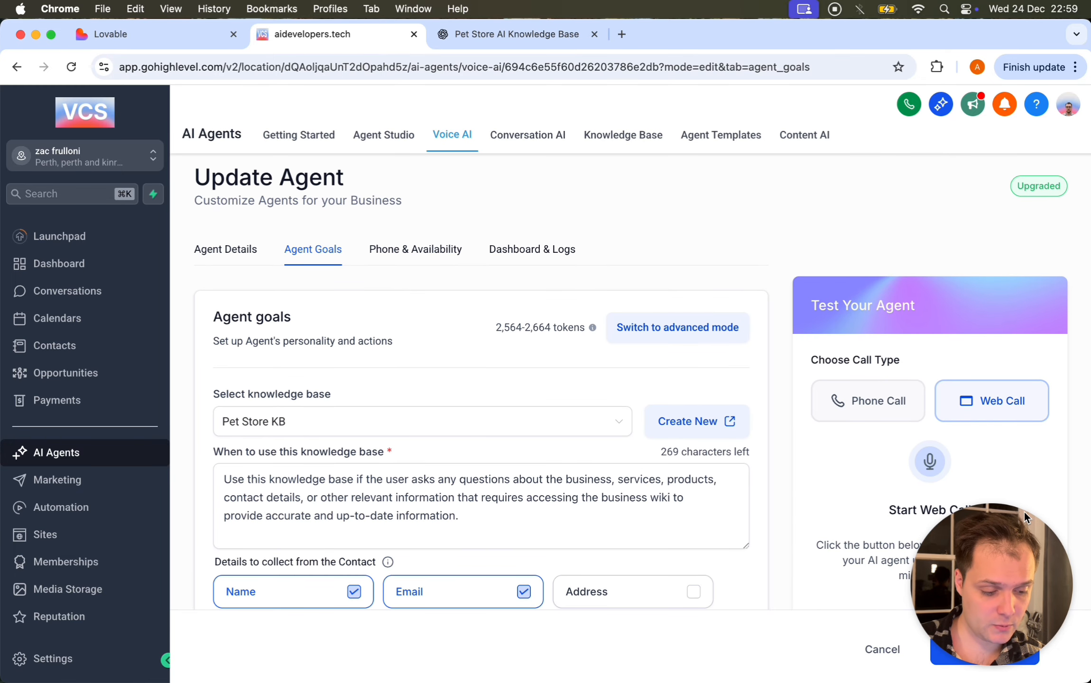
pyautogui.moveTo(1025, 511); pyautogui.dragTo(634, 504)
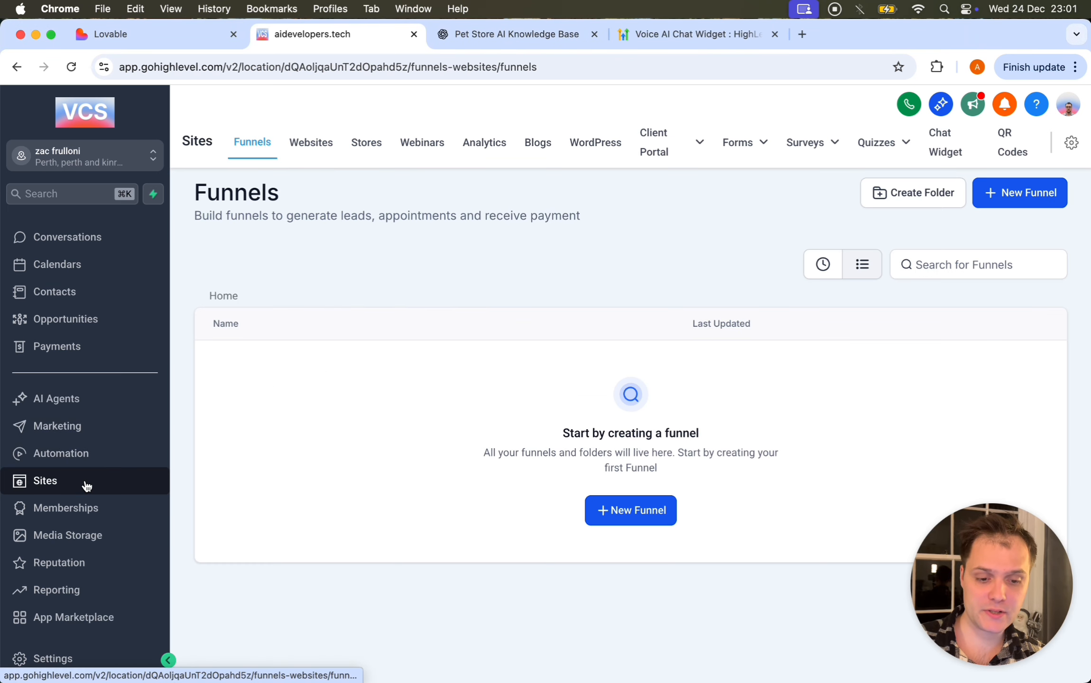
# Step: Create a new website chat widget of the Voice AI type
pyautogui.moveTo(666, 164)
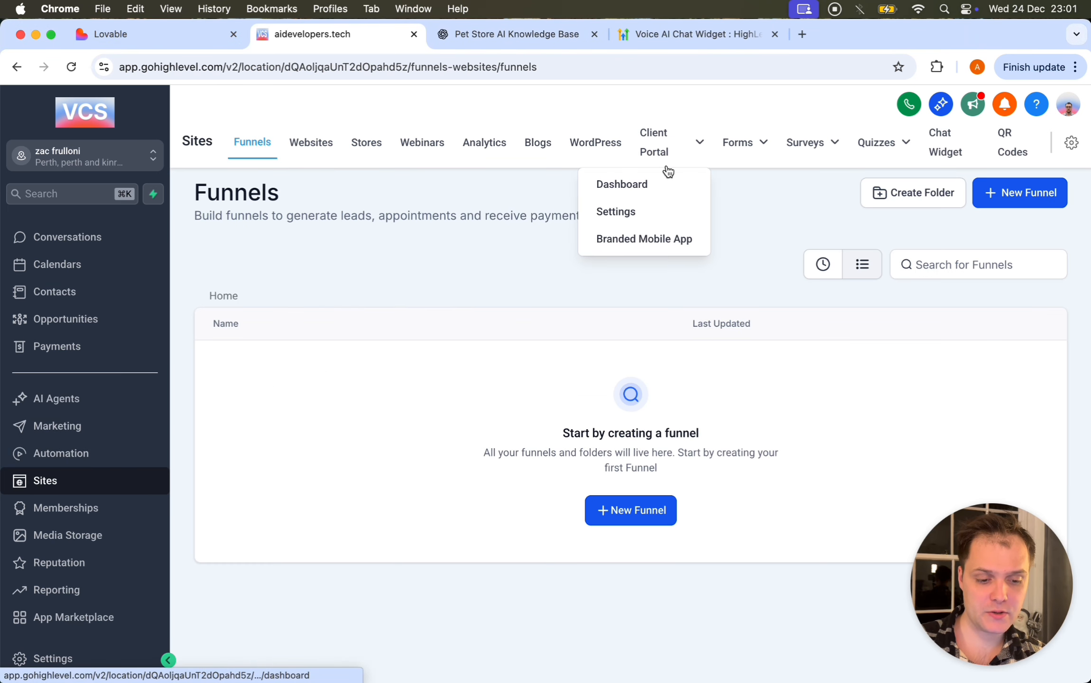
pyautogui.click(947, 151)
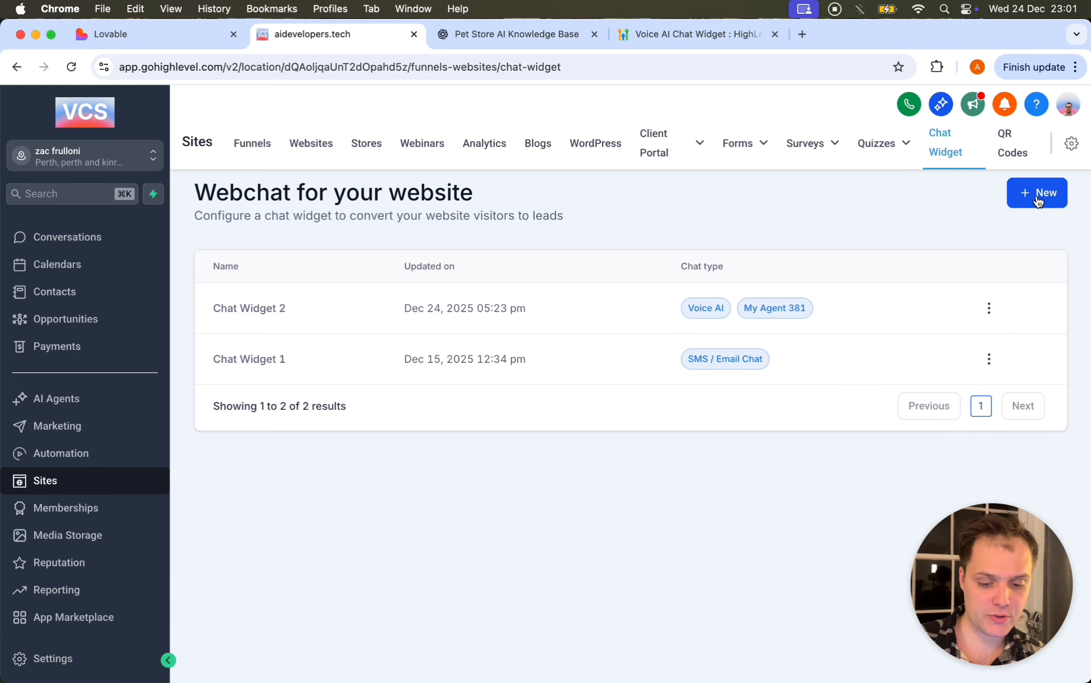
pyautogui.click(1038, 201)
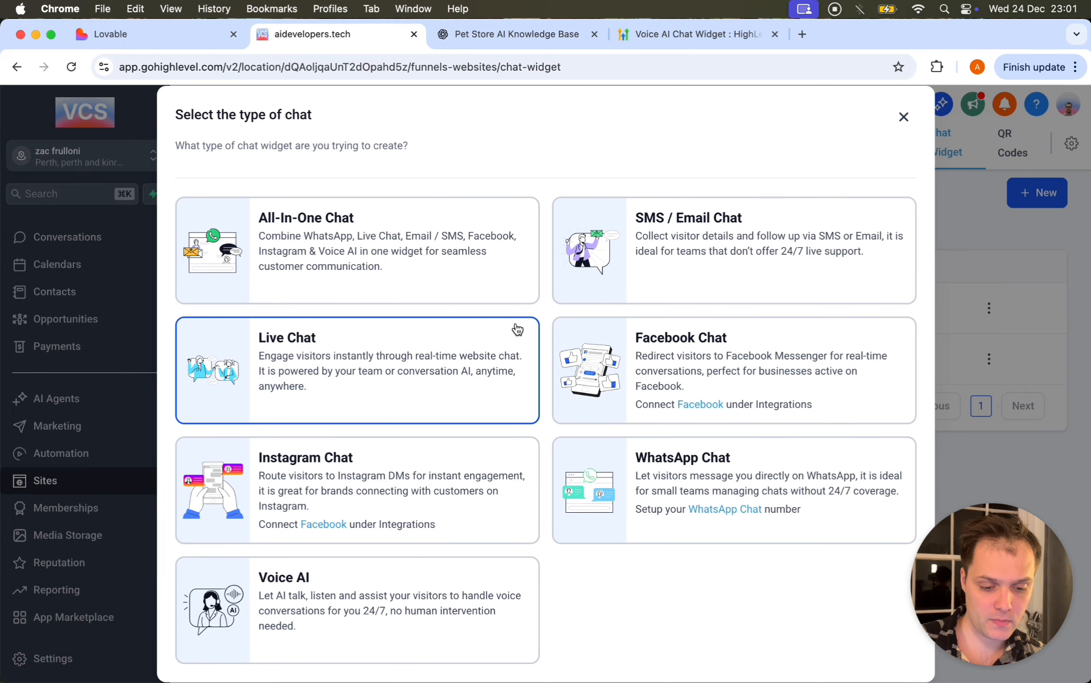
pyautogui.click(252, 609)
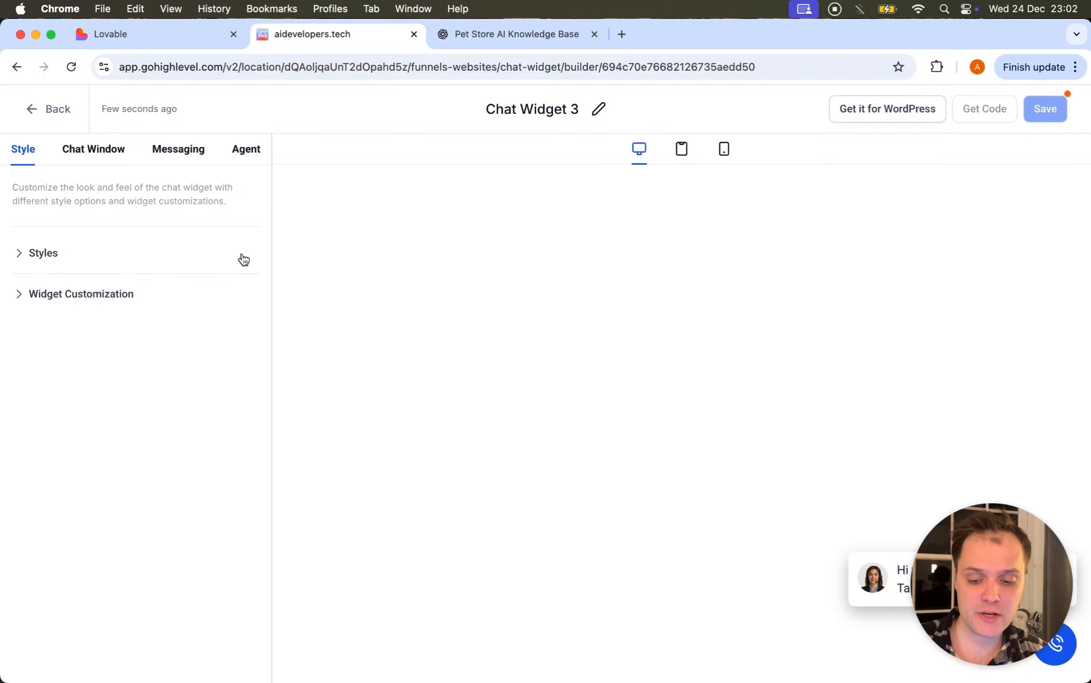
# Step: Review the new widget's styles, avatar and position customization, chat window title and intro, and additional branding and consent options
pyautogui.click(38, 252)
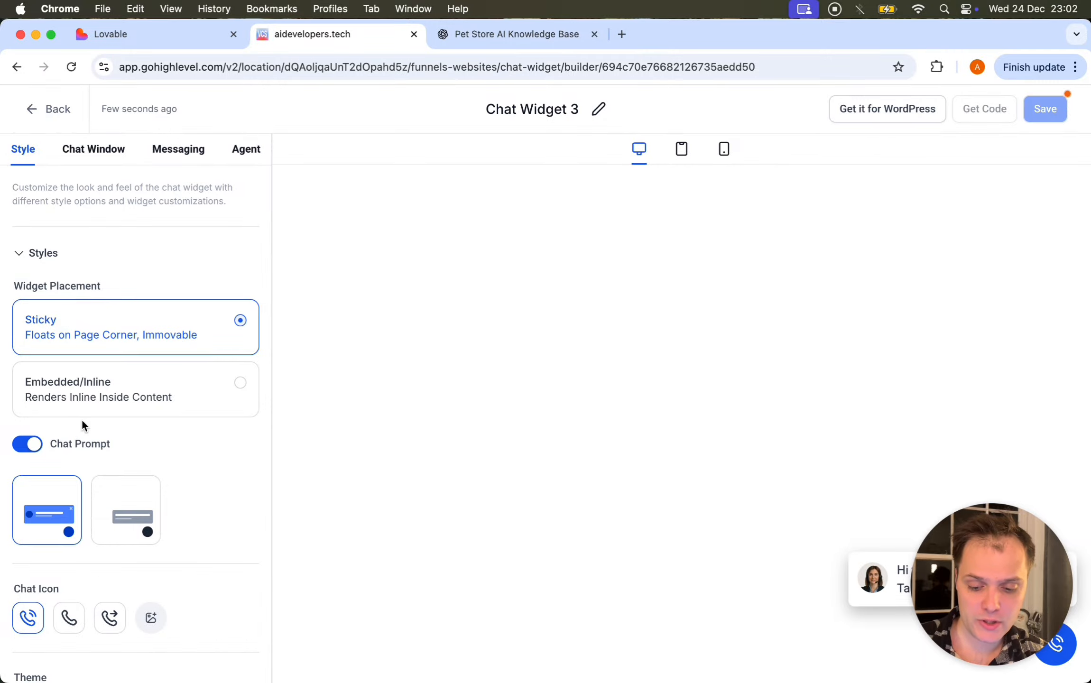
pyautogui.scroll(-10, 81, 418)
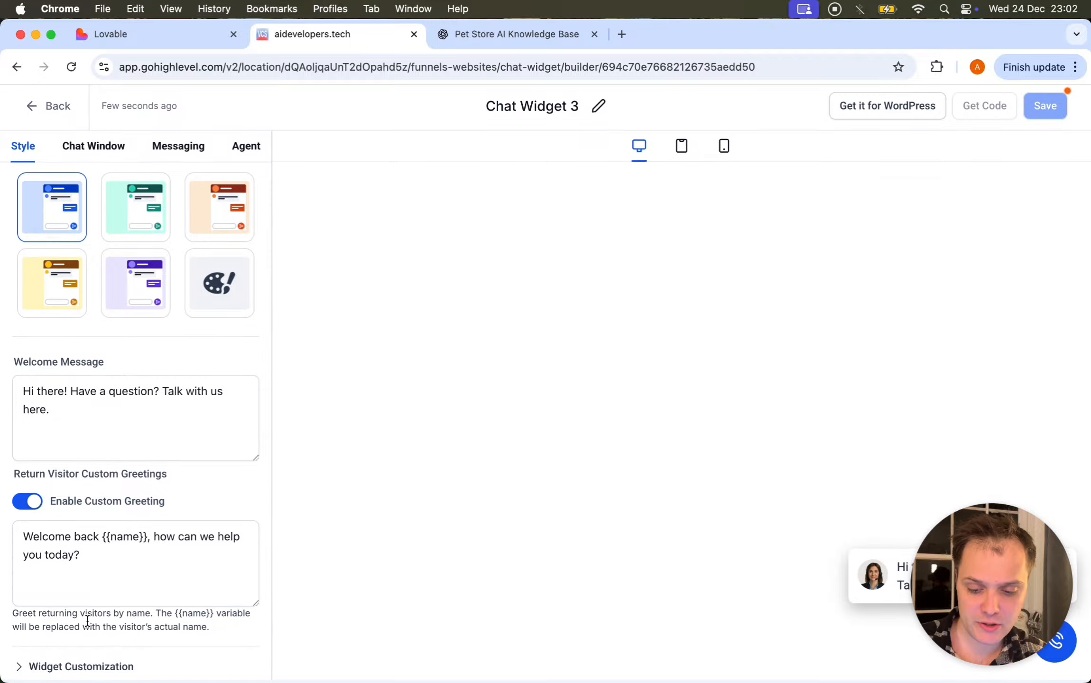
pyautogui.click(83, 669)
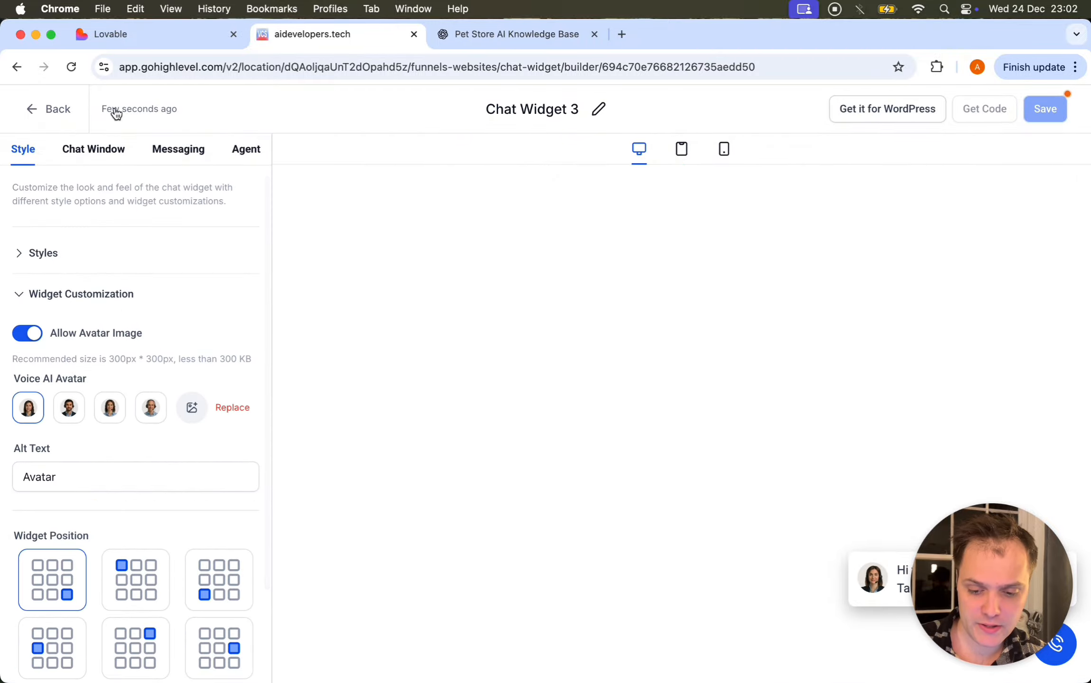
pyautogui.click(98, 152)
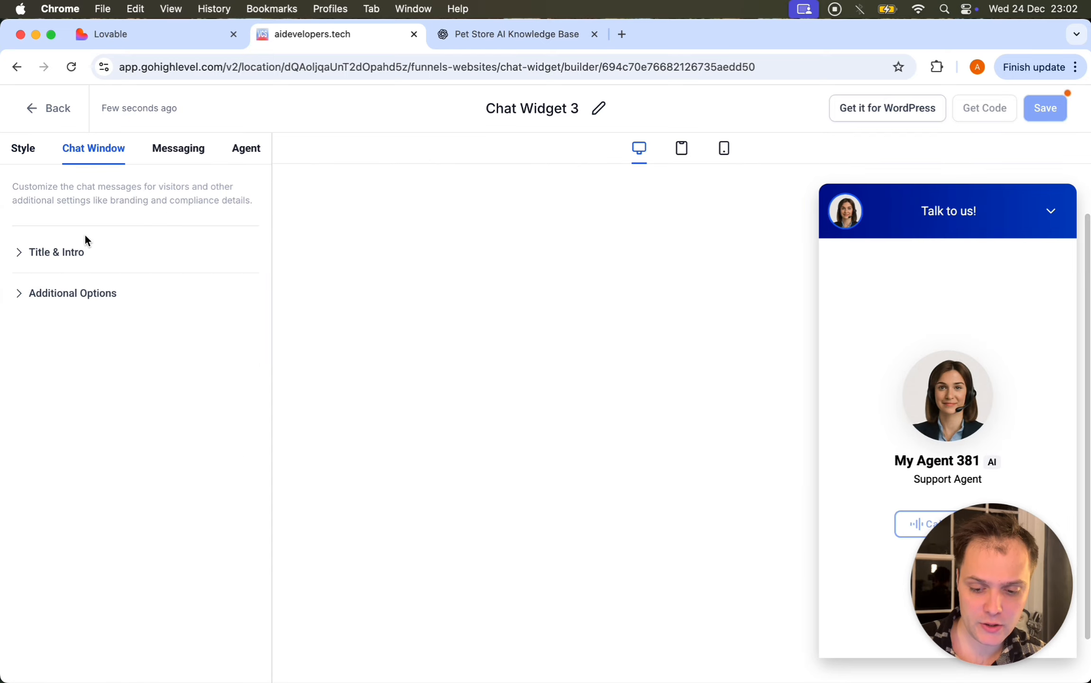
pyautogui.click(69, 255)
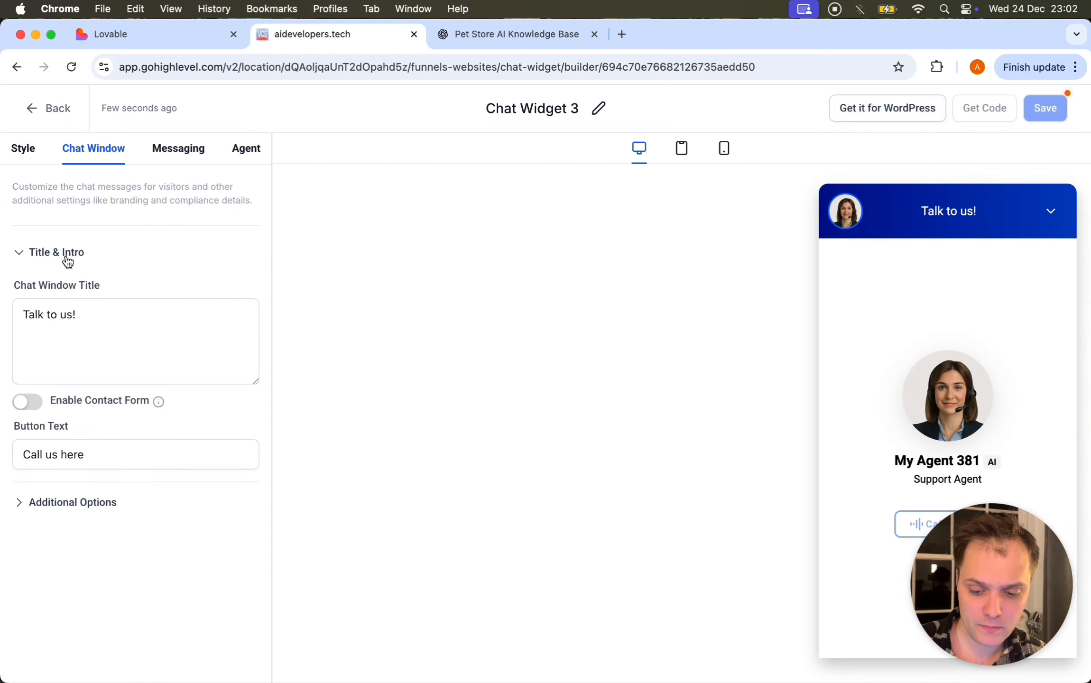
pyautogui.click(69, 501)
pyautogui.scroll(-3, 89, 471)
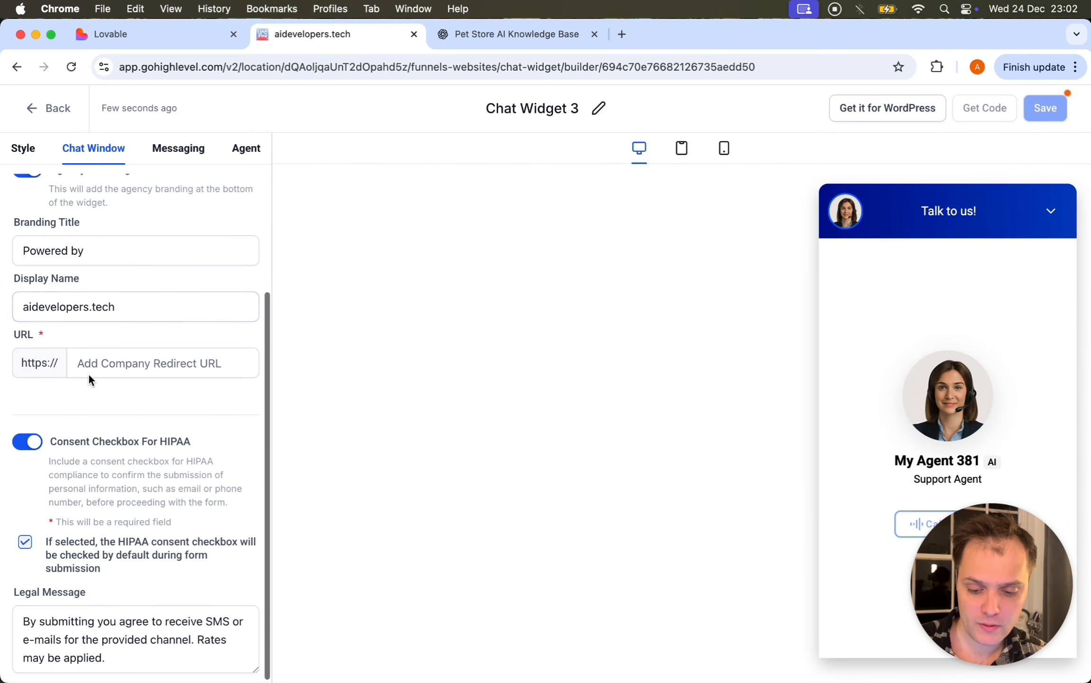
# Step: Select My Agent 540 as the widget's Voice AI agent and set its displayed agent name to petstore
pyautogui.click(71, 361)
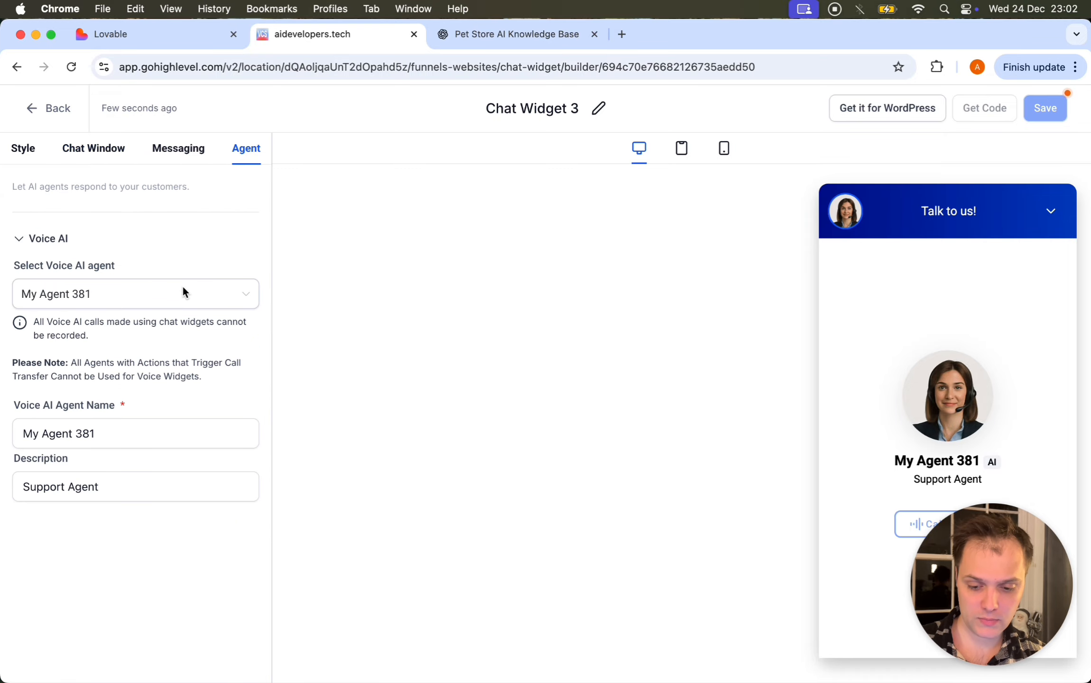
pyautogui.click(177, 296)
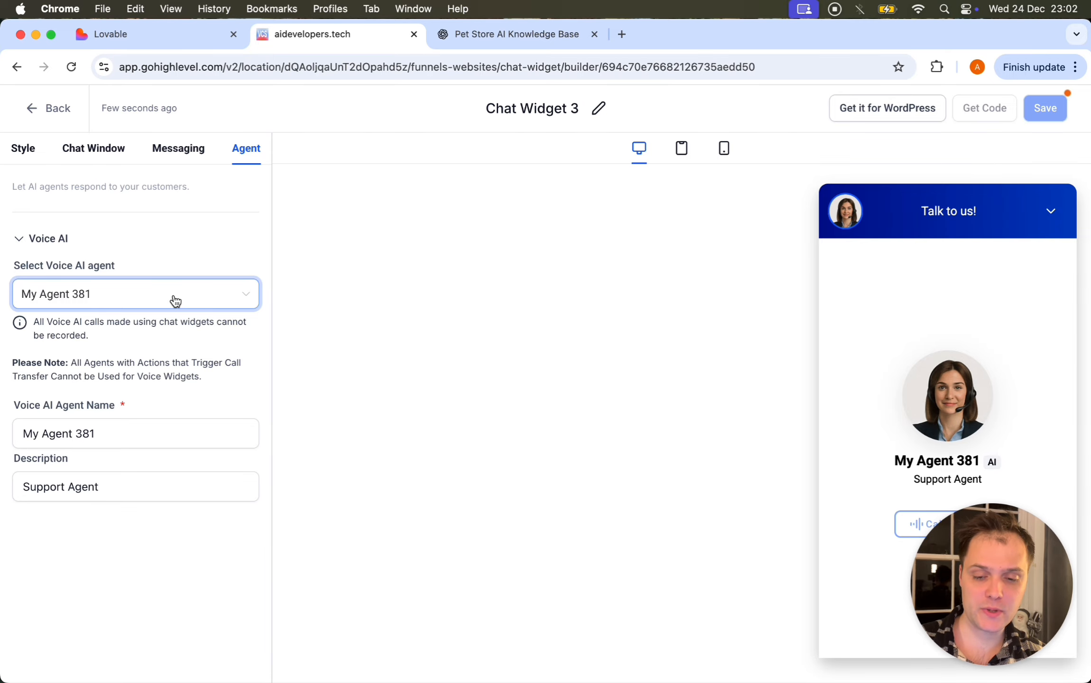
pyautogui.click(176, 301)
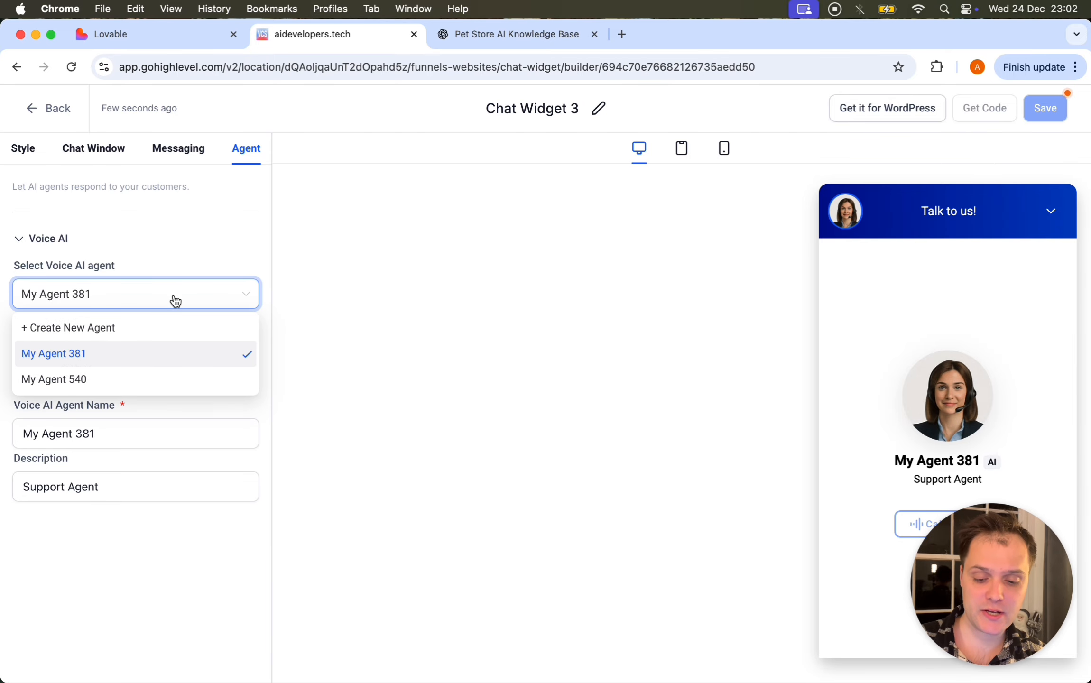
pyautogui.click(143, 384)
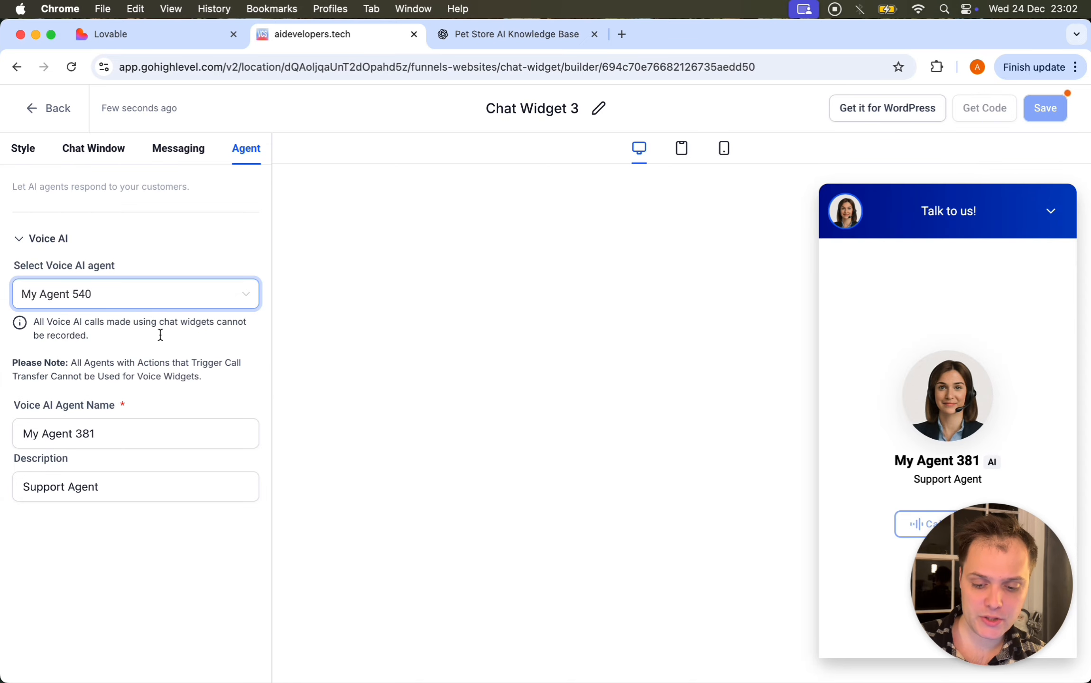
pyautogui.tripleClick(140, 431)
pyautogui.write('petstore')
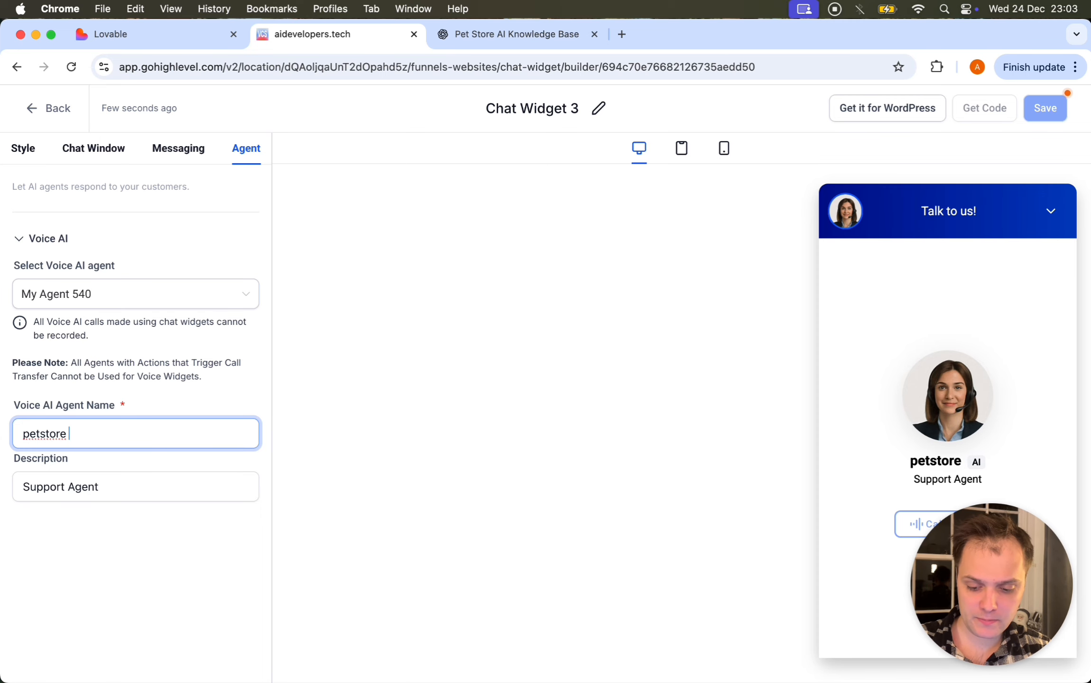
pyautogui.click(103, 149)
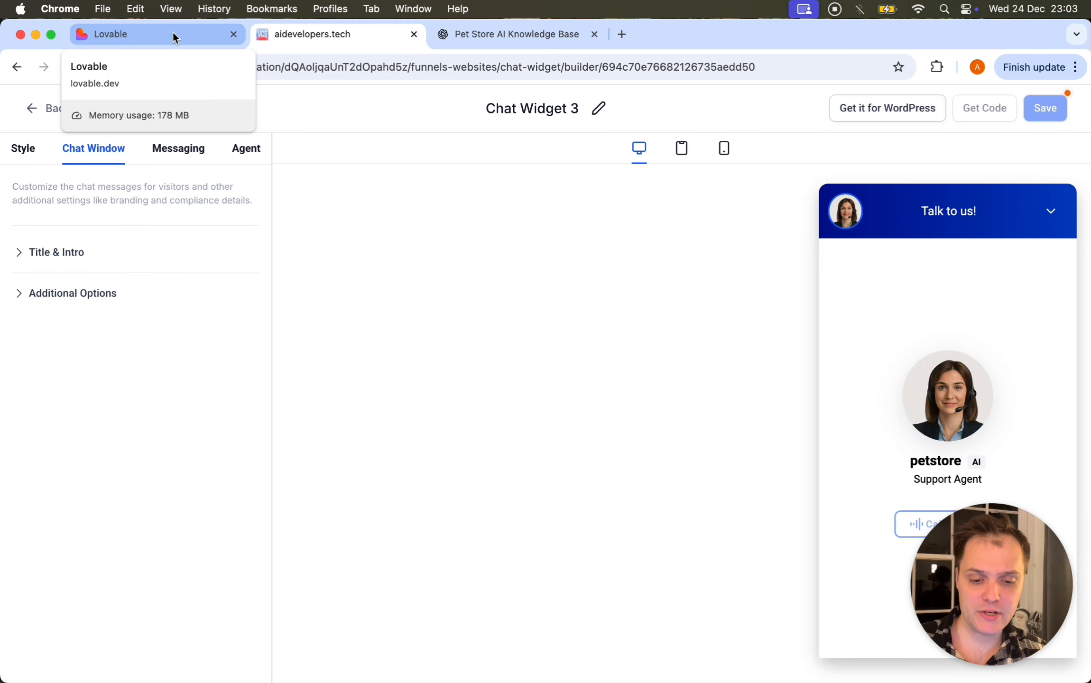
# Step: Switch to ChatGPT's pet store chat and ask it to "create a lovable.dev prompt to generate a landing page in lovable for this specific company"
pyautogui.click(549, 32)
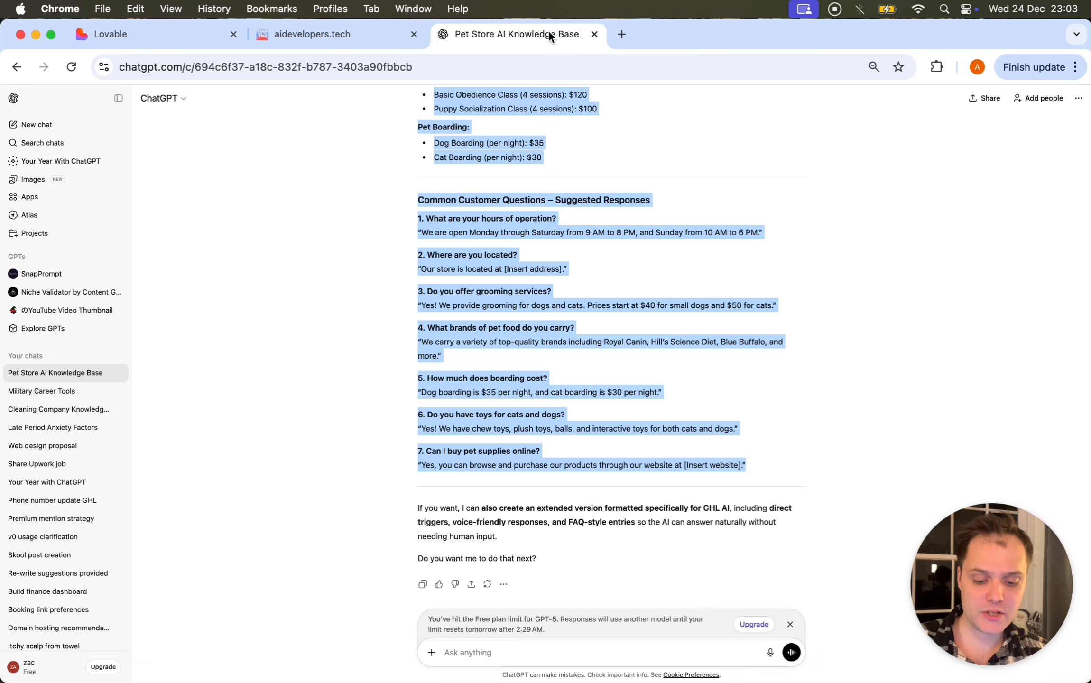
pyautogui.click(673, 651)
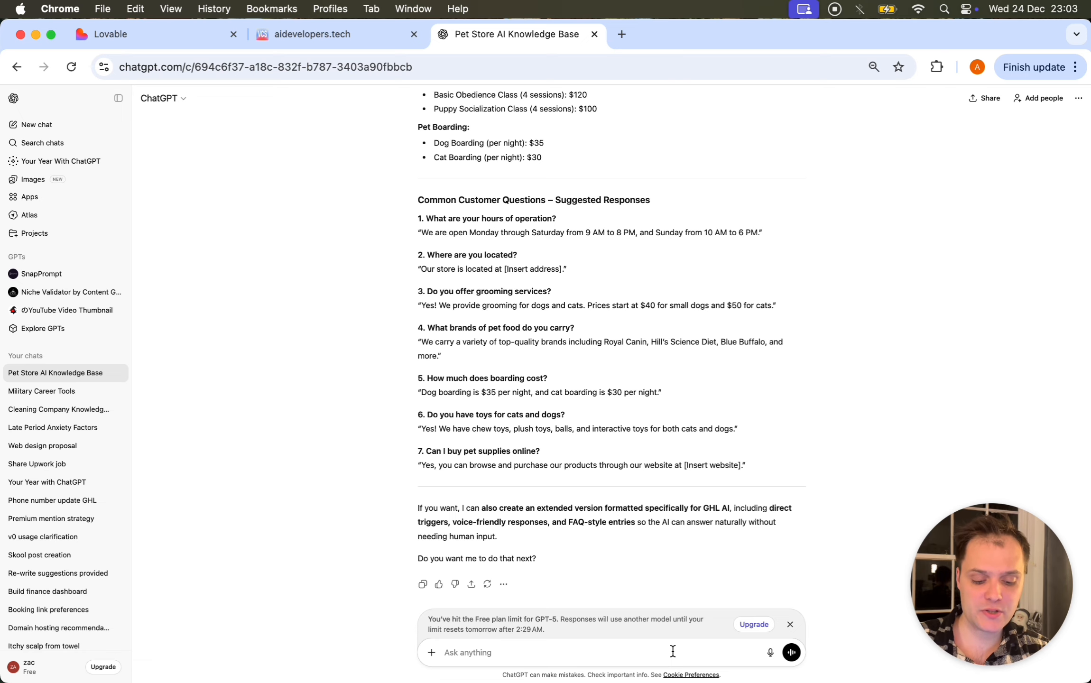
pyautogui.write('create a lovable.dev prompt')
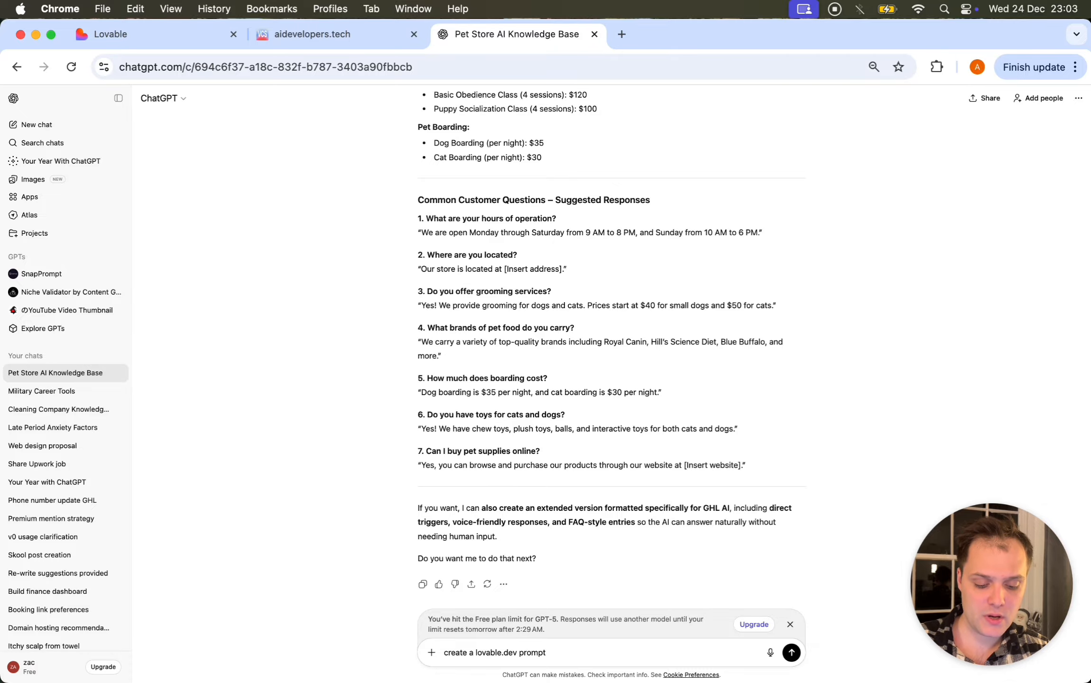
pyautogui.write(' to generate a landi')
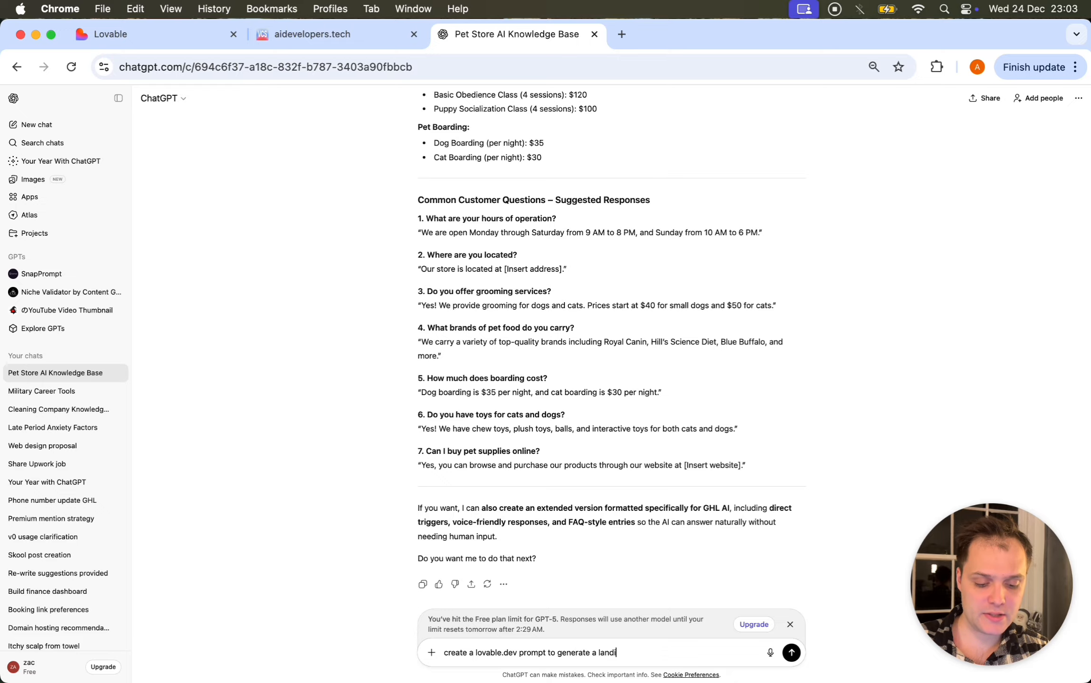
pyautogui.write('ng page in lovable')
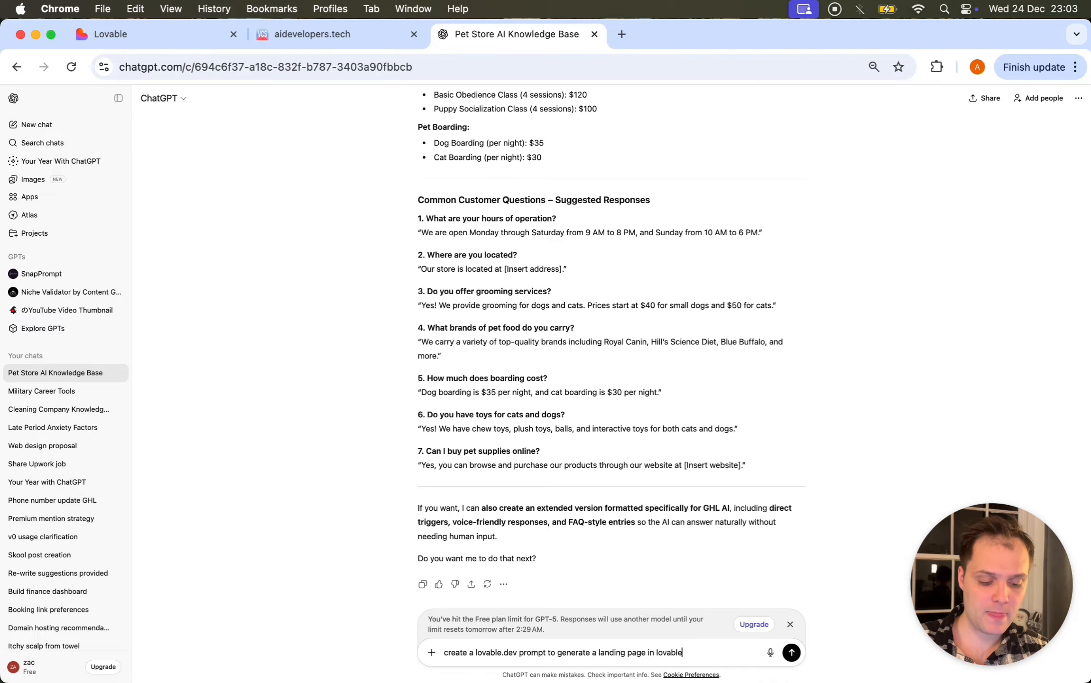
pyautogui.write(' for this specific company')
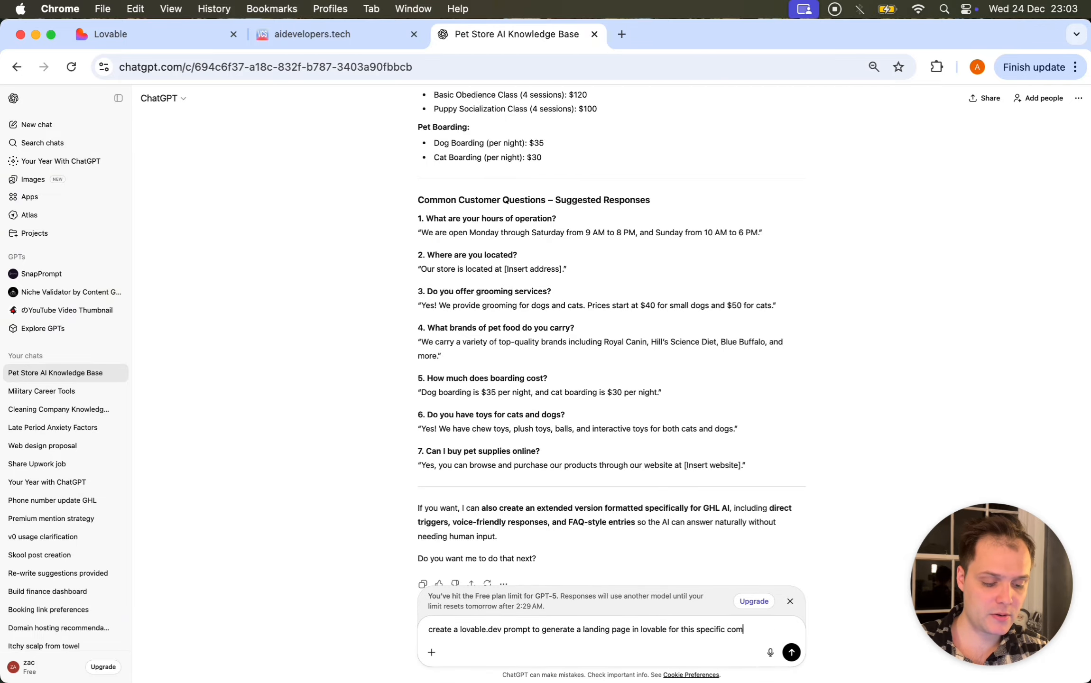
pyautogui.press('Return')
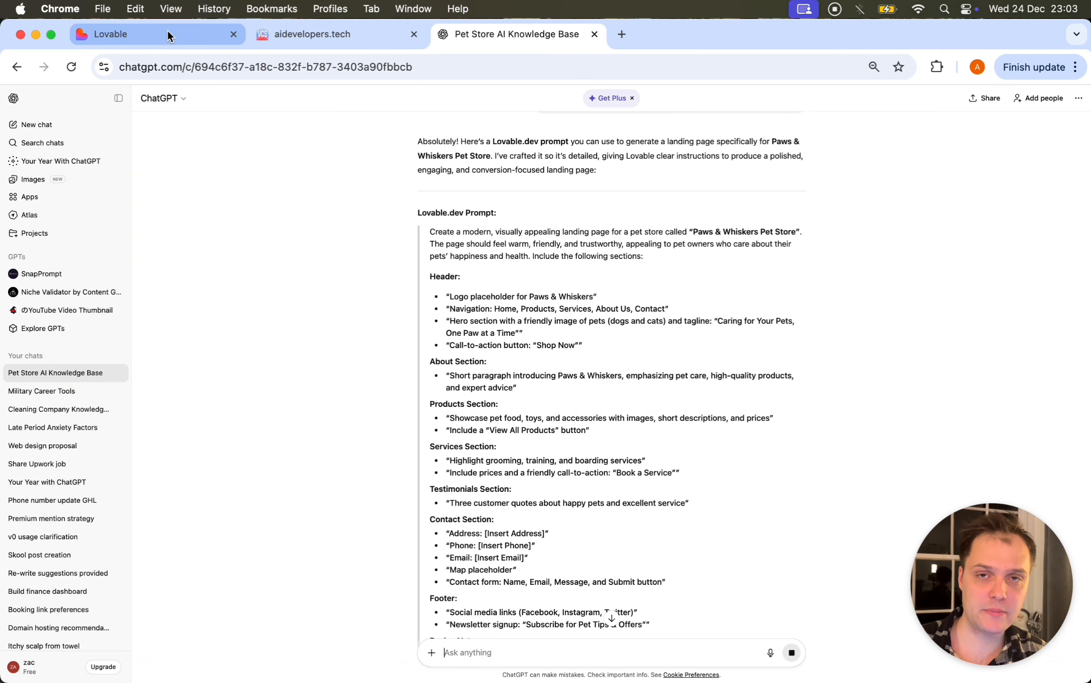
# Step: Copy the full generated Paws & Whiskers landing page prompt from ChatGPT and submit it in Lovable to build the site
pyautogui.moveTo(430, 232); pyautogui.dragTo(557, 426)
pyautogui.scroll(-6, 598, 453)
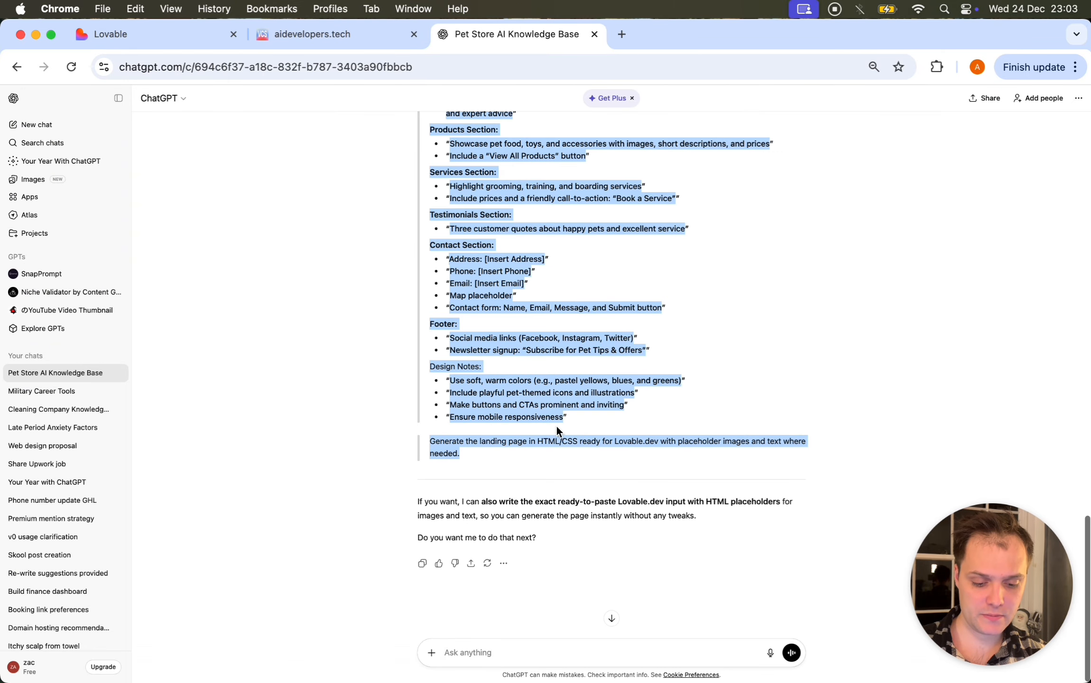
pyautogui.click(175, 34)
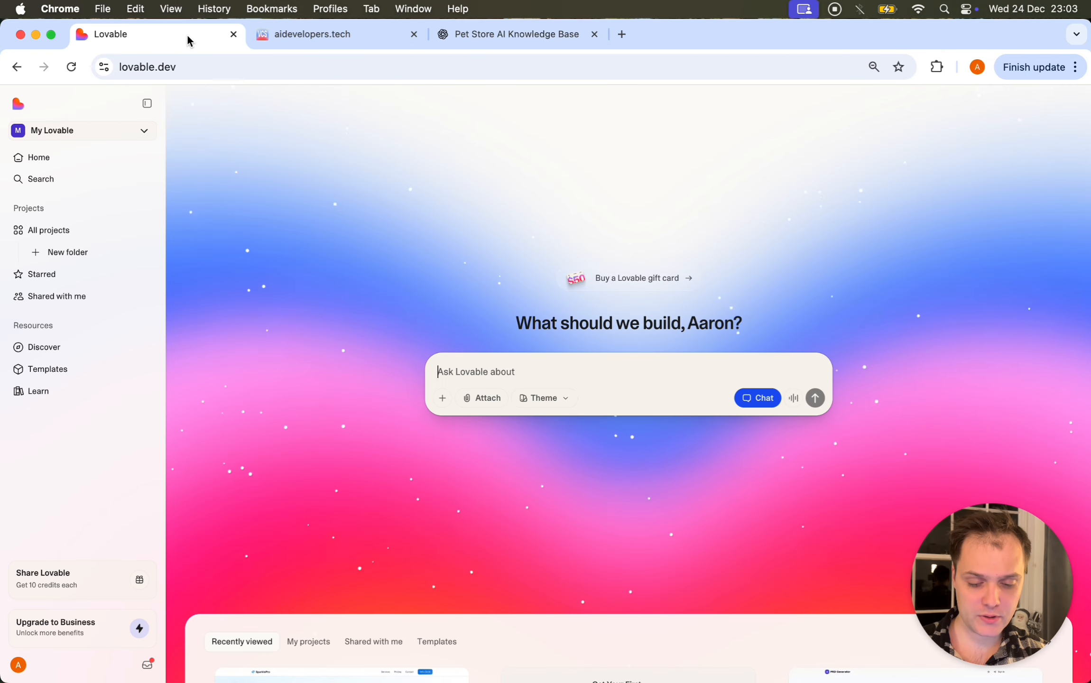
pyautogui.press('super+v')
pyautogui.press('Return')
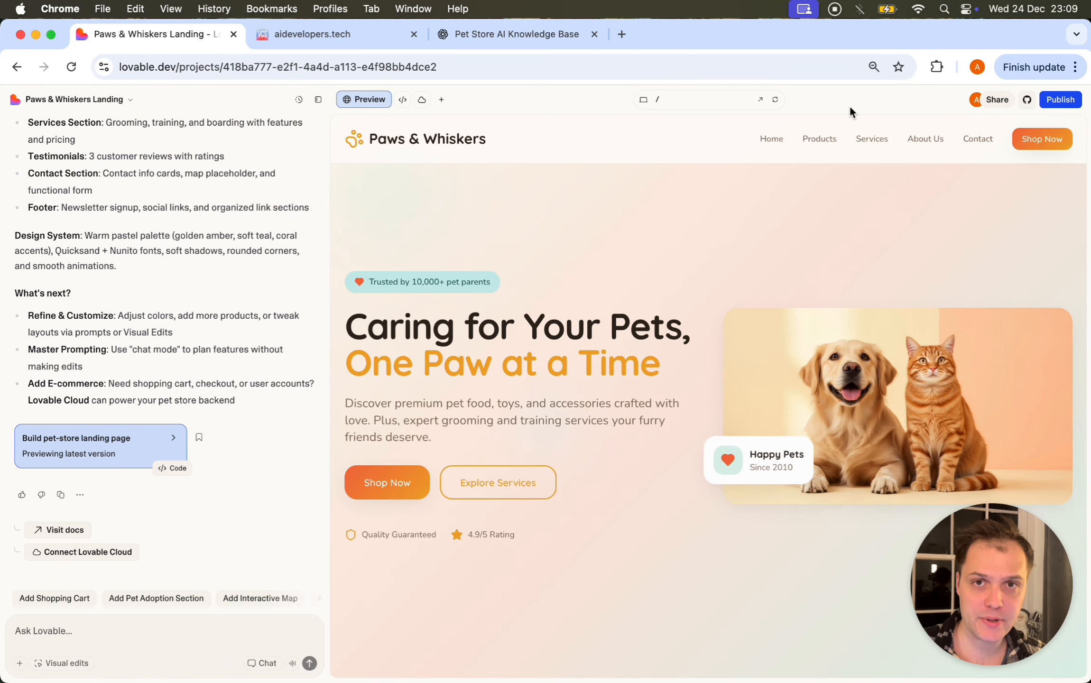
# Step: Publish the Paws & Whiskers landing page with an auto-generated URL and copy the published link
pyautogui.click(1068, 101)
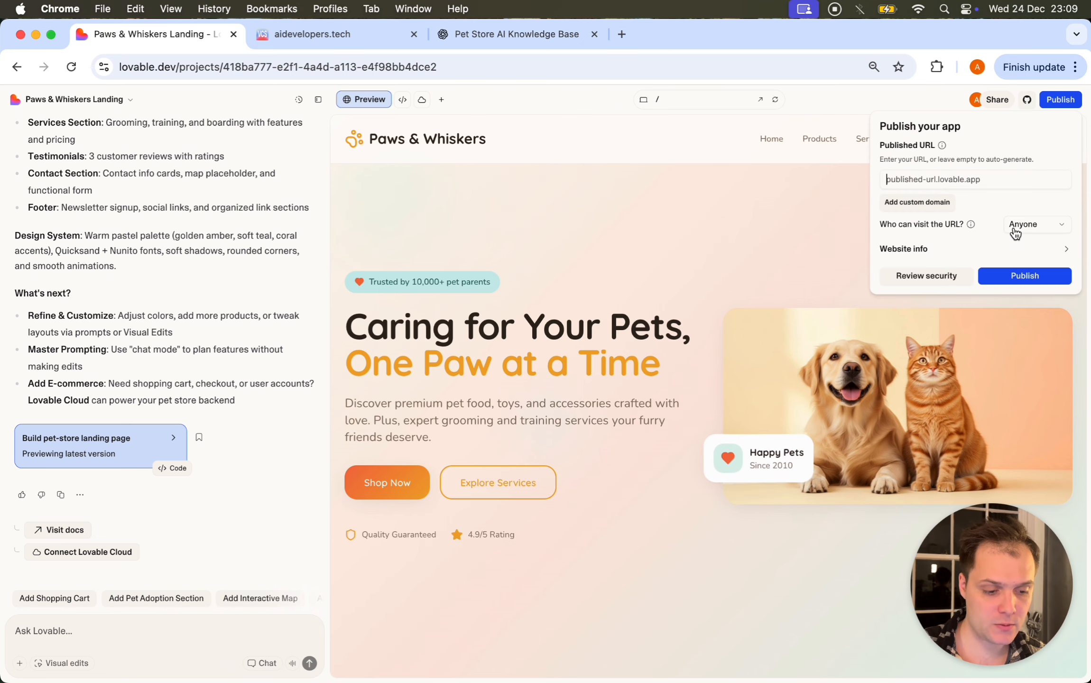
pyautogui.click(1008, 277)
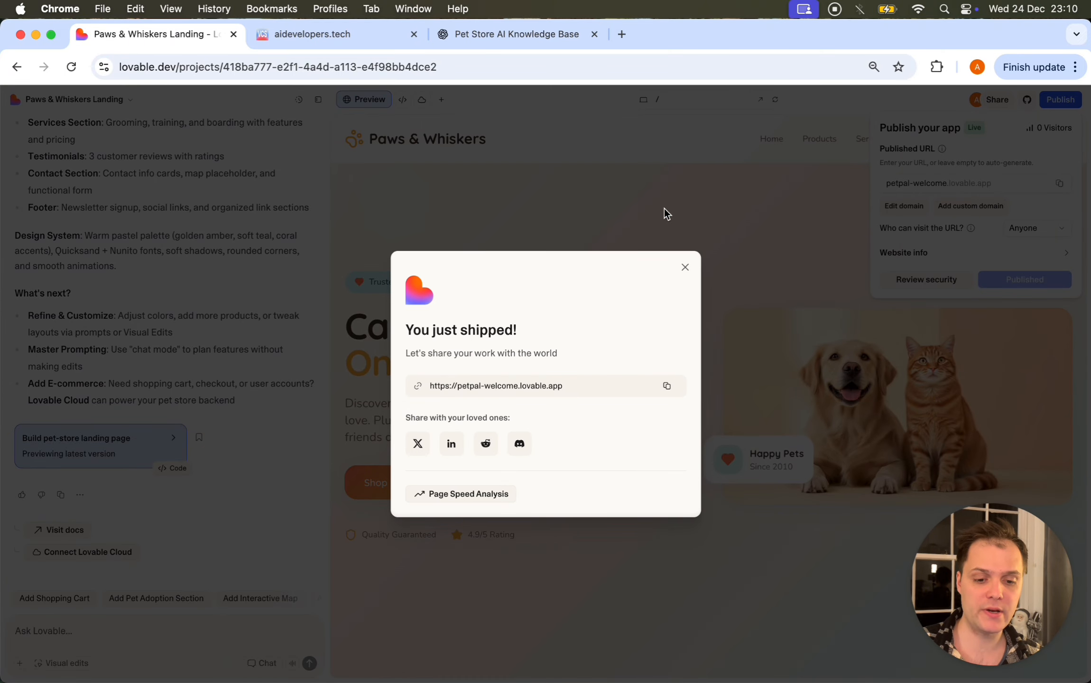
pyautogui.click(667, 387)
# Step: In GoHighLevel, set Chat Widget 3's agency branding URL to petpal-welcome.lovable.app and save the widget
pyautogui.click(332, 34)
pyautogui.click(132, 517)
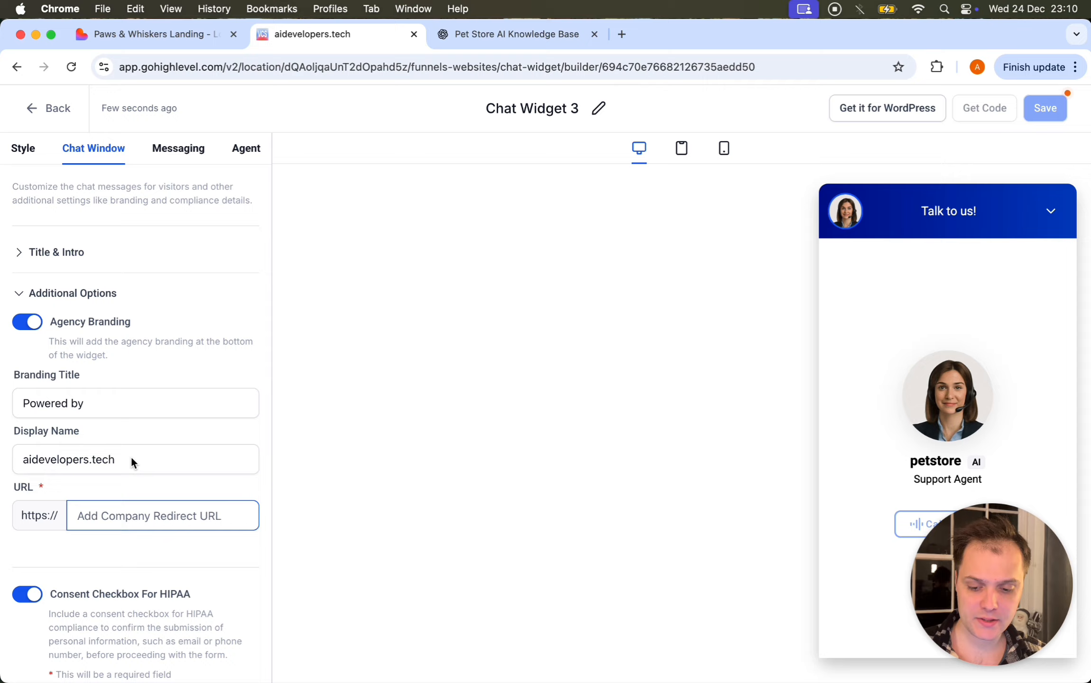
pyautogui.scroll(-3, 125, 392)
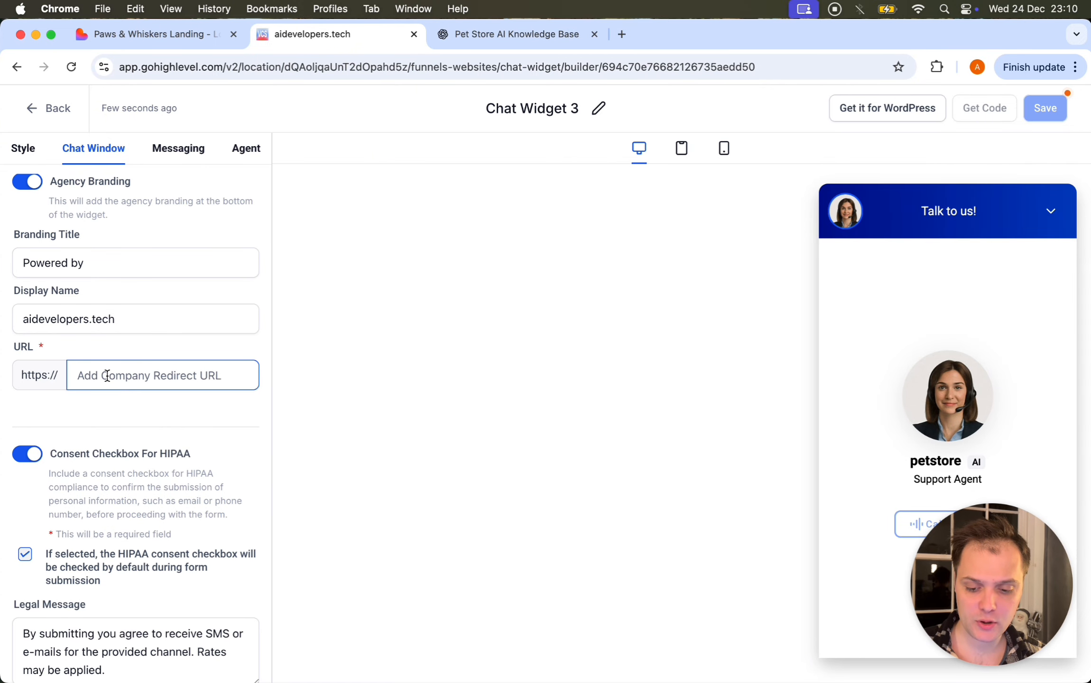
pyautogui.press('super+v')
pyautogui.click(1041, 109)
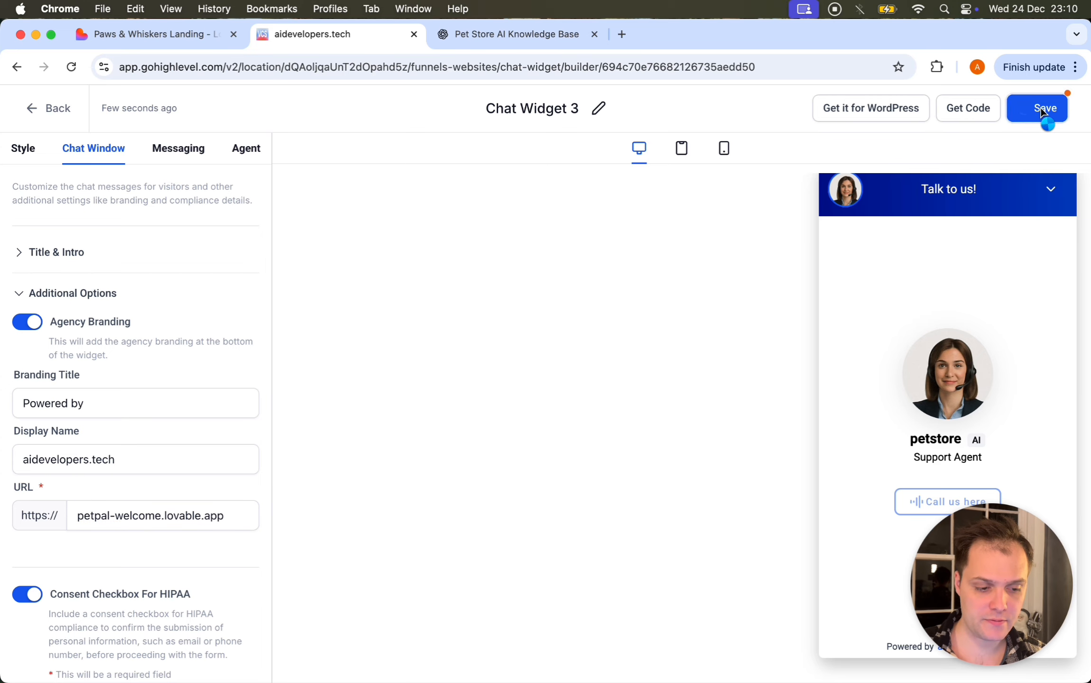
pyautogui.click(1067, 116)
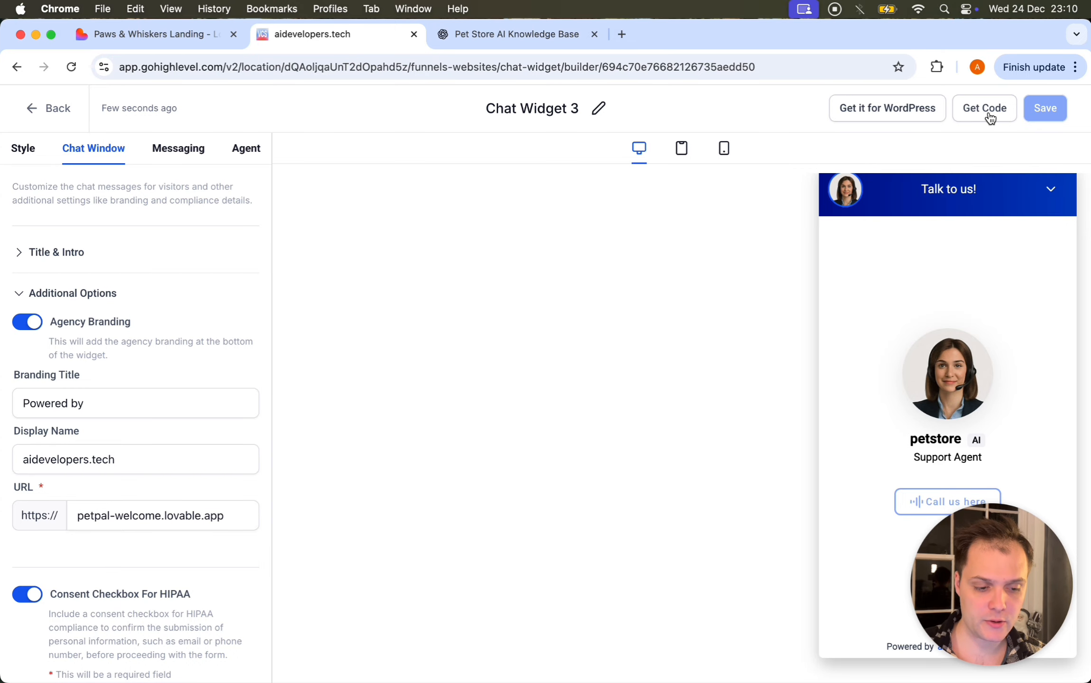
# Step: Get the saved chat widget's embed code and copy the whole script
pyautogui.click(990, 118)
pyautogui.click(488, 389)
pyautogui.press('super+a')
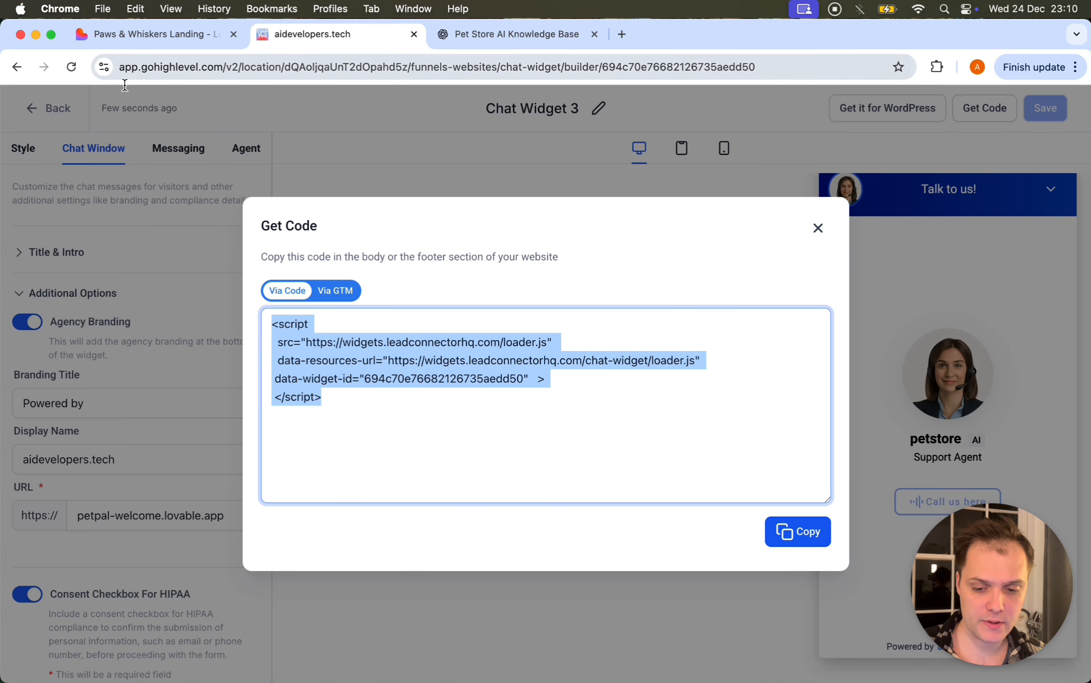
# Step: In Lovable, close the share dialog and submit "add this ghl chat widget to our landing page:" followed by the copied widget script
pyautogui.click(132, 37)
pyautogui.click(310, 508)
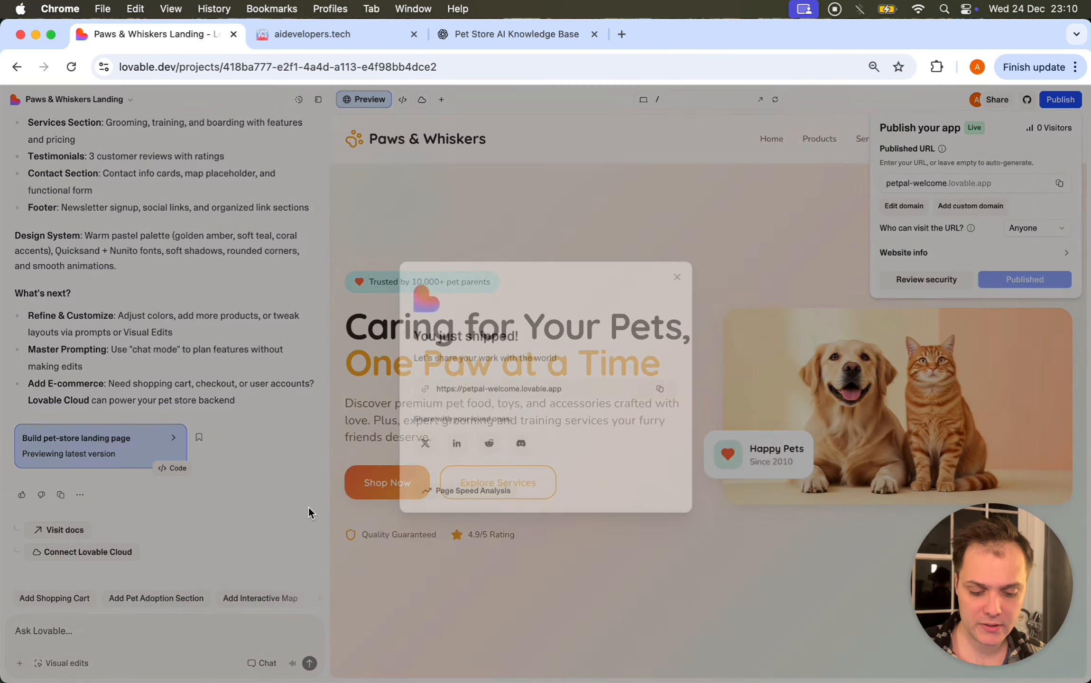
pyautogui.click(107, 632)
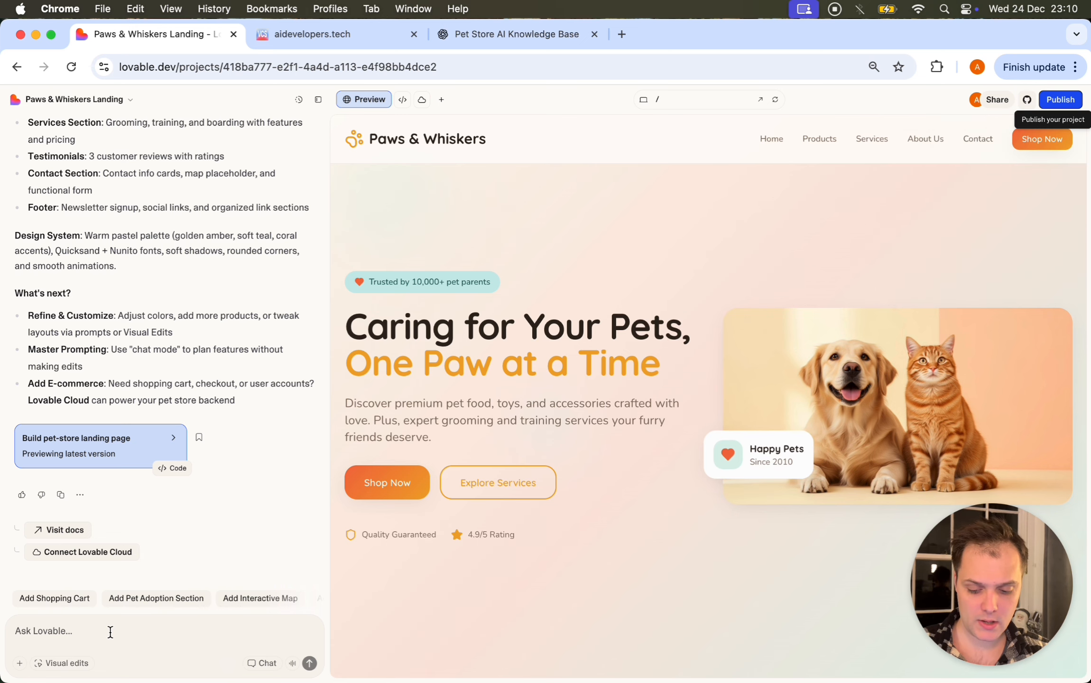
pyautogui.write('add t')
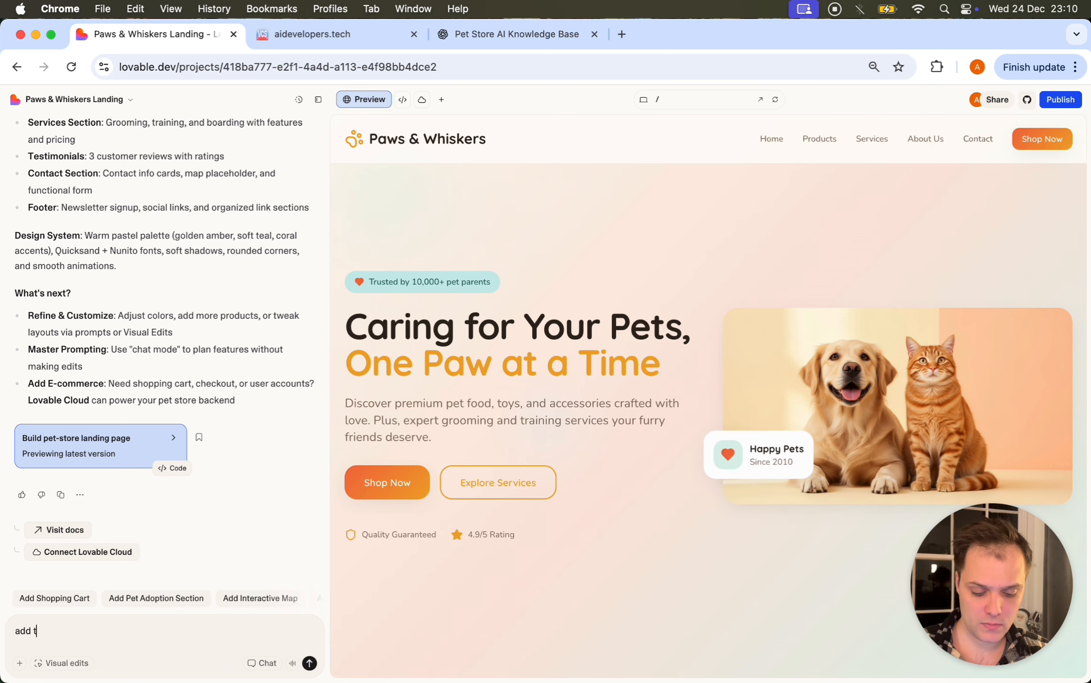
pyautogui.write('his ghl')
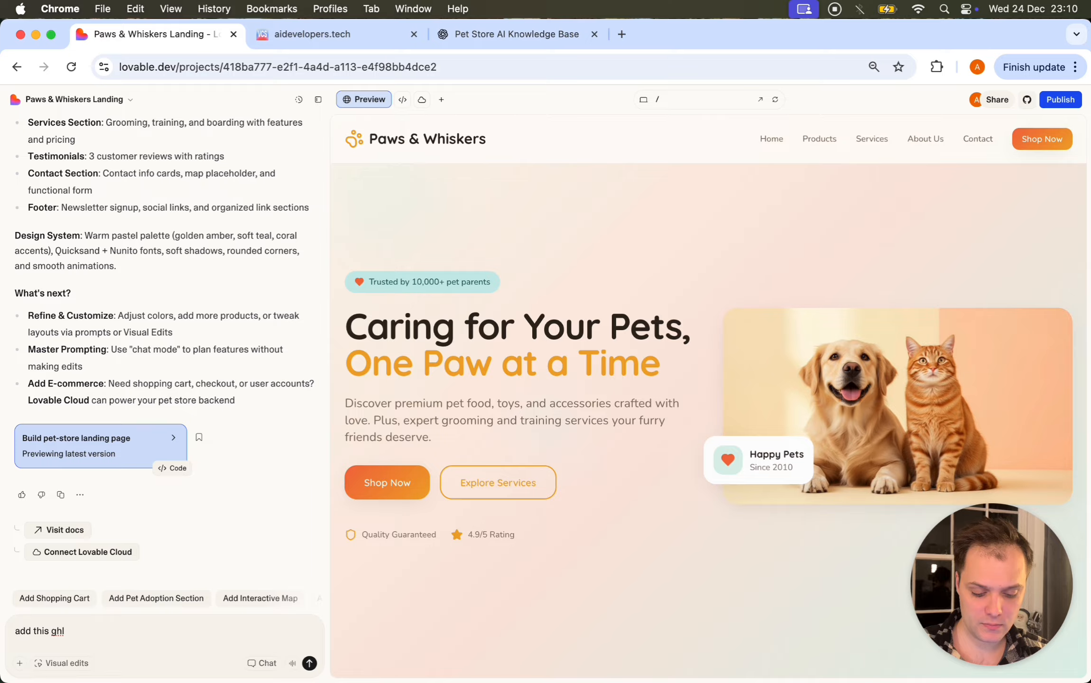
pyautogui.write(' chat widget t')
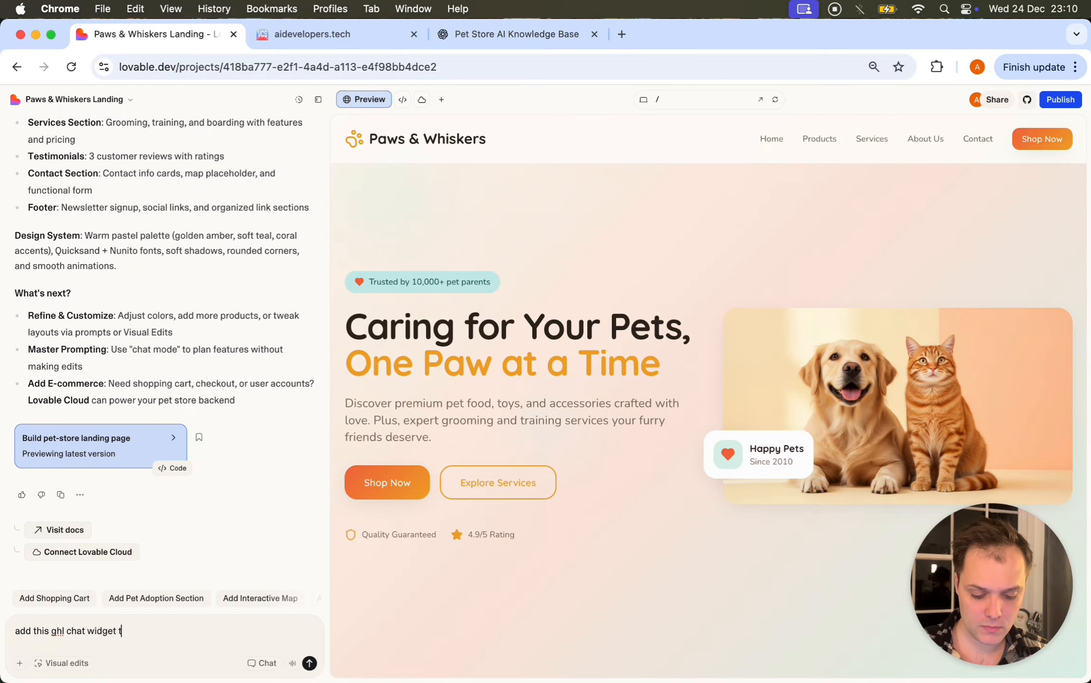
pyautogui.write('o our landing ')
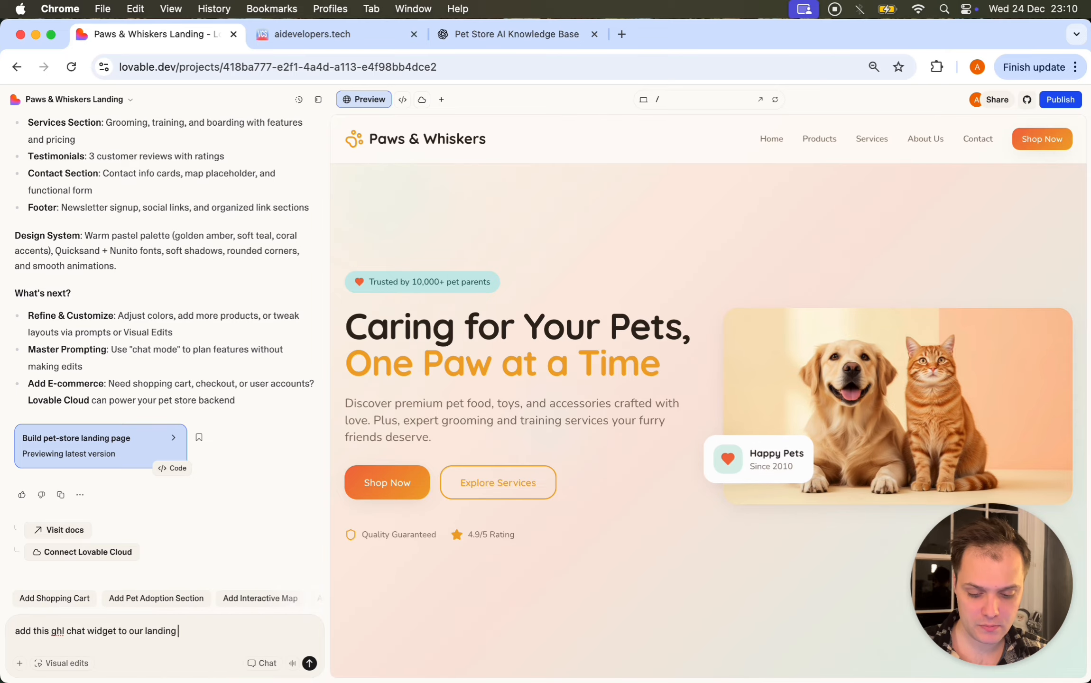
pyautogui.write('page:')
pyautogui.press('super+v')
# Step: Back in GoHighLevel, preview the widget, change its Voice AI avatar to the fourth preset, the bald man with a headset, and save
pyautogui.hotkey('ctrl', 'Tab')
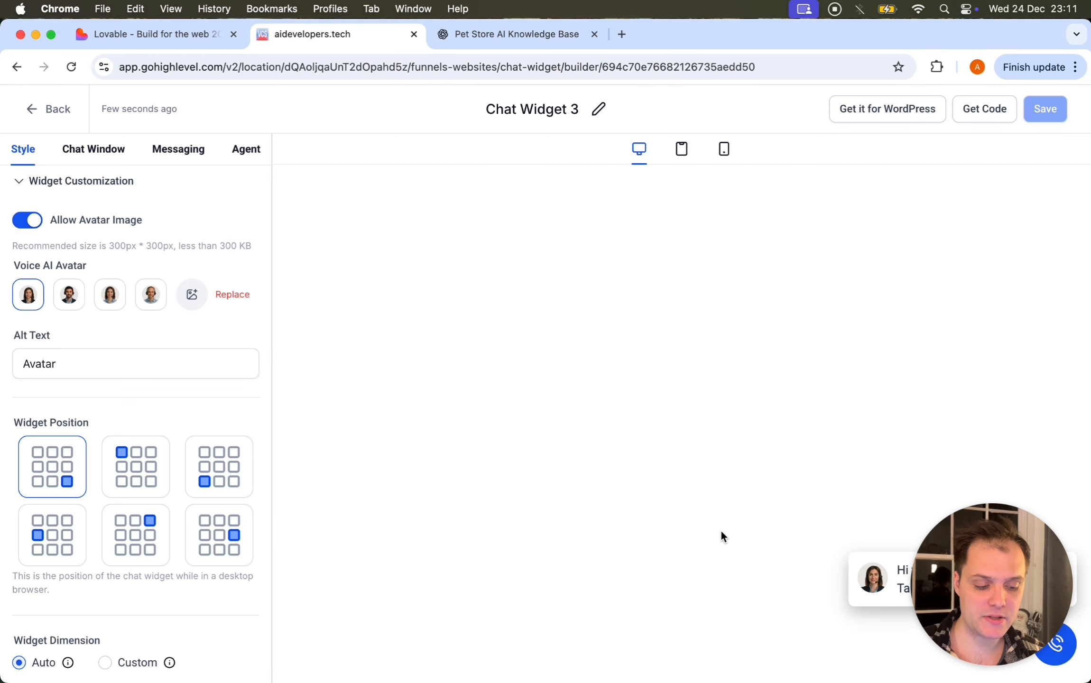
pyautogui.moveTo(1023, 531); pyautogui.dragTo(675, 536)
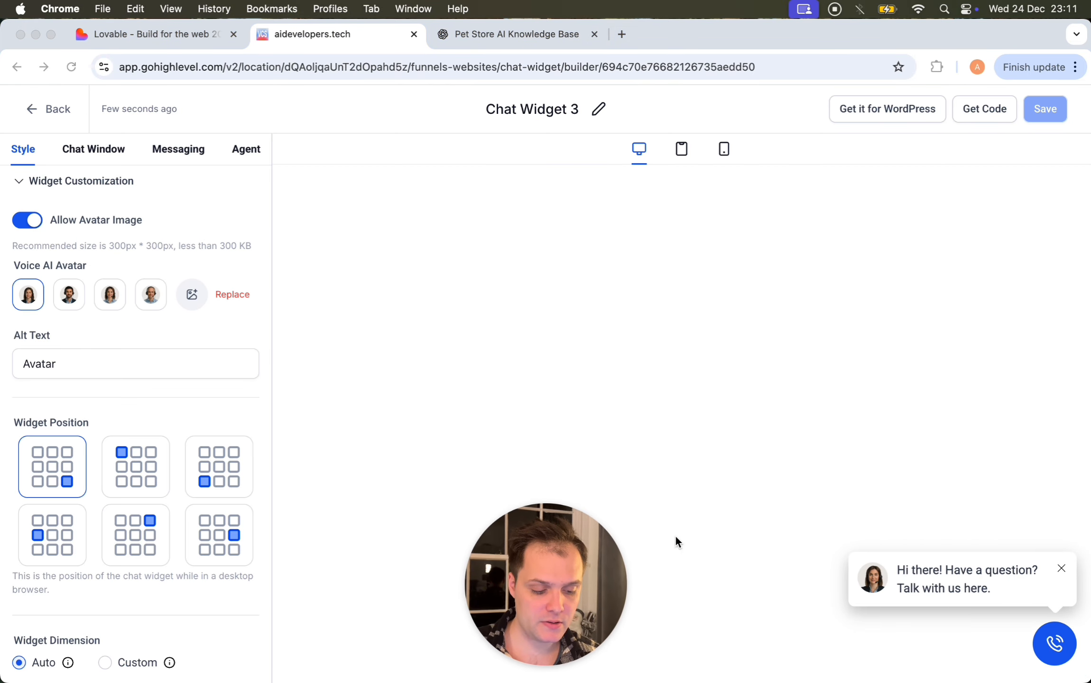
pyautogui.click(1054, 640)
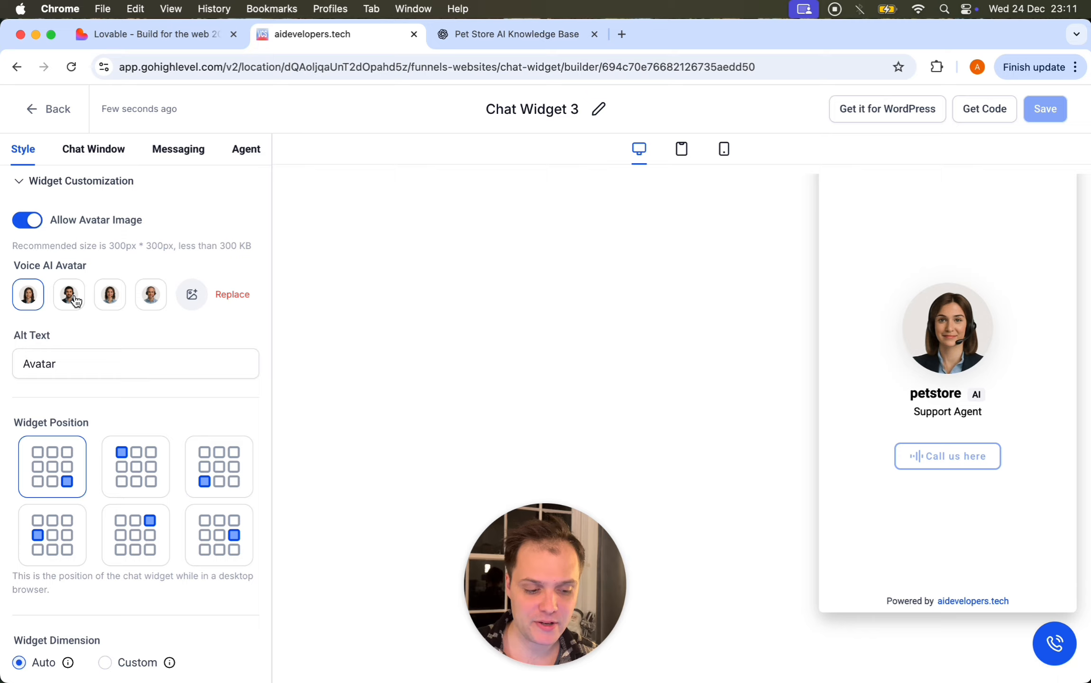
pyautogui.click(151, 295)
pyautogui.click(148, 353)
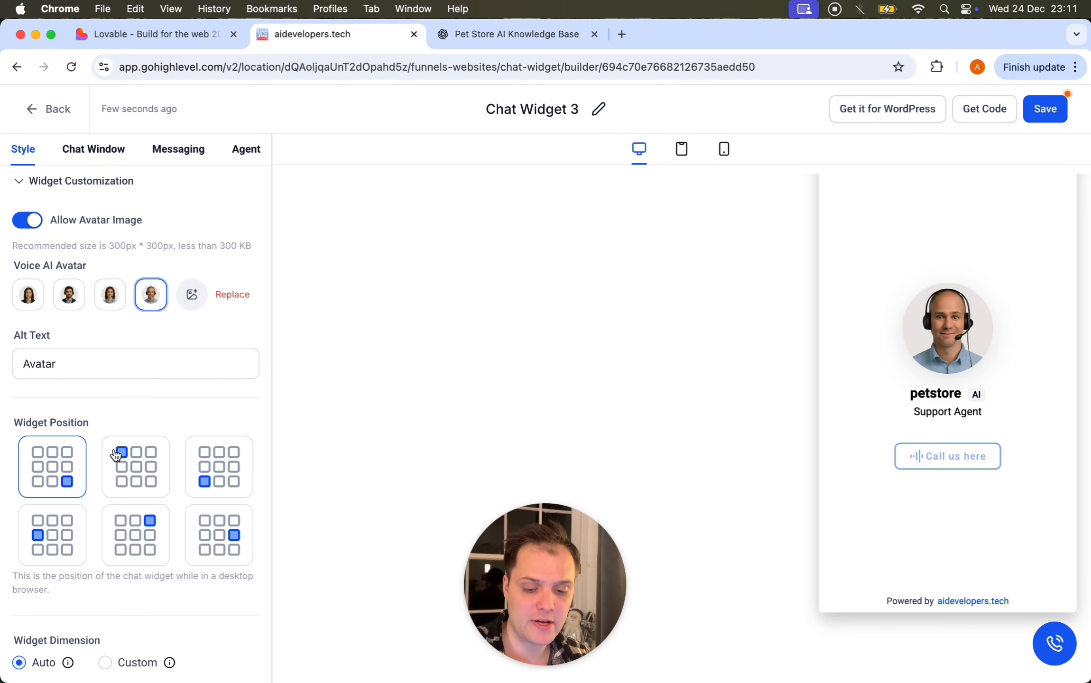
pyautogui.scroll(3, 104, 468)
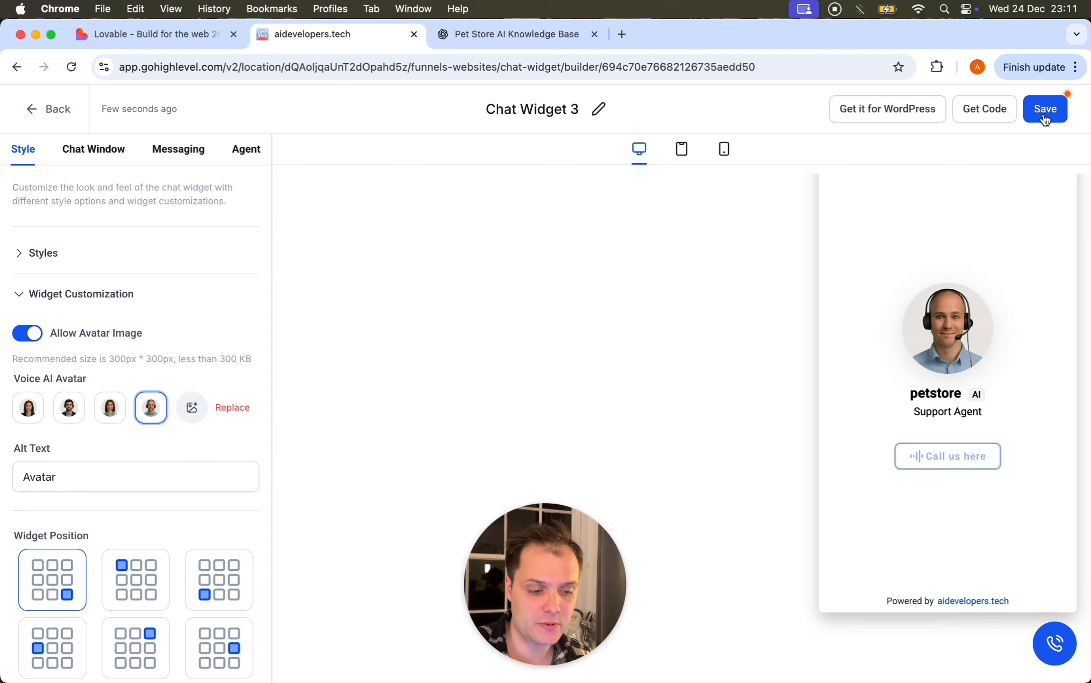
pyautogui.click(1045, 117)
# Step: Republish the Lovable landing page with the chat widget and open the widget on the live petpal-welcome.lovable.app site
pyautogui.hotkey('ctrl', 'shift', 'Tab')
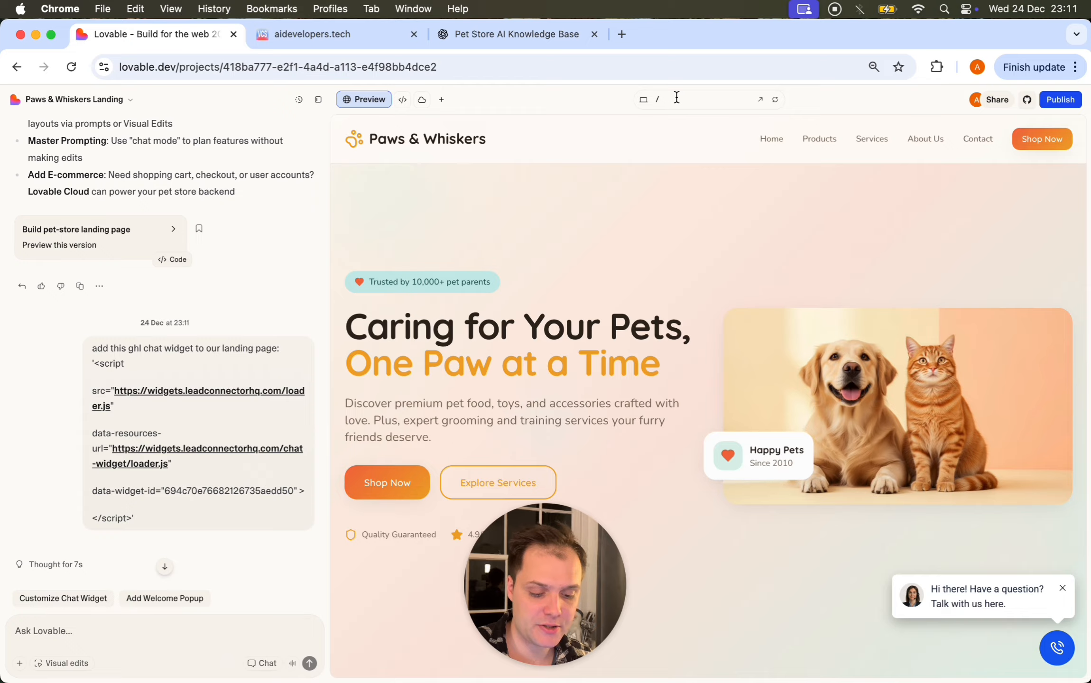
pyautogui.click(1063, 100)
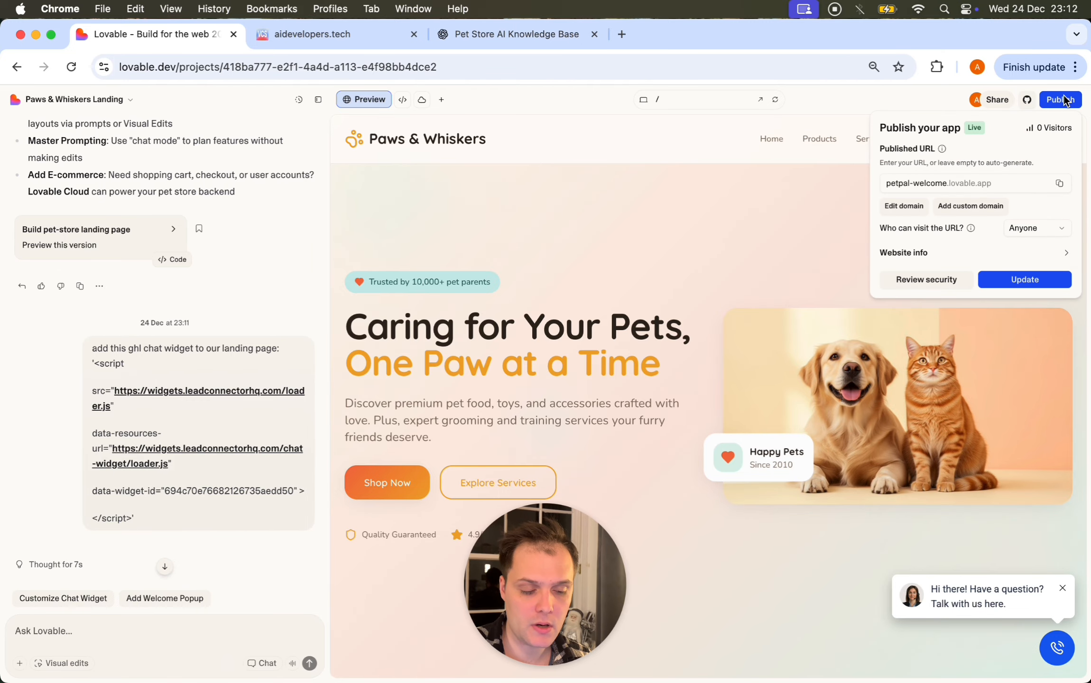
pyautogui.click(937, 183)
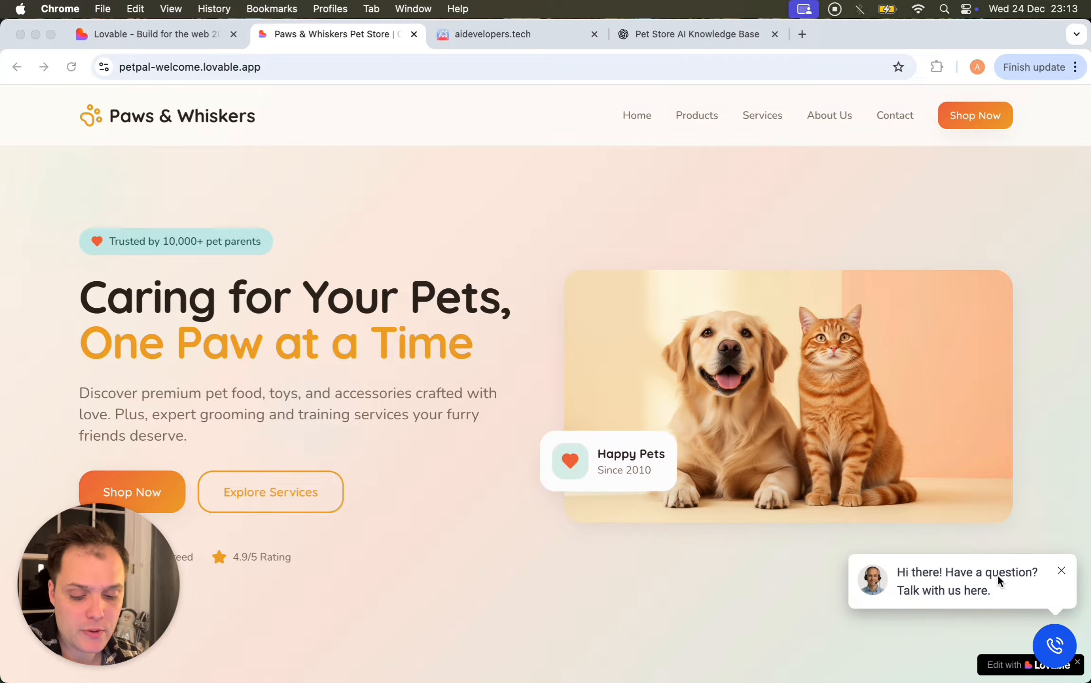
pyautogui.click(1053, 641)
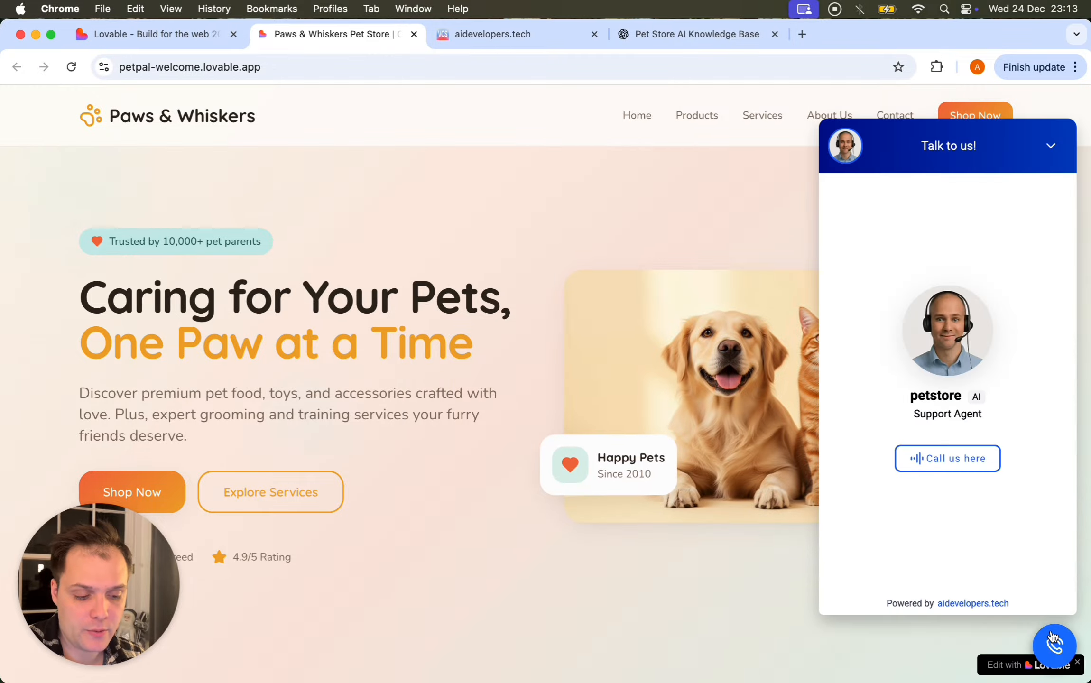
# Step: Find the common customer questions in ChatGPT's pet store knowledge base and highlight "Do you offer grooming services?" as a test question
pyautogui.click(648, 38)
pyautogui.scroll(3, 533, 282)
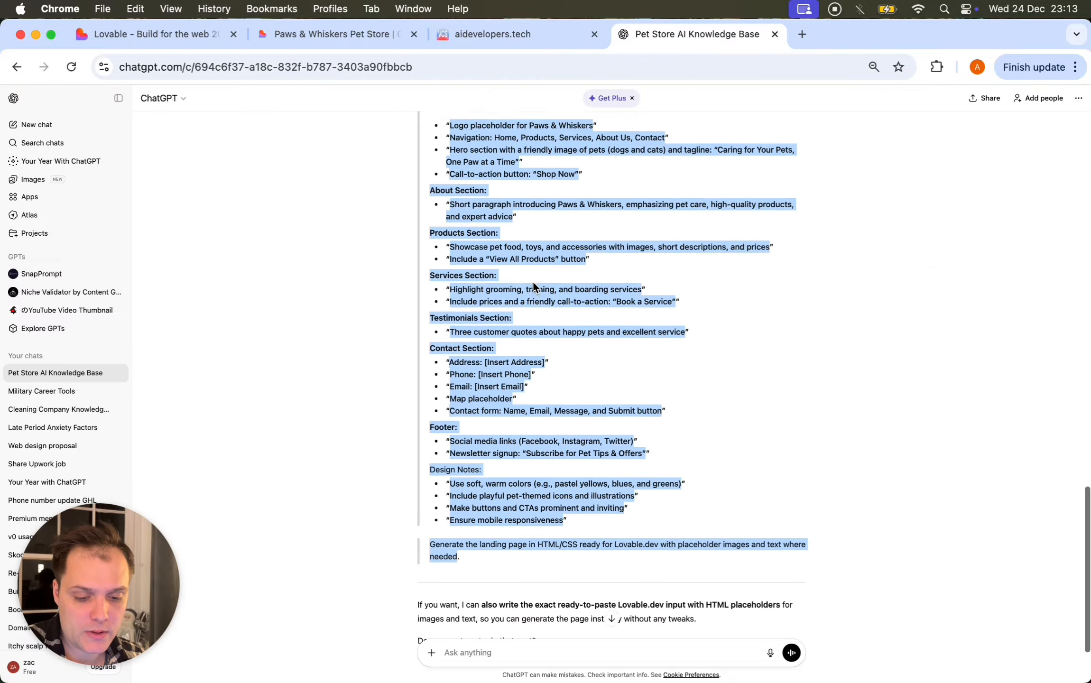
pyautogui.click(570, 364)
pyautogui.scroll(-1, 393, 385)
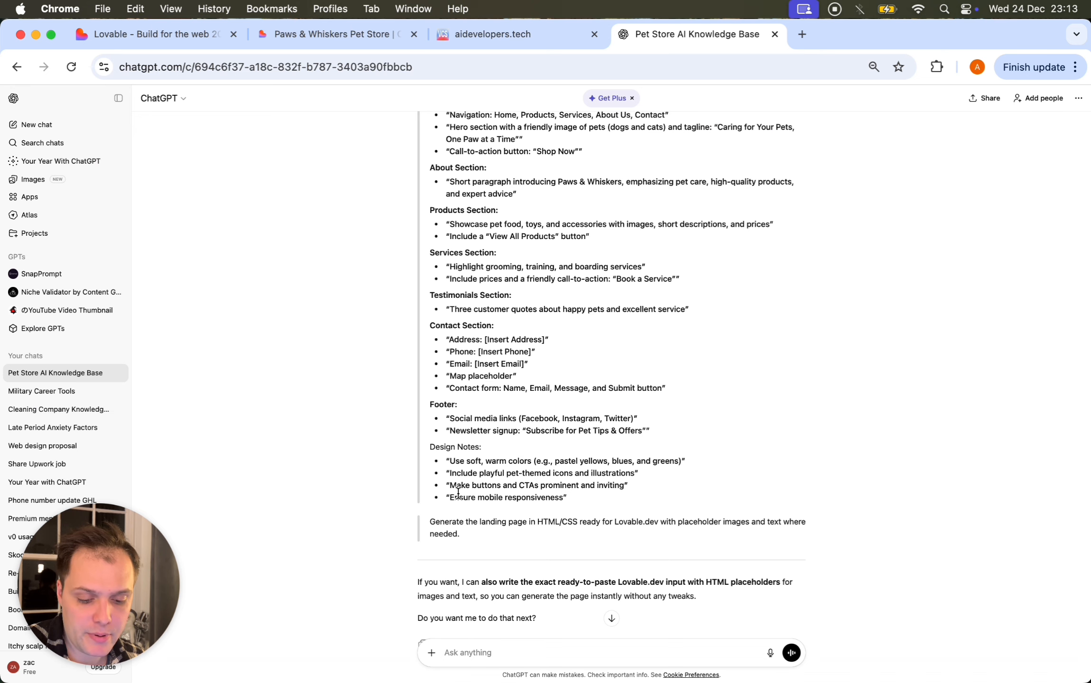
pyautogui.scroll(-10, 473, 366)
pyautogui.moveTo(421, 366); pyautogui.dragTo(547, 363)
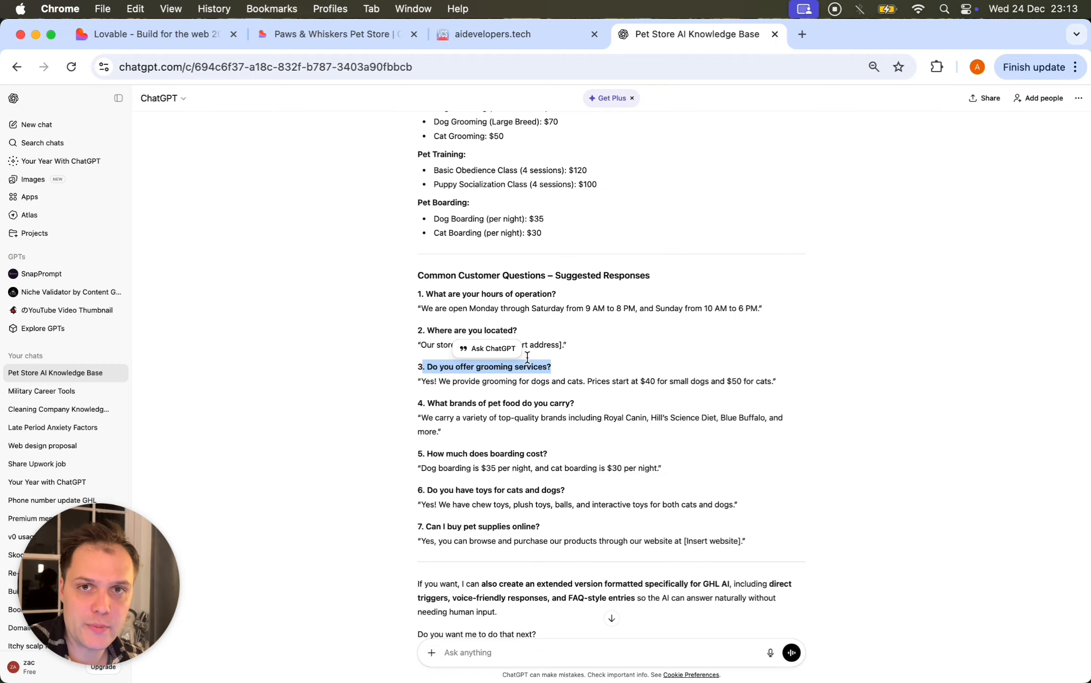
# Step: Return to the live Paws & Whiskers site and start a voice call with the petstore support agent in the chat widget
pyautogui.click(358, 39)
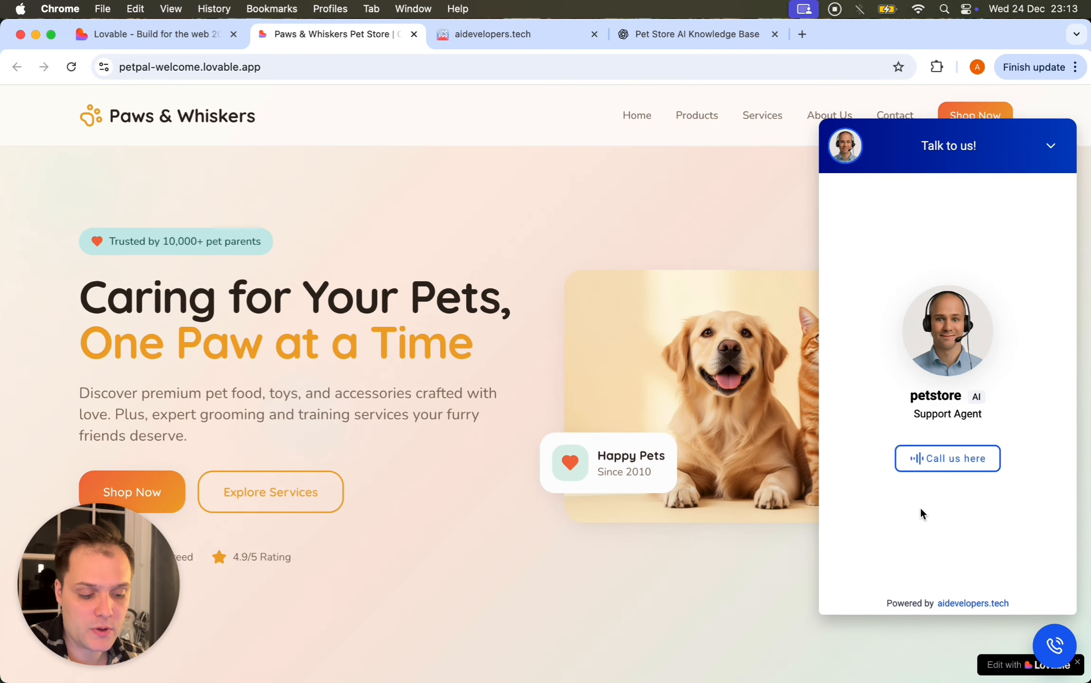
pyautogui.click(931, 459)
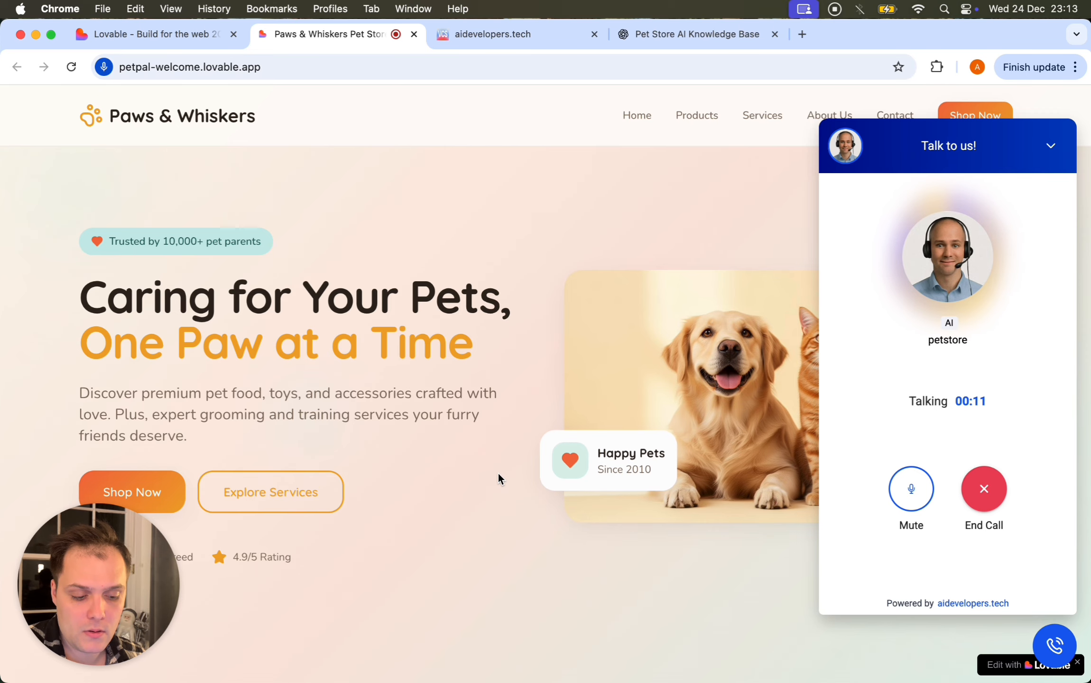
# Step: During the call, check the agent's answers against ChatGPT's pet store knowledge base, highlighting the small-breed dog grooming price and reviewing company information and product pricing
pyautogui.click(727, 35)
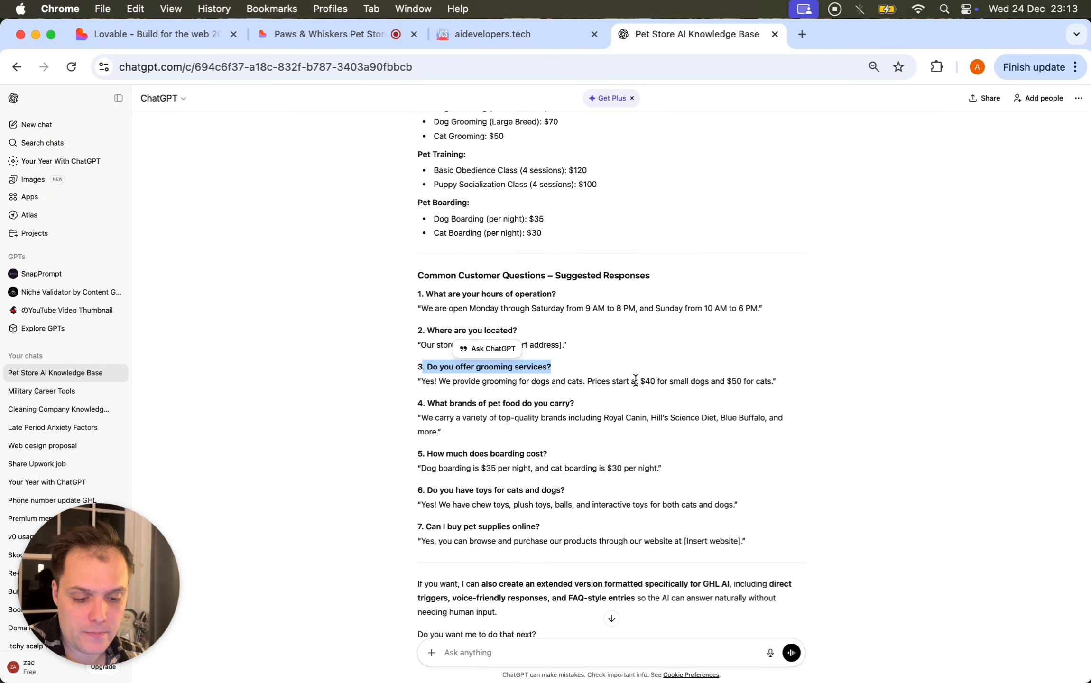
pyautogui.scroll(5, 635, 380)
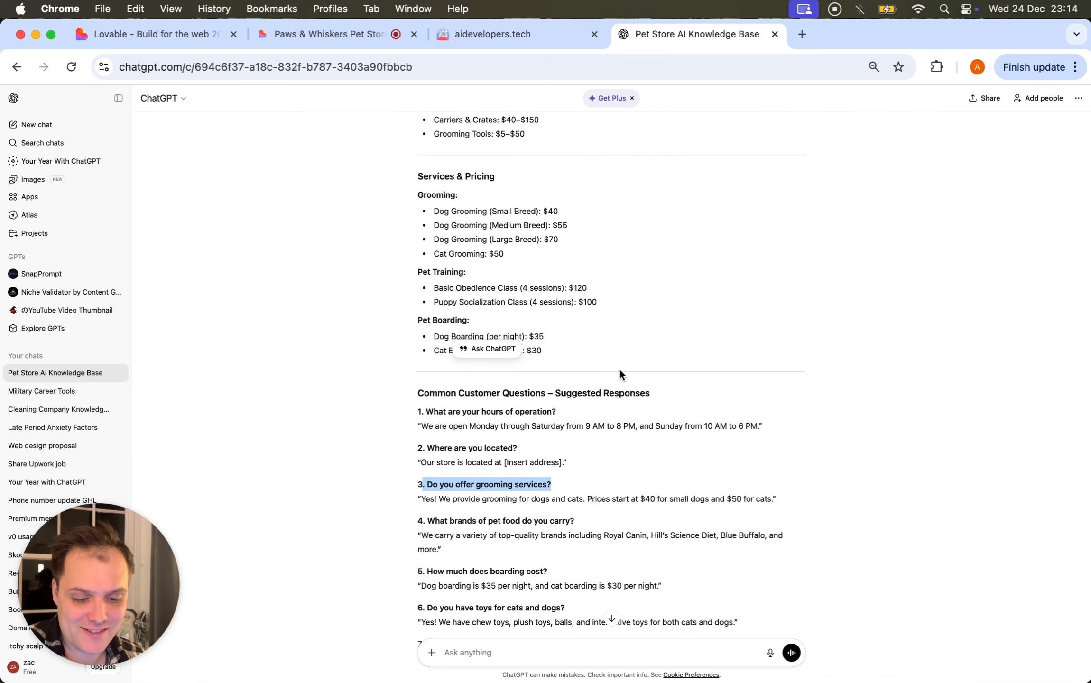
pyautogui.scroll(3, 619, 367)
pyautogui.click(596, 319)
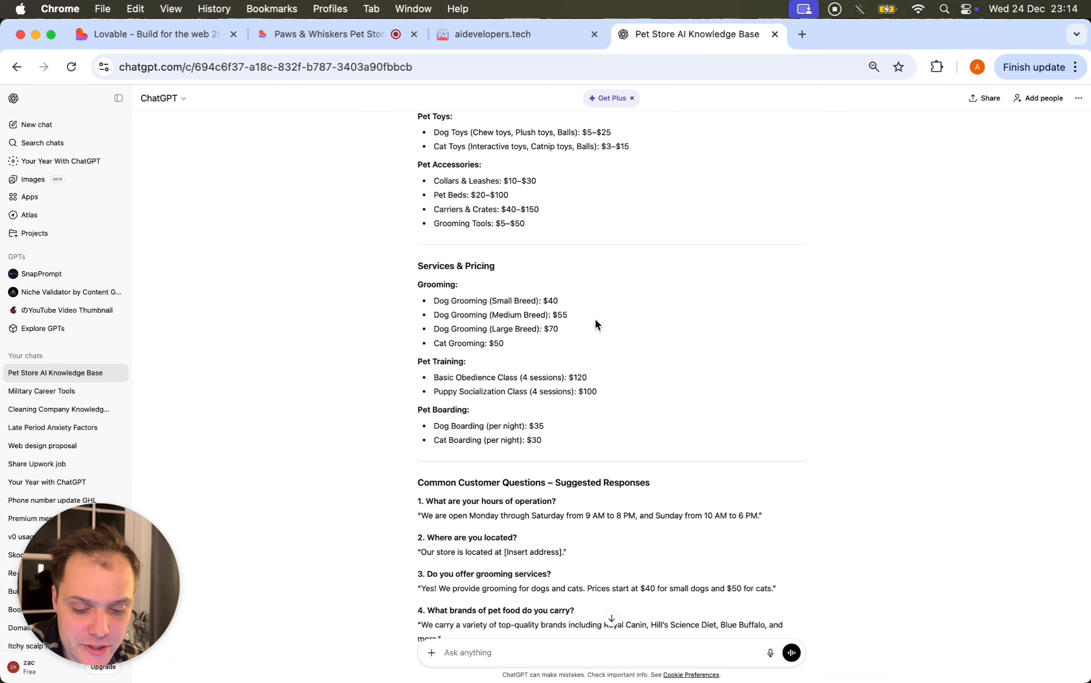
pyautogui.scroll(12, 596, 321)
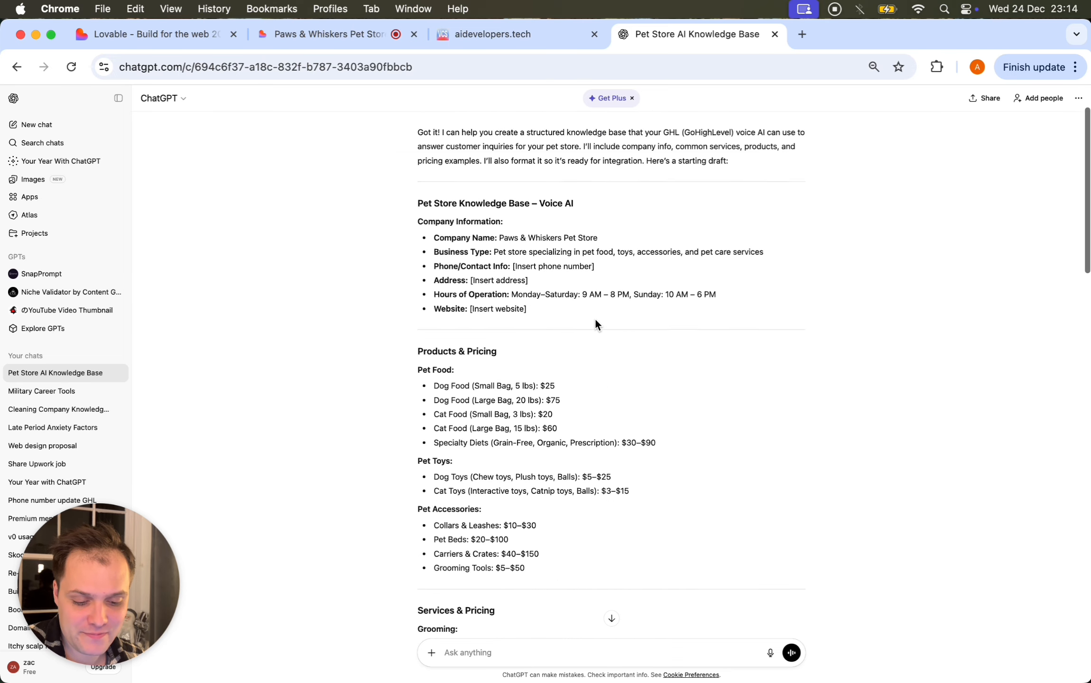
pyautogui.scroll(-5, 595, 318)
pyautogui.moveTo(543, 489); pyautogui.dragTo(581, 492)
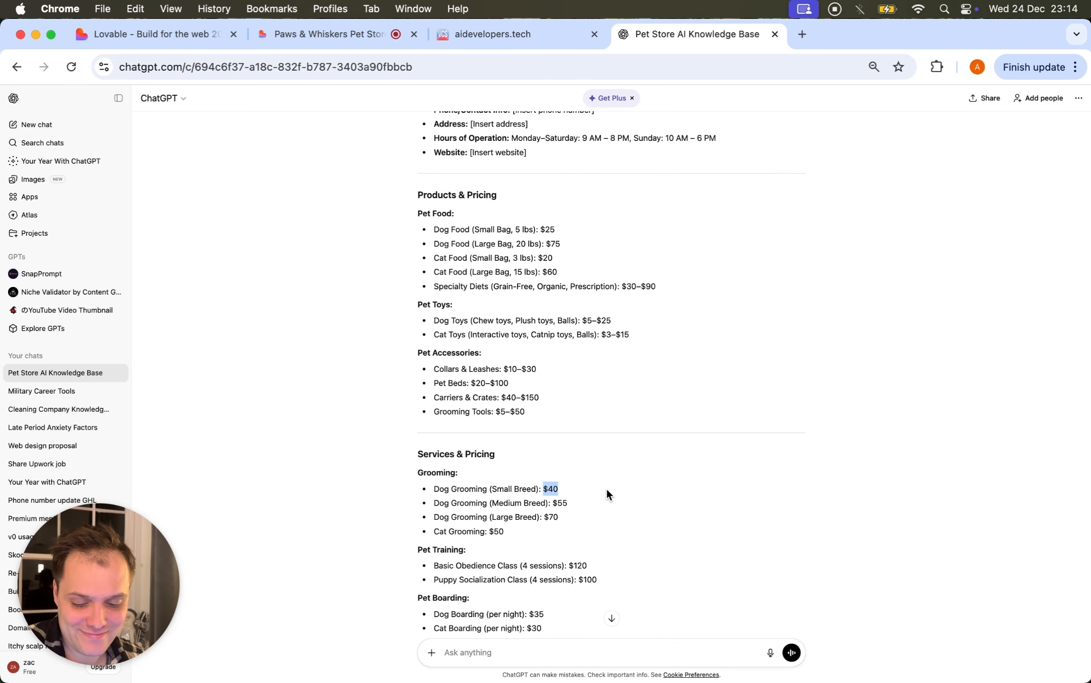
pyautogui.scroll(3, 606, 493)
pyautogui.scroll(2, 733, 432)
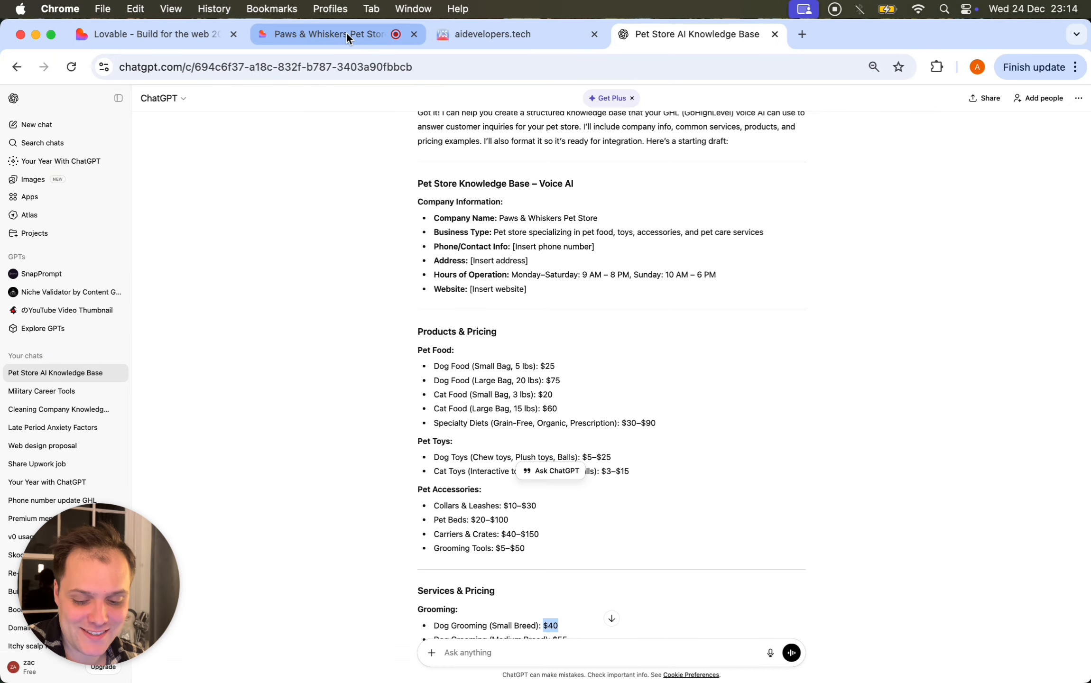
# Step: Go back to the live pet store site and end the voice call with the petstore agent
pyautogui.click(364, 39)
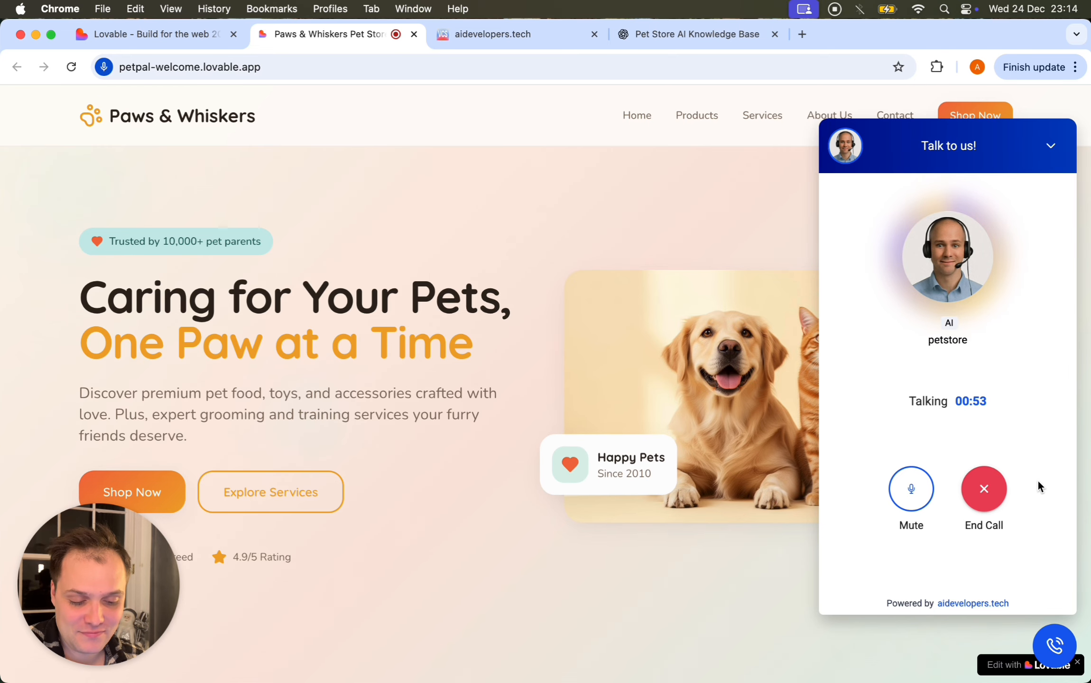
pyautogui.click(981, 490)
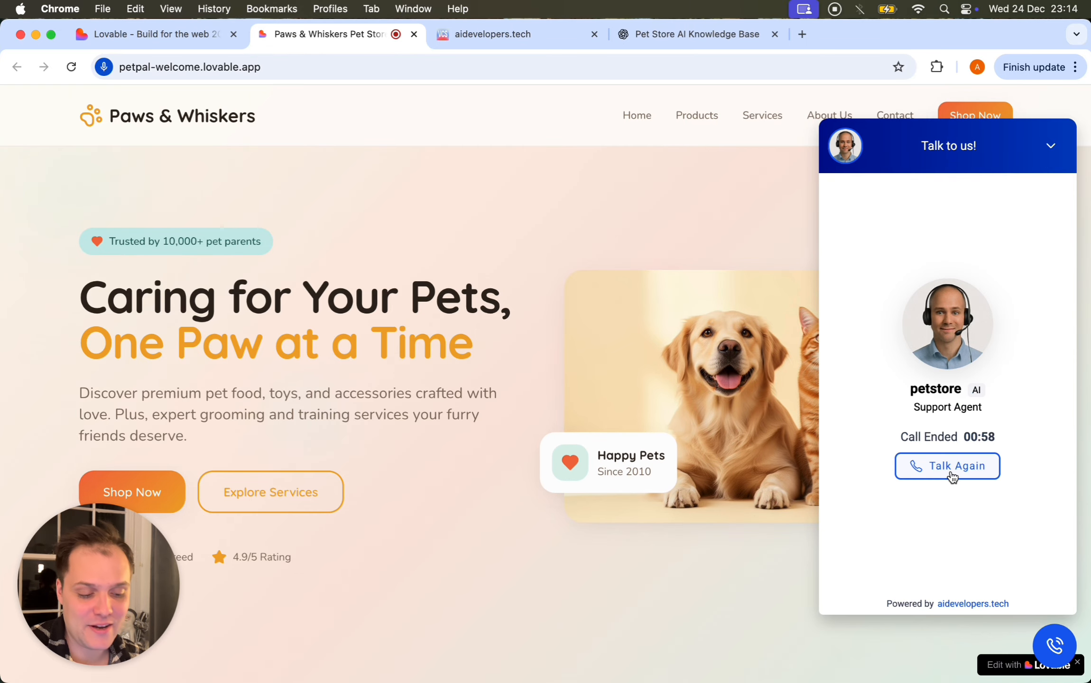